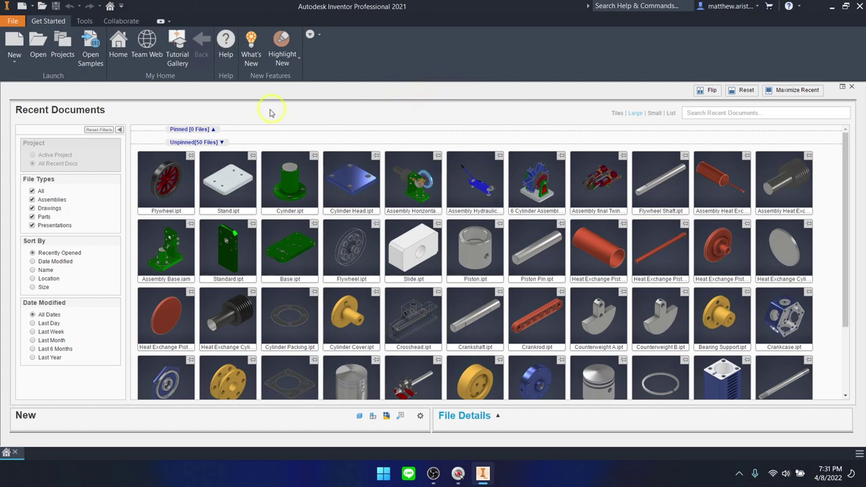
- Create a new part from the metric Standard (mm).ipt template
{"action": "left_click", "coordinate": [20, 63]}
{"action": "left_click", "coordinate": [36, 83]}
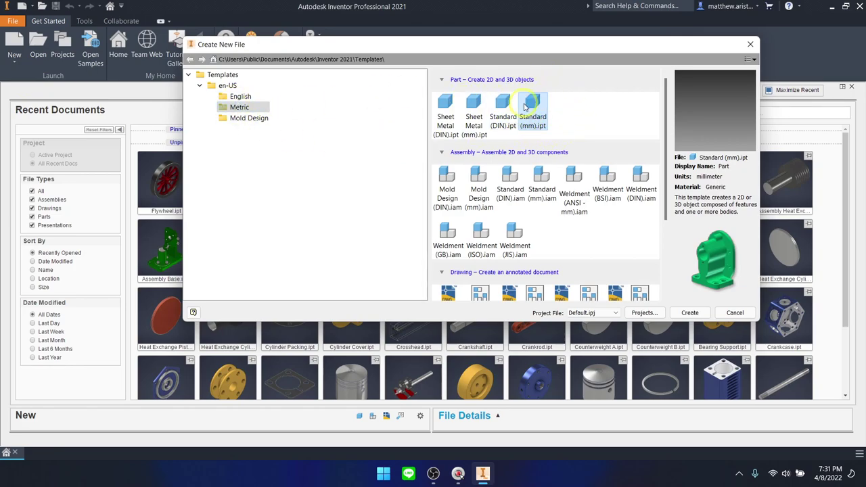
{"action": "left_click", "coordinate": [534, 122]}
{"action": "double_click", "coordinate": [534, 124]}
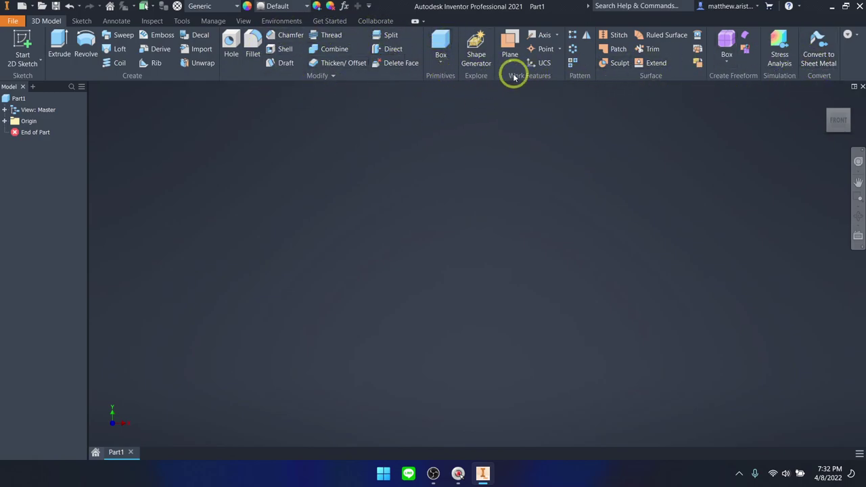
{"action": "left_click", "coordinate": [83, 21]}
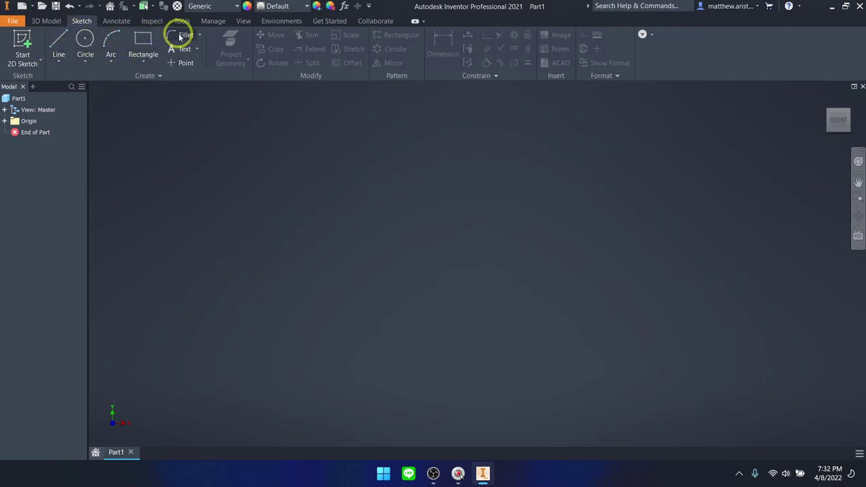
{"action": "left_click", "coordinate": [49, 21]}
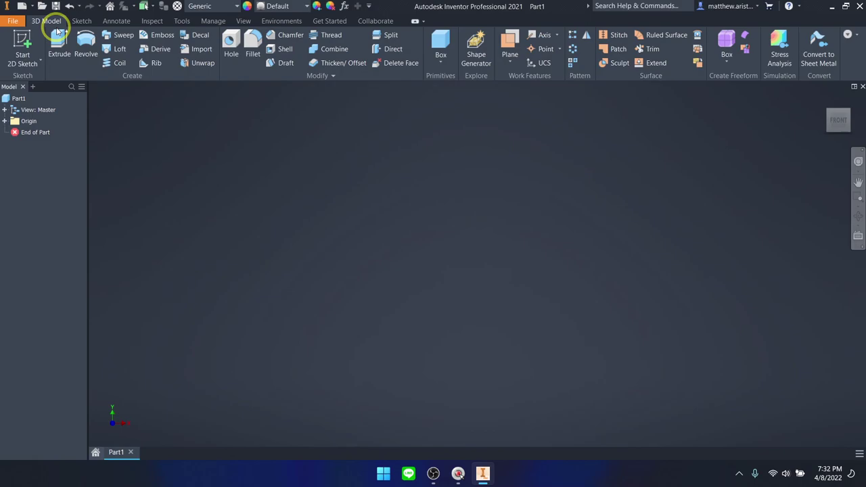
{"action": "left_click", "coordinate": [434, 474]}
{"action": "left_click", "coordinate": [435, 474]}
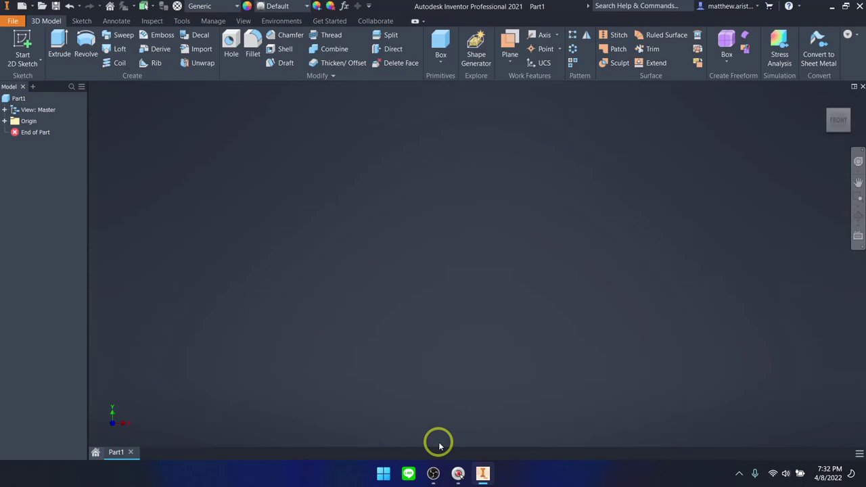
{"action": "left_click", "coordinate": [82, 21]}
{"action": "left_click", "coordinate": [118, 21]}
{"action": "left_click", "coordinate": [83, 21]}
{"action": "left_click", "coordinate": [46, 21]}
{"action": "left_click", "coordinate": [82, 21]}
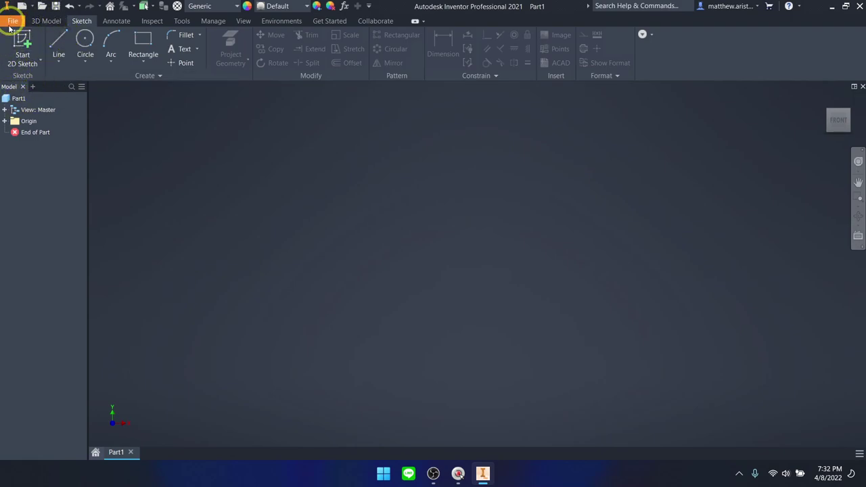
{"action": "left_click", "coordinate": [42, 23]}
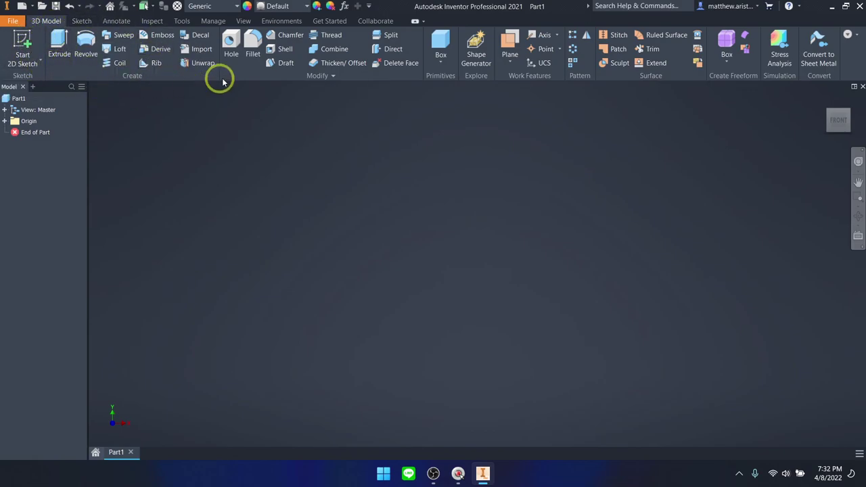
- Start a 2D sketch on the horizontal XZ origin plane
{"action": "left_click", "coordinate": [22, 42]}
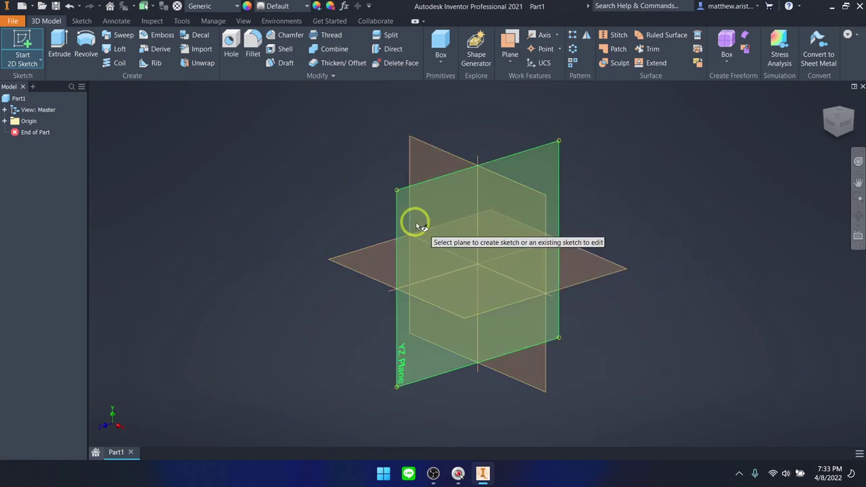
{"action": "left_click", "coordinate": [35, 41]}
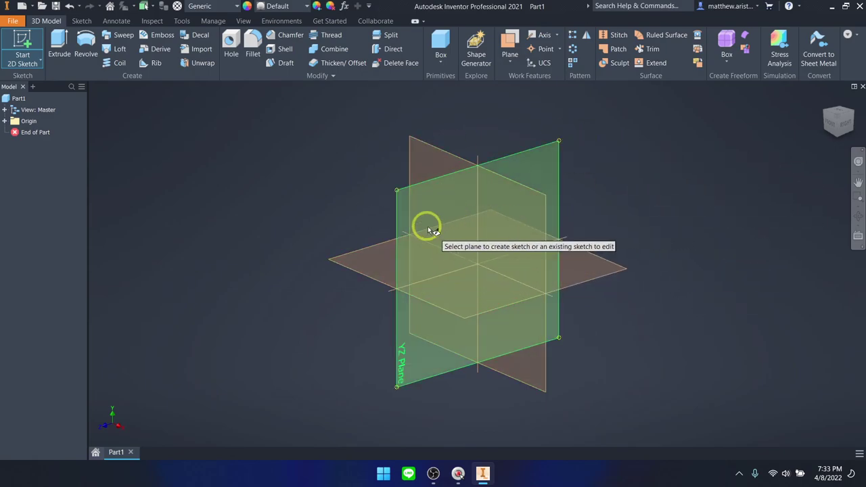
{"action": "left_click", "coordinate": [377, 271]}
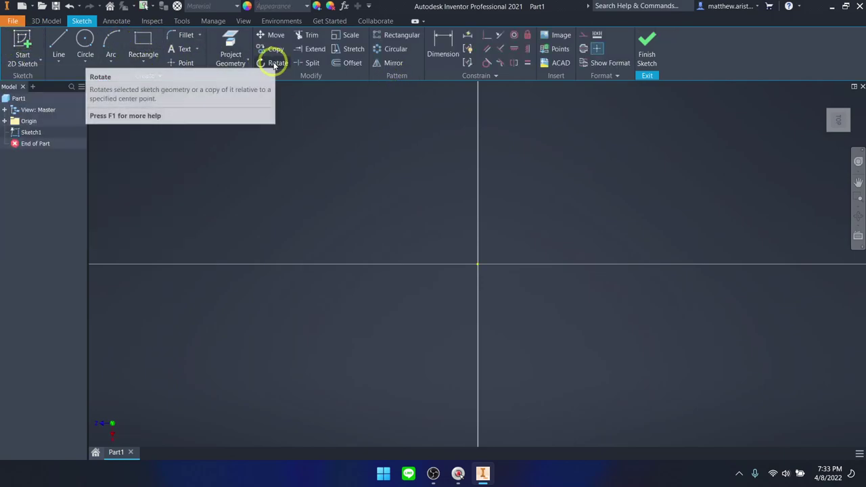
- Cycle the ribbon through its minimized display states and back to the full display
{"action": "double_click", "coordinate": [80, 21]}
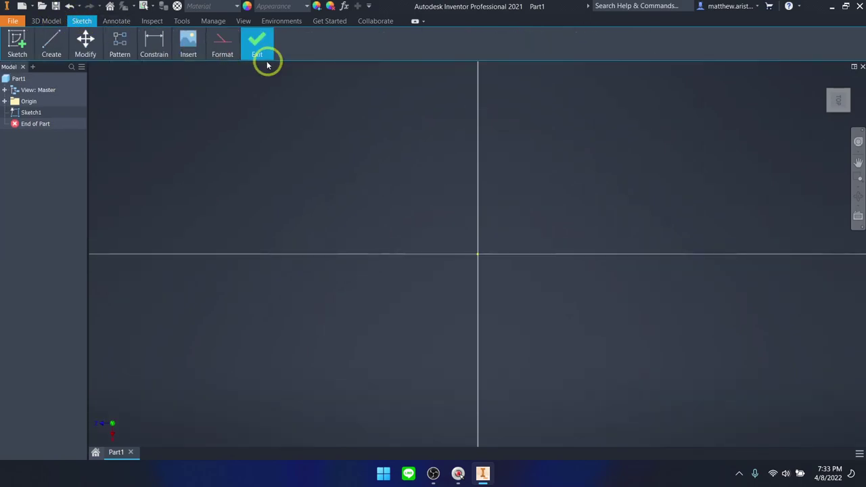
{"action": "double_click", "coordinate": [89, 21]}
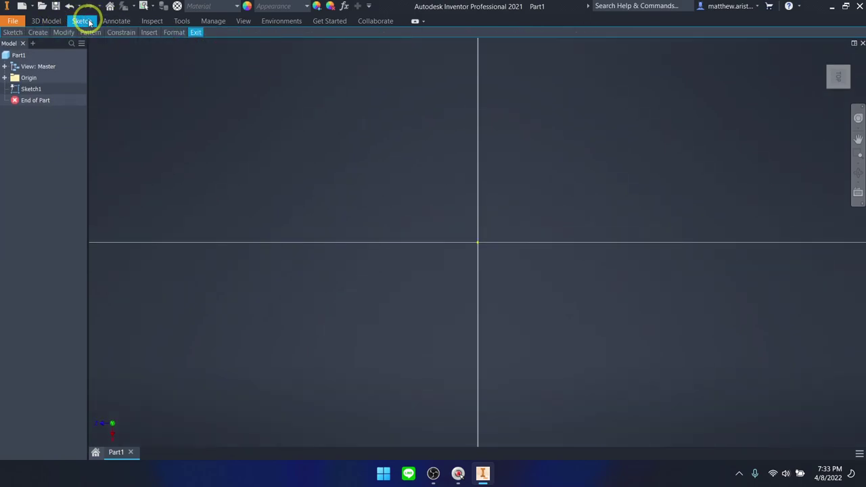
{"action": "double_click", "coordinate": [89, 21]}
{"action": "double_click", "coordinate": [88, 21]}
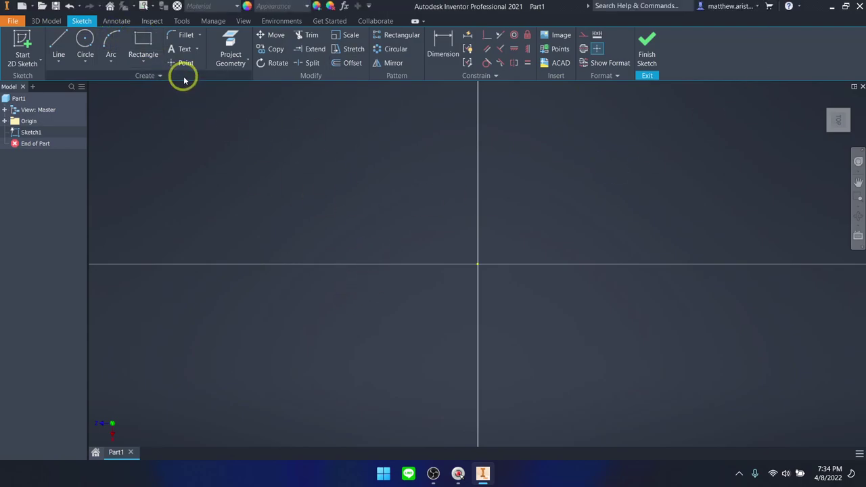
{"action": "left_click", "coordinate": [144, 59]}
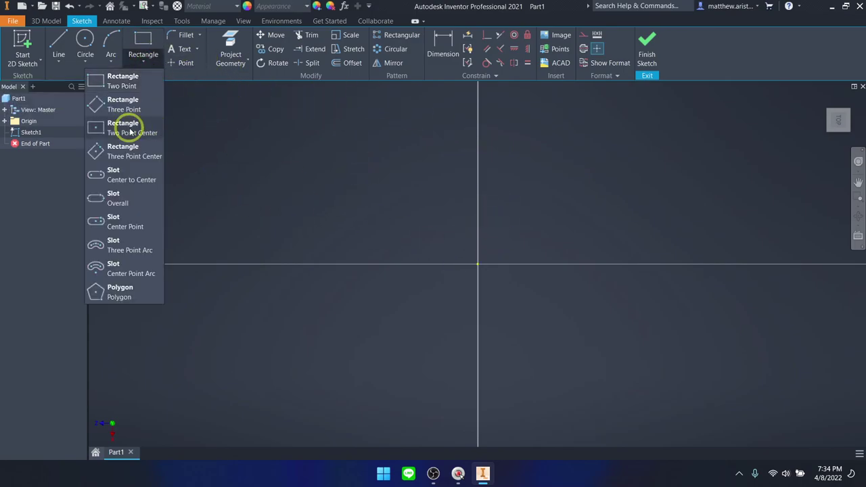
{"action": "left_click", "coordinate": [142, 57]}
{"action": "left_click", "coordinate": [143, 51]}
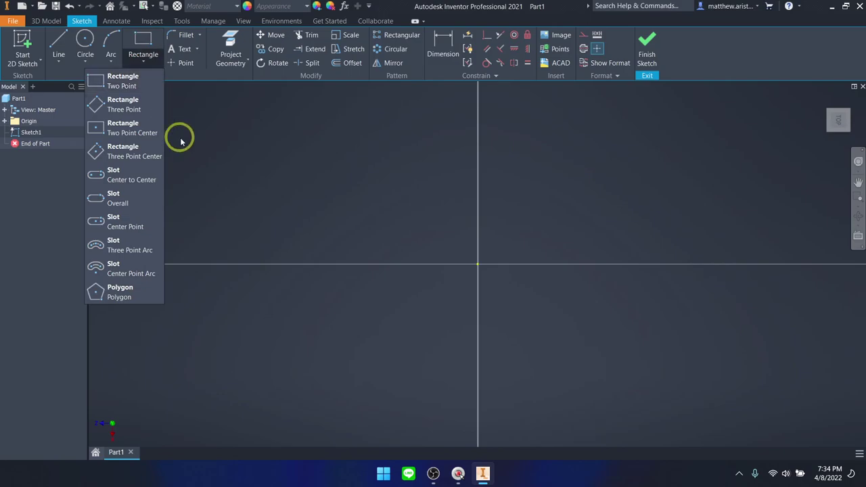
{"action": "left_click", "coordinate": [129, 83]}
{"action": "left_click", "coordinate": [316, 163]}
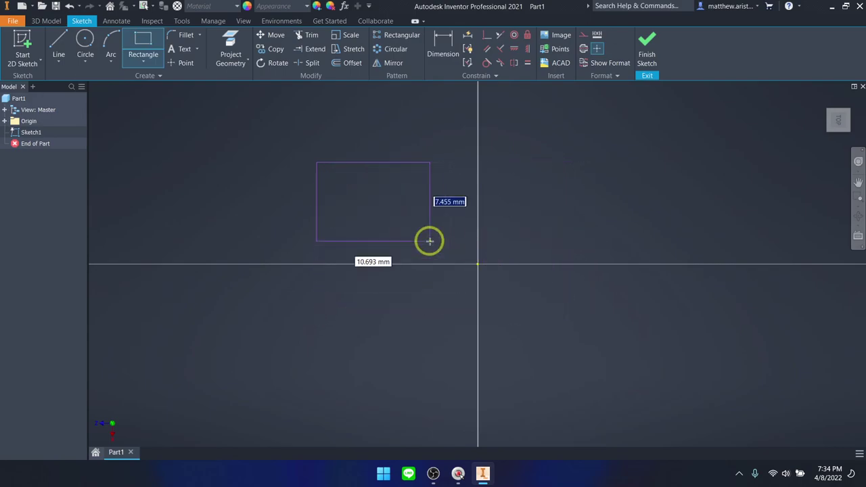
{"action": "key", "text": "Escape"}
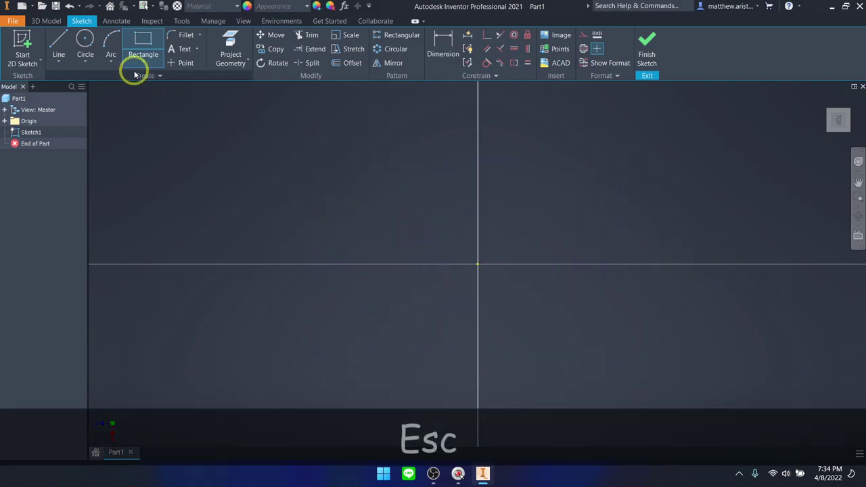
{"action": "left_click", "coordinate": [147, 63]}
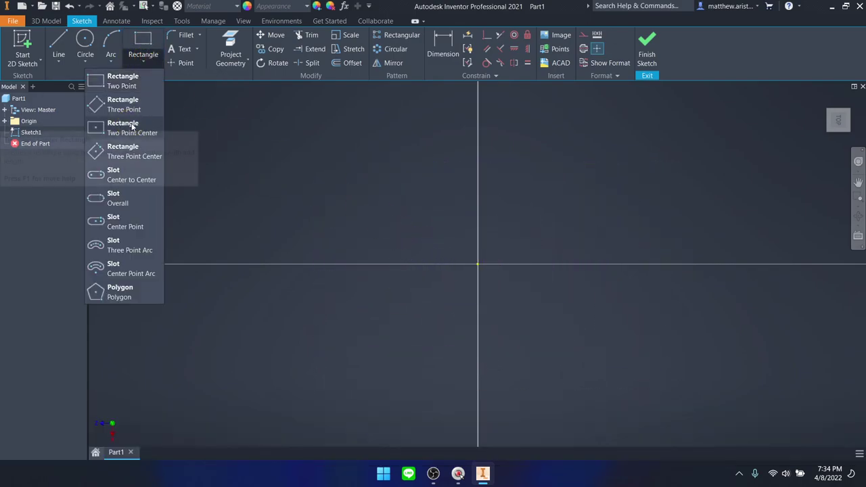
{"action": "left_click", "coordinate": [130, 126]}
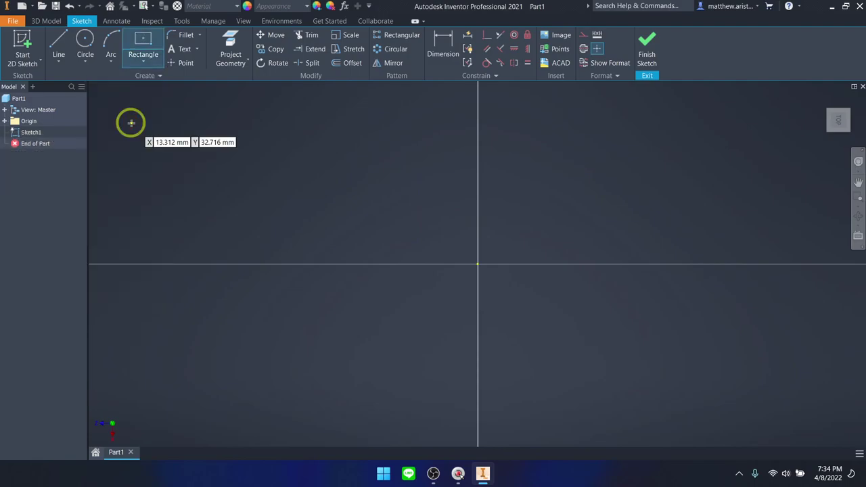
{"action": "left_click", "coordinate": [478, 263]}
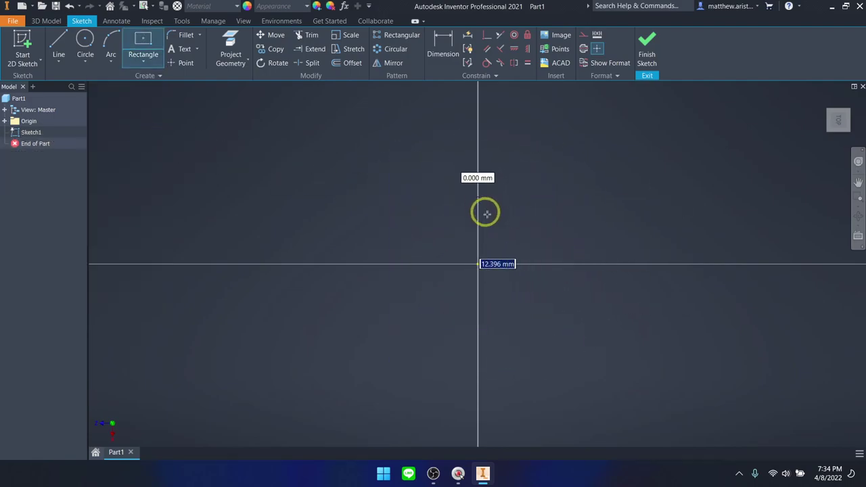
{"action": "key", "text": "Escape"}
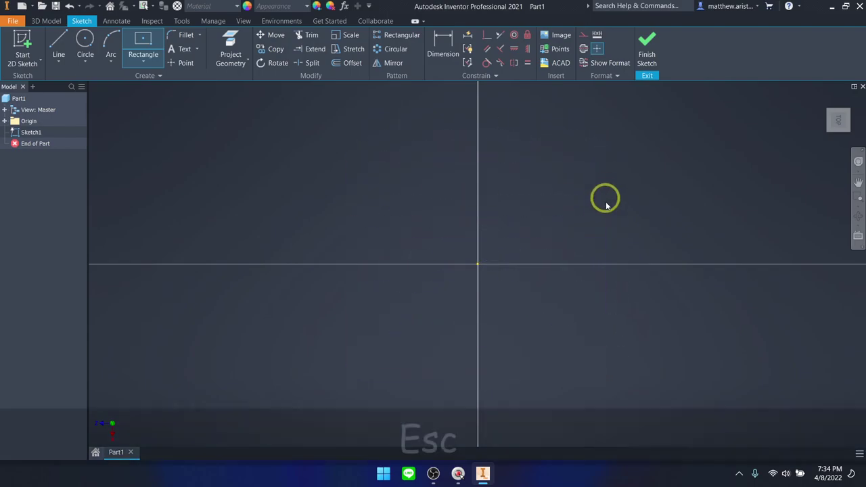
{"action": "key", "text": "Escape"}
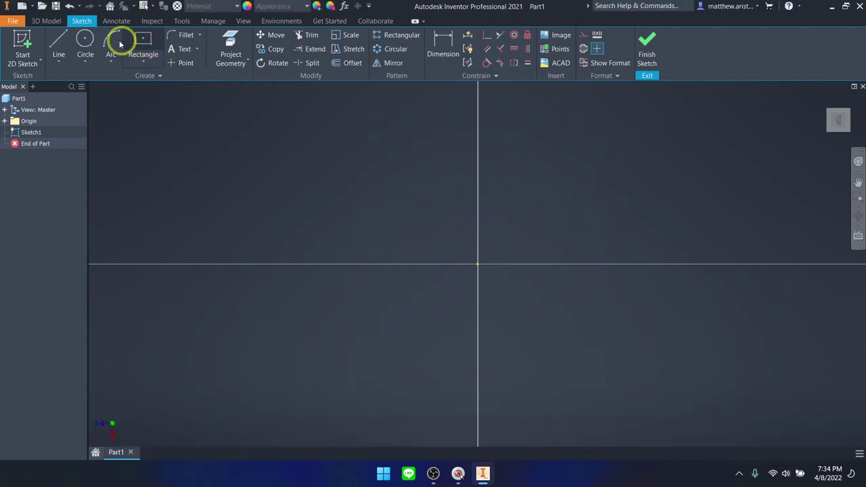
- Start a two-point center rectangle and set its center coordinates to X 1 mm and Y 1 mm
{"action": "left_click", "coordinate": [140, 43]}
{"action": "left_click", "coordinate": [139, 58]}
{"action": "left_click", "coordinate": [144, 40]}
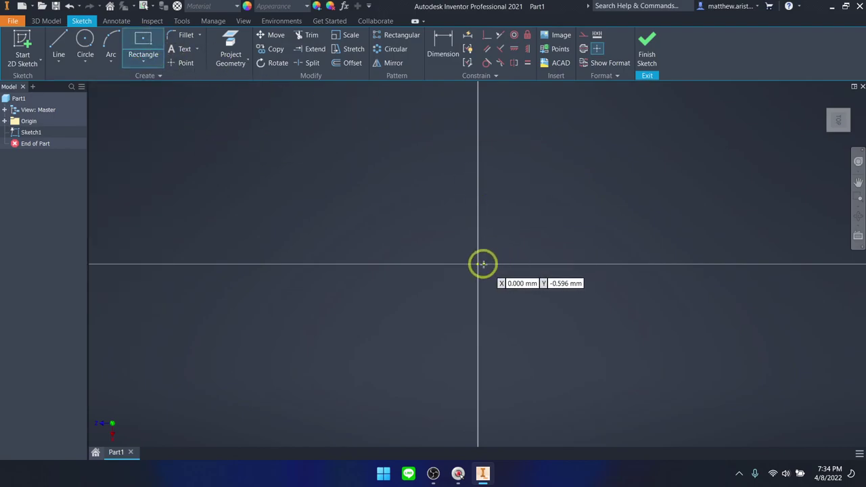
{"action": "left_click", "coordinate": [143, 42]}
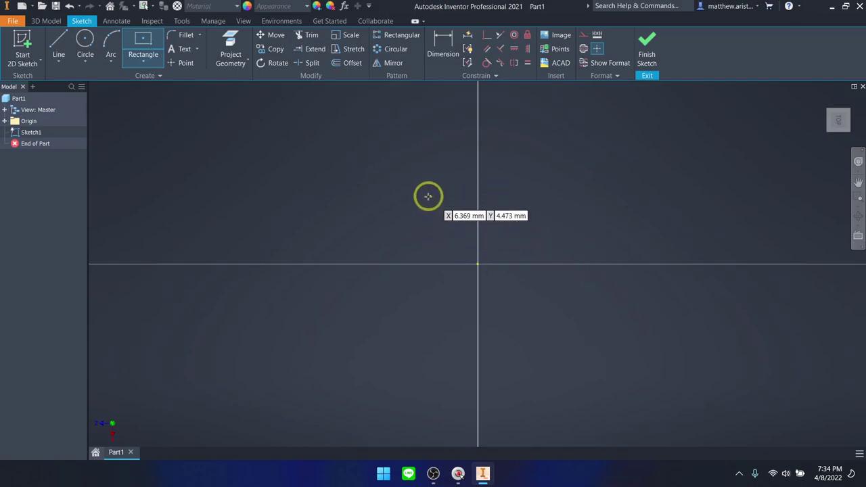
{"action": "key", "text": "Tab"}
{"action": "key", "text": "Tab"}
{"action": "key", "text": "Tab"}
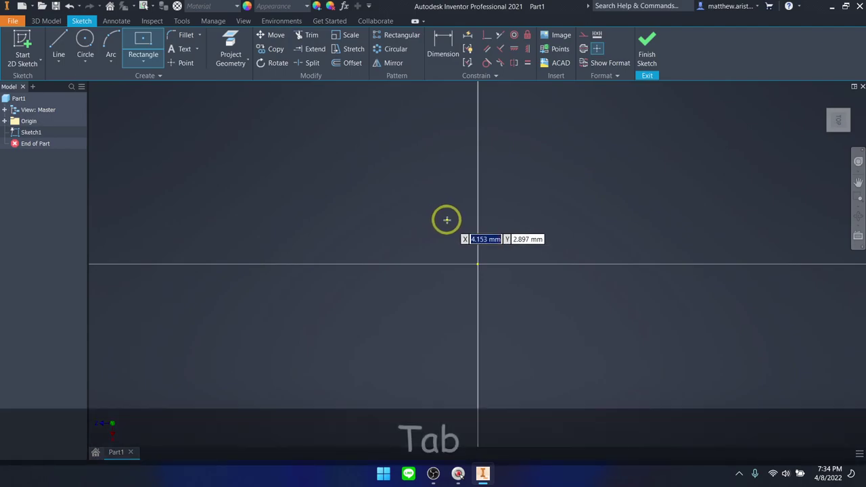
{"action": "key", "text": "Tab"}
{"action": "key", "text": "Tab"}
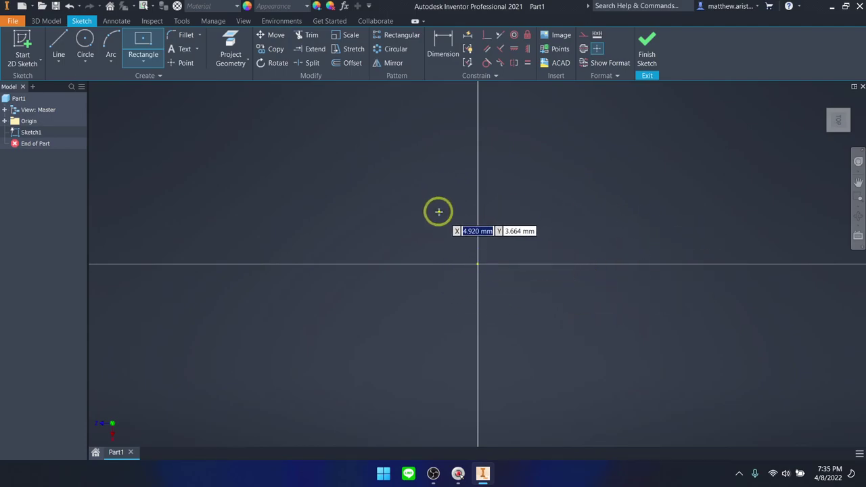
{"action": "type", "text": "1"}
{"action": "key", "text": "Tab"}
{"action": "type", "text": "1"}
{"action": "key", "text": "Tab"}
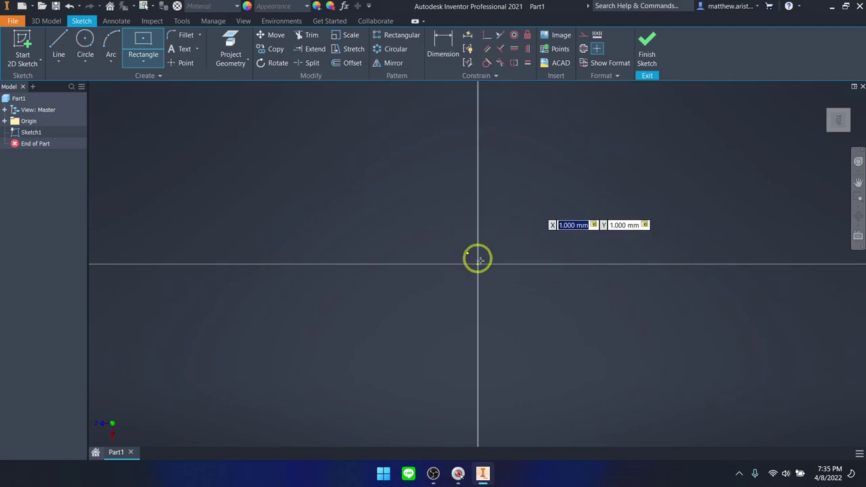
- Set the rectangle's center coordinates to X 0 and Y 0 and place the center at the origin
{"action": "type", "text": "0"}
{"action": "key", "text": "Tab"}
{"action": "type", "text": "0"}
{"action": "key", "text": "Tab"}
{"action": "left_click", "coordinate": [507, 261]}
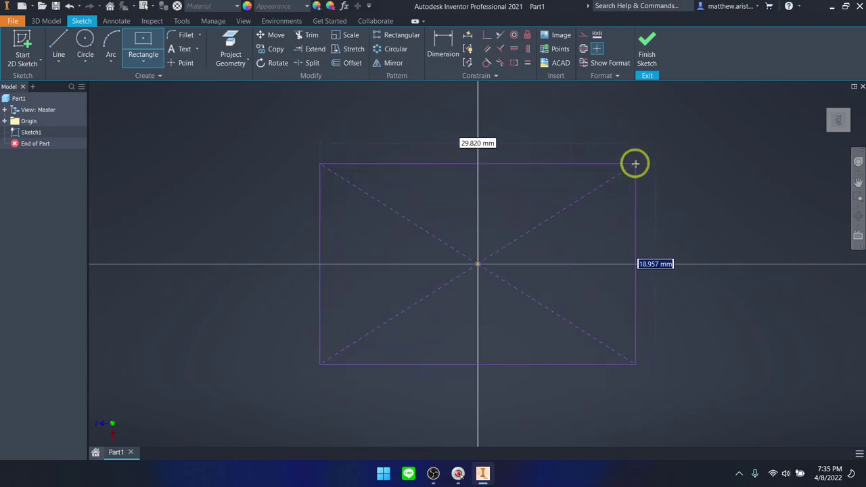
- Set both the height and the width of the center rectangle to 100 mm
{"action": "type", "text": "100"}
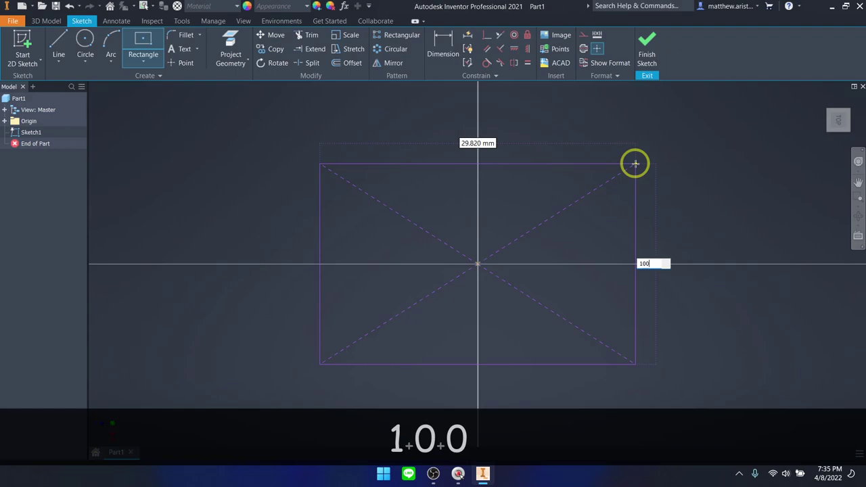
{"action": "key", "text": "Tab"}
{"action": "scroll", "coordinate": [677, 206], "scroll_direction": "up", "scroll_amount": 5}
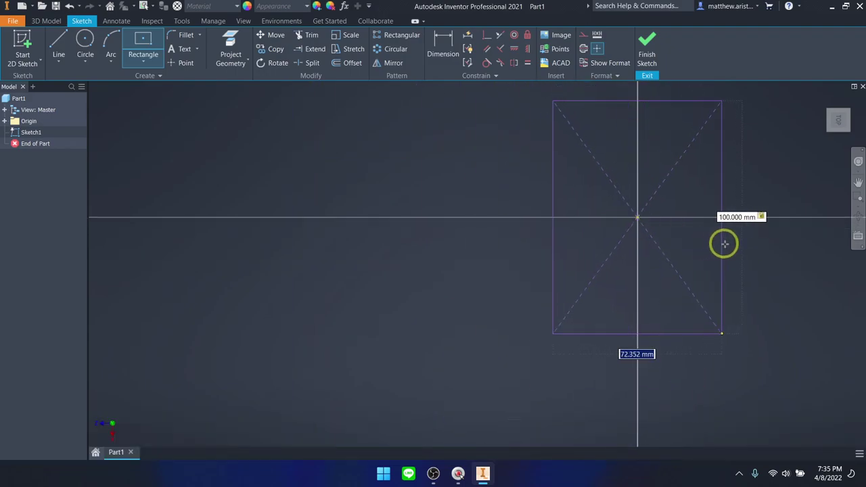
{"action": "type", "text": "100"}
{"action": "key", "text": "Tab"}
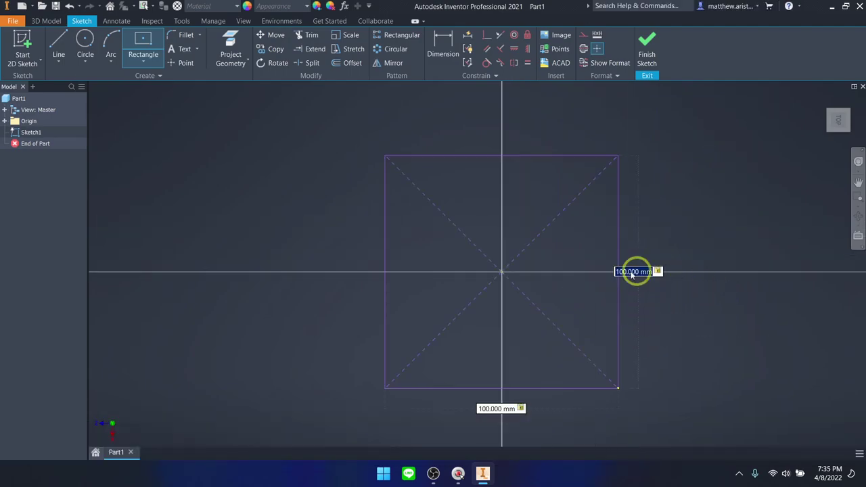
{"action": "left_click", "coordinate": [481, 332]}
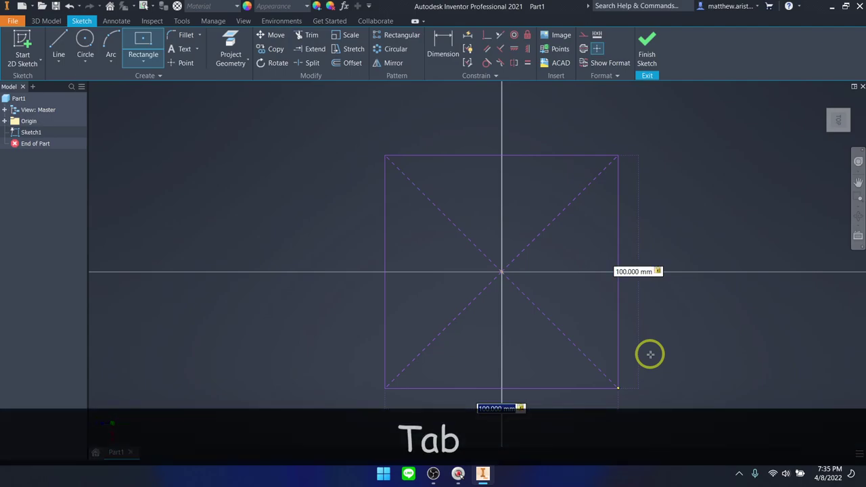
{"action": "key", "text": "Tab"}
{"action": "key", "text": "Tab"}
{"action": "key", "text": "Tab"}
{"action": "key", "text": "Tab"}
{"action": "key", "text": "Tab"}
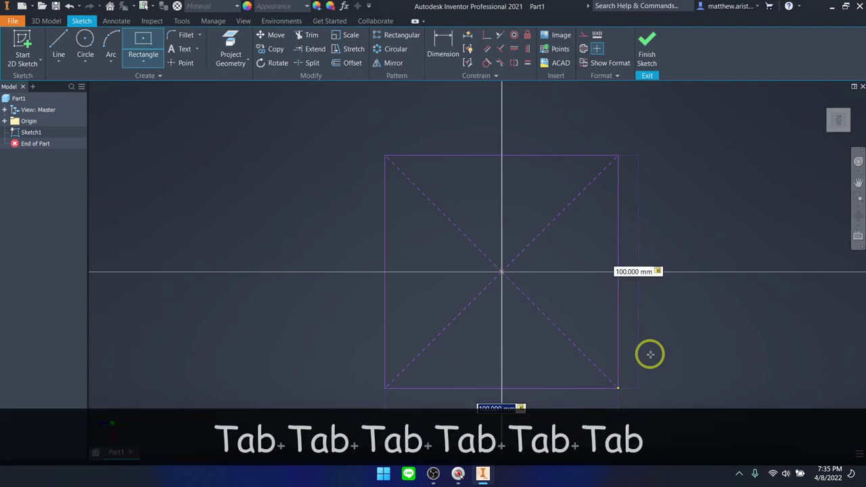
{"action": "key", "text": "Tab"}
{"action": "key", "text": "Tab"}
{"action": "key", "text": "Tab"}
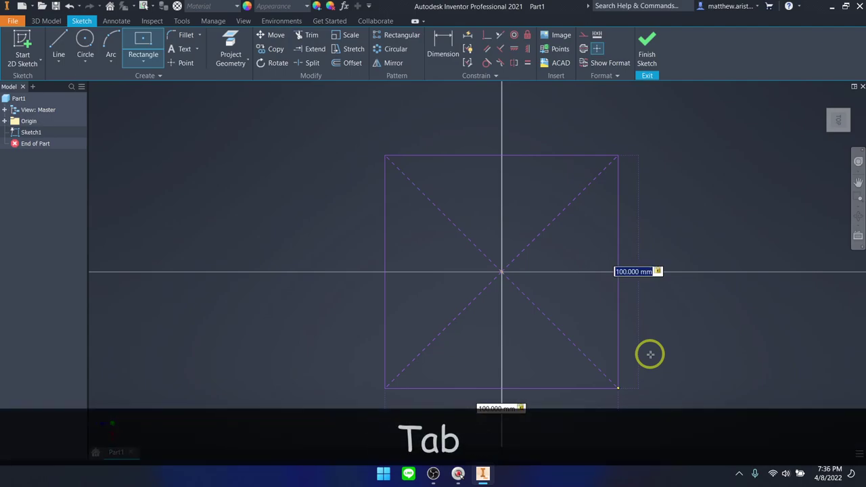
{"action": "key", "text": "Tab"}
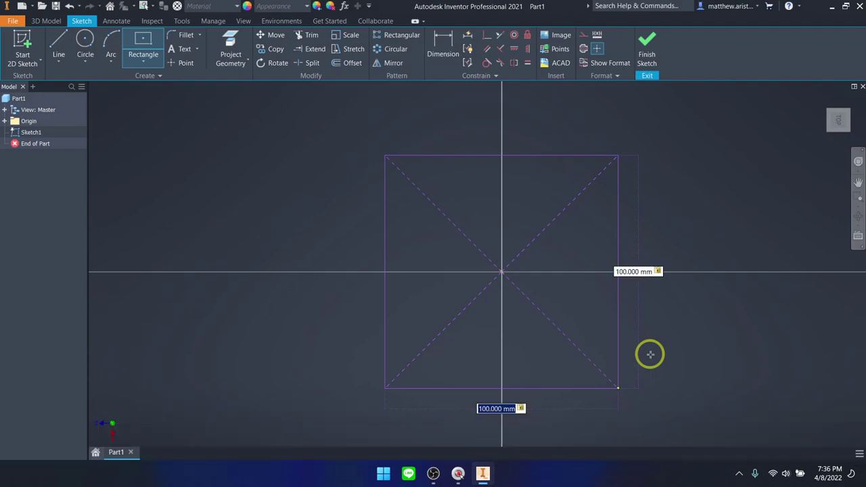
- Set both the height and the width of the center rectangle to 50 mm
{"action": "type", "text": "50"}
{"action": "key", "text": "Tab"}
{"action": "type", "text": "50"}
{"action": "key", "text": "Tab"}
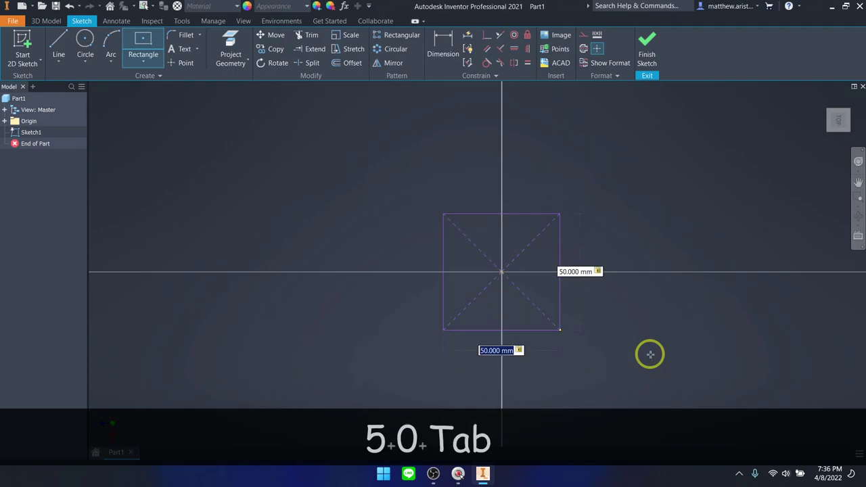
- Set the center rectangle's height and width back to 100 mm and create the dimensioned rectangle
{"action": "type", "text": "100"}
{"action": "key", "text": "Tab"}
{"action": "type", "text": "100"}
{"action": "key", "text": "Tab"}
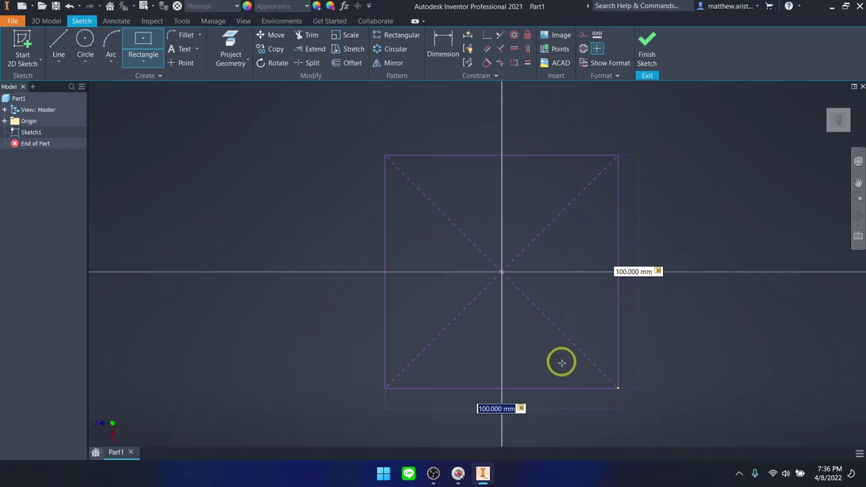
{"action": "key", "text": "Tab"}
{"action": "key", "text": "Tab"}
{"action": "key", "text": "Tab"}
{"action": "key", "text": "Tab"}
{"action": "key", "text": "Tab"}
{"action": "key", "text": "Tab"}
{"action": "key", "text": "Tab"}
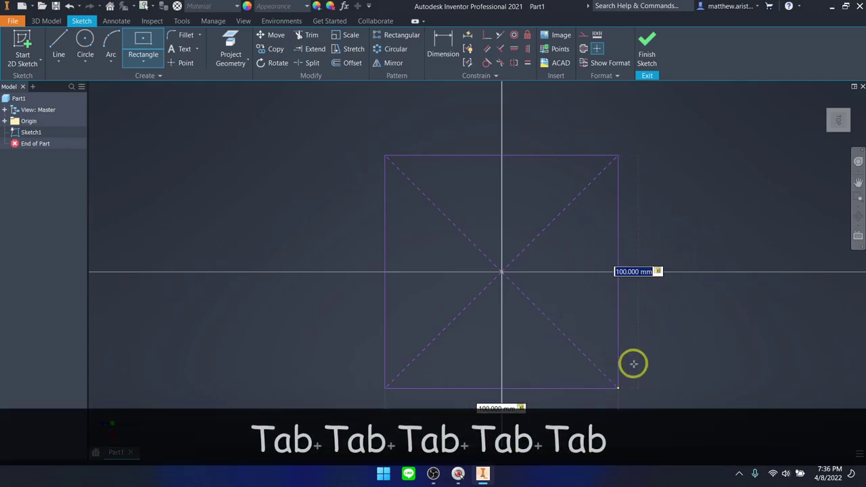
{"action": "key", "text": "Tab"}
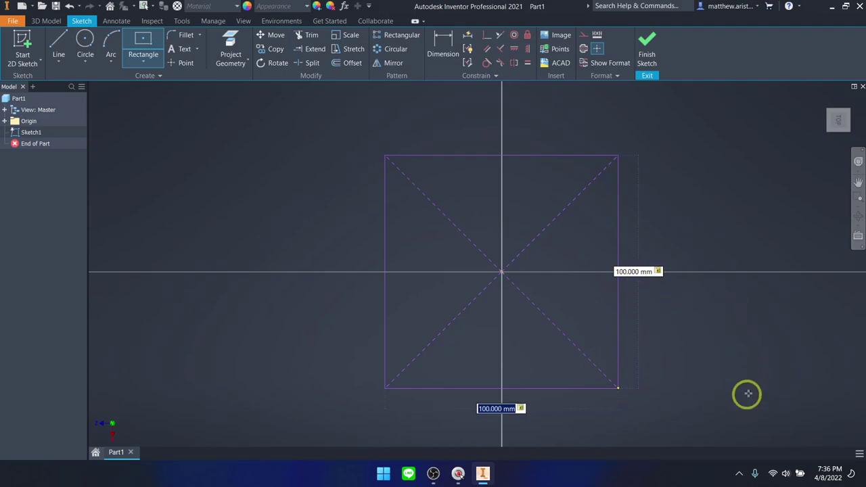
{"action": "key", "text": "Return"}
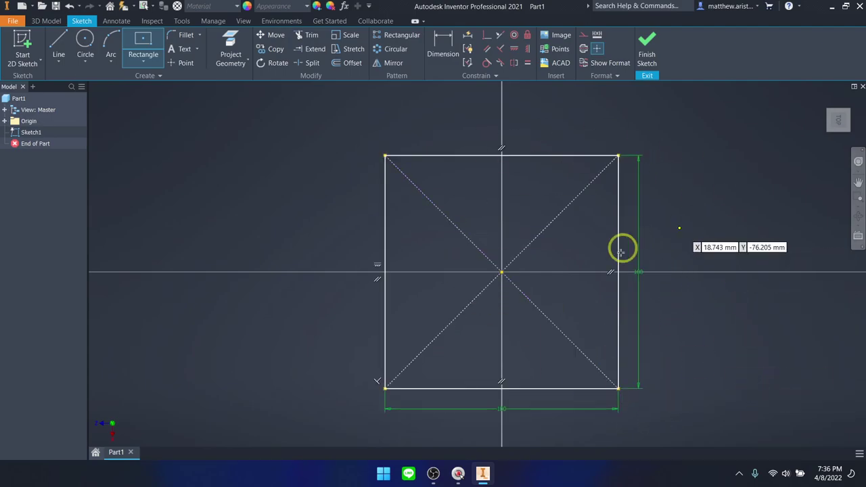
{"action": "middle_click_drag", "start_coordinate": [716, 272], "coordinate": [678, 241]}
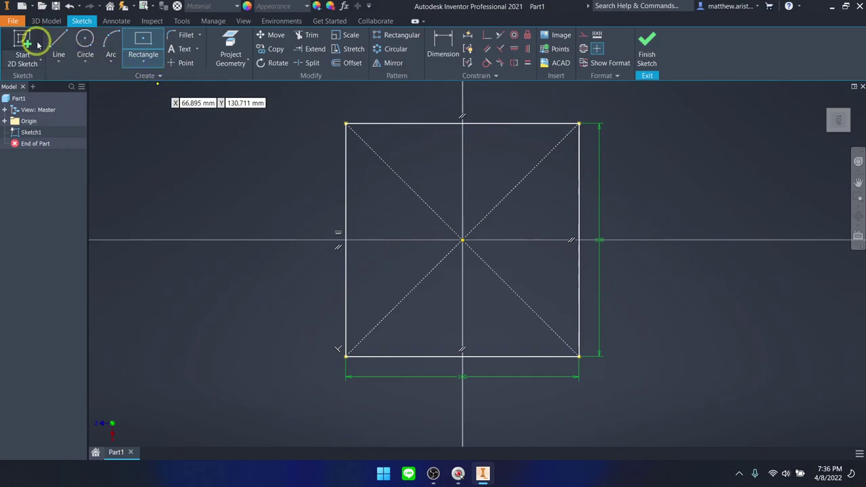
{"action": "left_click", "coordinate": [59, 42]}
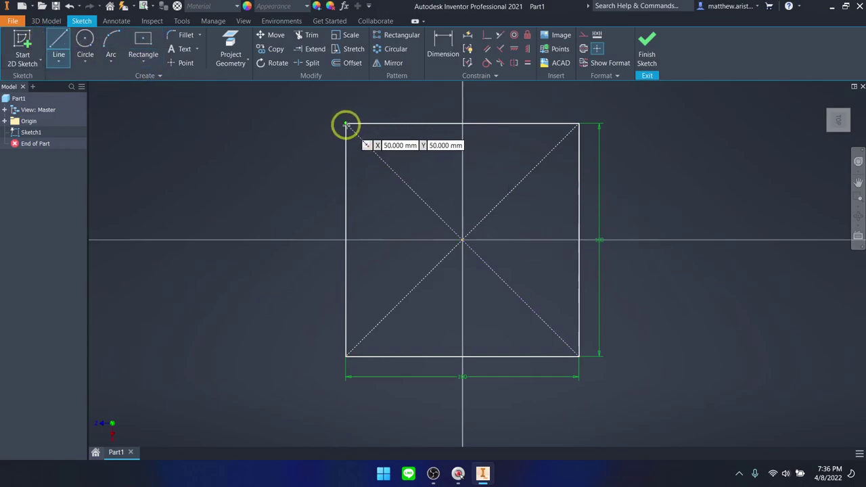
{"action": "left_click", "coordinate": [346, 124]}
{"action": "middle_click_drag", "start_coordinate": [263, 162], "coordinate": [261, 275]}
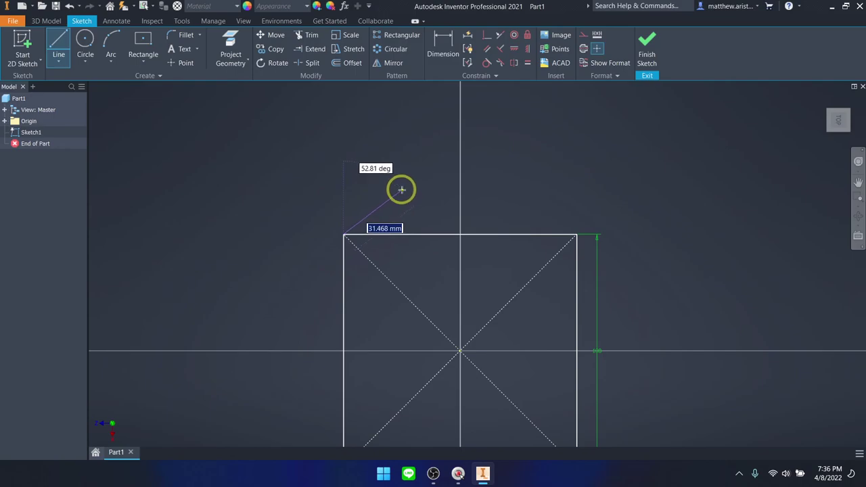
{"action": "key", "text": "Tab"}
{"action": "key", "text": "Tab"}
{"action": "key", "text": "Tab"}
{"action": "key", "text": "Escape"}
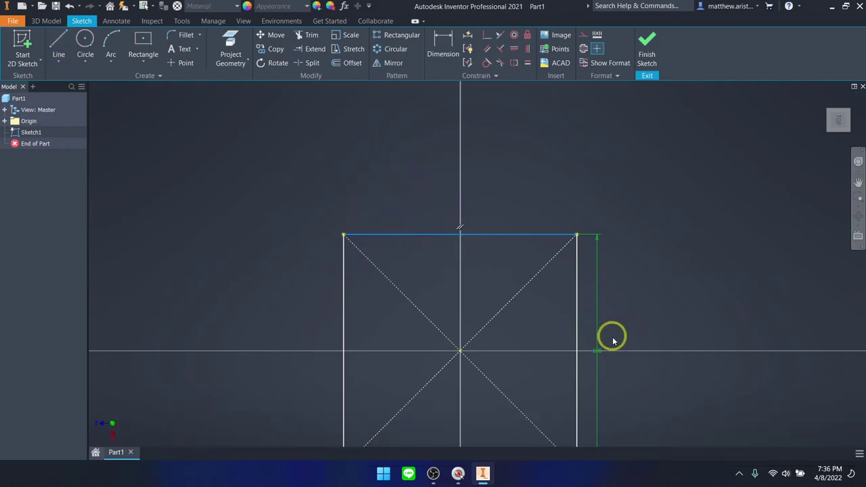
{"action": "left_click", "coordinate": [576, 350]}
{"action": "scroll", "coordinate": [677, 272], "scroll_direction": "down", "scroll_amount": 1}
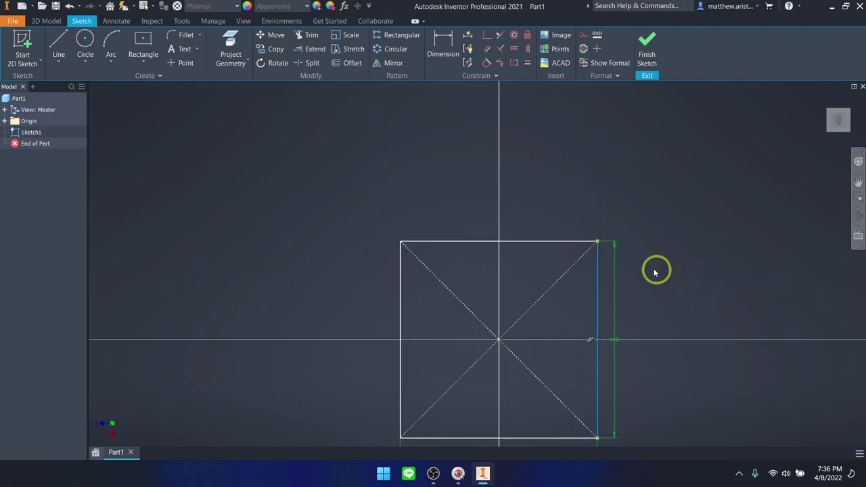
- Start a line at the square's upper-left corner and set its length to 50 mm
{"action": "left_click", "coordinate": [59, 42]}
{"action": "left_click", "coordinate": [401, 241]}
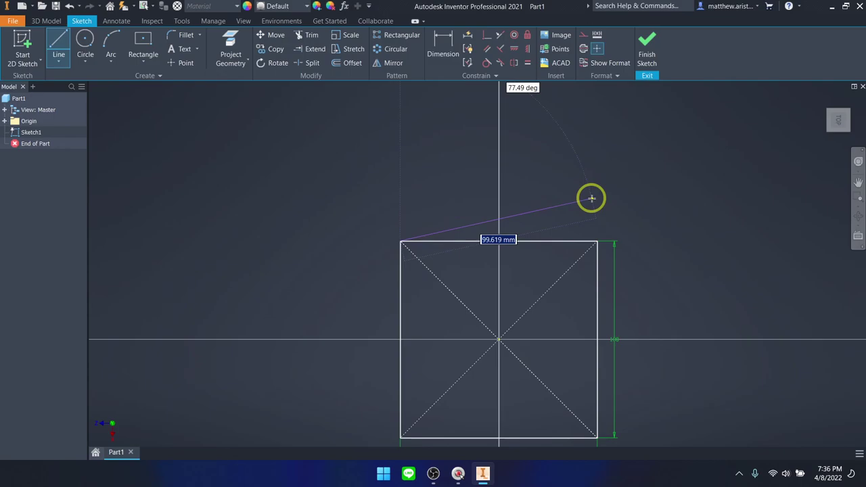
{"action": "type", "text": "50"}
{"action": "key", "text": "Tab"}
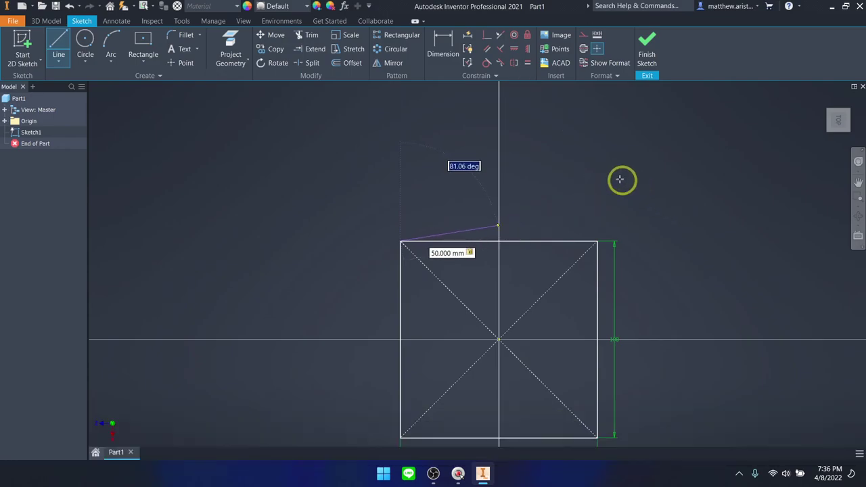
{"action": "key", "text": "Tab"}
{"action": "key", "text": "Tab"}
{"action": "key", "text": "Tab"}
{"action": "key", "text": "Tab"}
{"action": "key", "text": "Tab"}
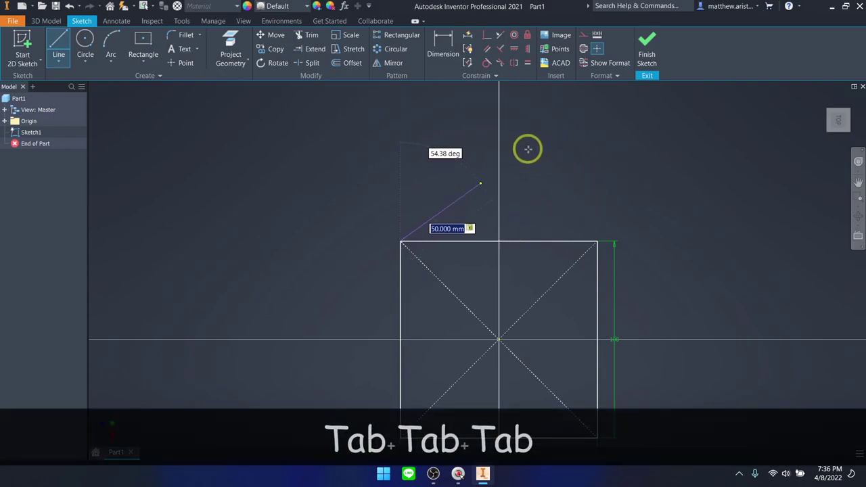
{"action": "key", "text": "Tab"}
{"action": "key", "text": "Tab"}
{"action": "key", "text": "Tab"}
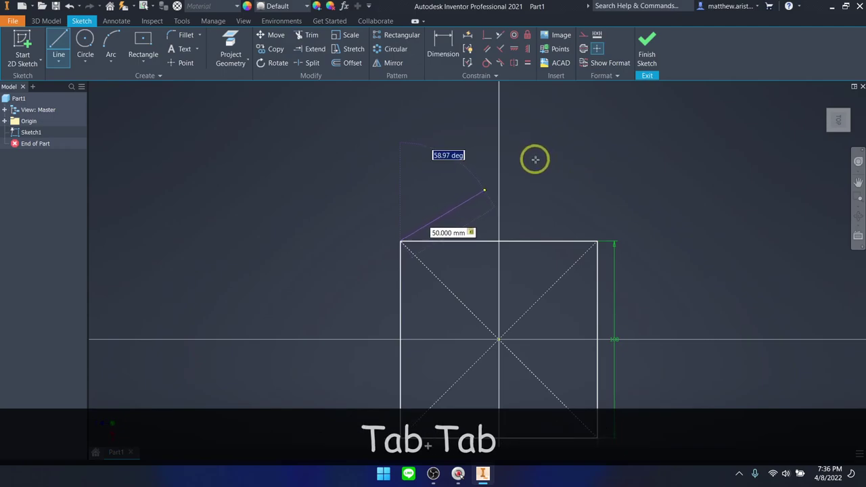
- Set the line's angle to 45 degrees, create it and leave the Line tool
{"action": "type", "text": "45"}
{"action": "key", "text": "Tab"}
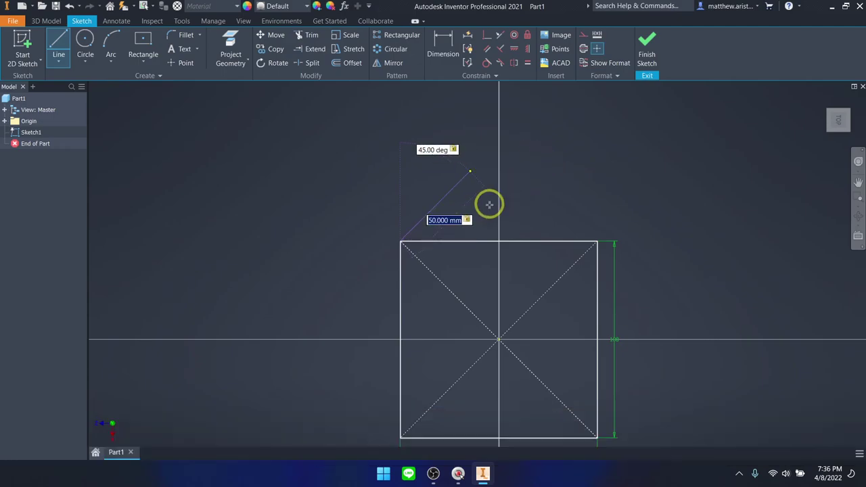
{"action": "key", "text": "Return"}
{"action": "key", "text": "Escape"}
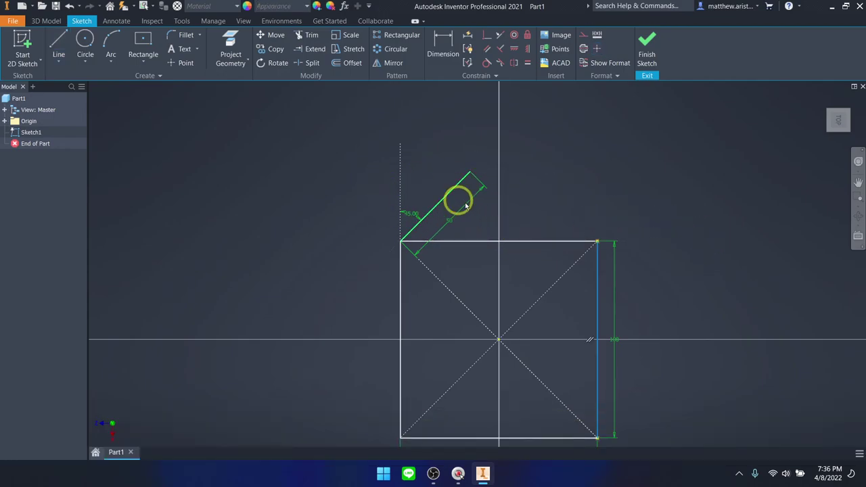
- Delete the selected edge of the square, and undo back to before the angled line was drawn
{"action": "key", "text": "Delete"}
{"action": "key", "text": "ctrl+z"}
{"action": "key", "text": "ctrl+z"}
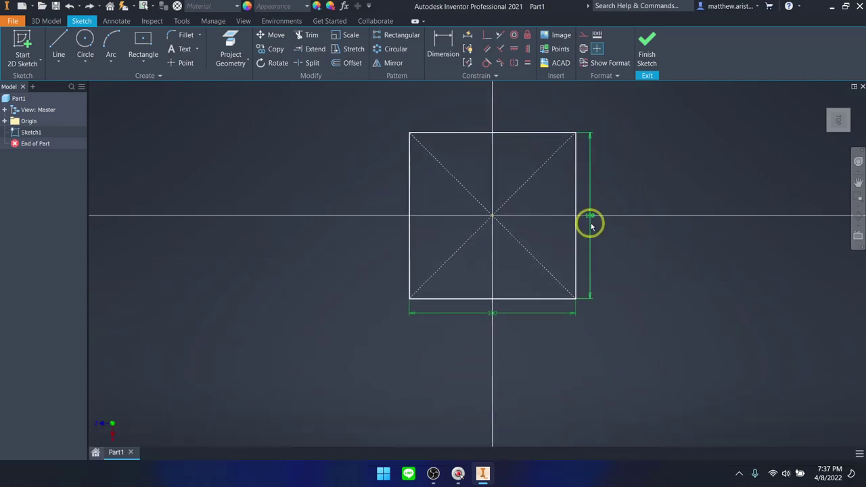
- Select and delete the entire square with its dimensions, and undo the deletion
{"action": "left_click_drag", "start_coordinate": [329, 102], "coordinate": [733, 367]}
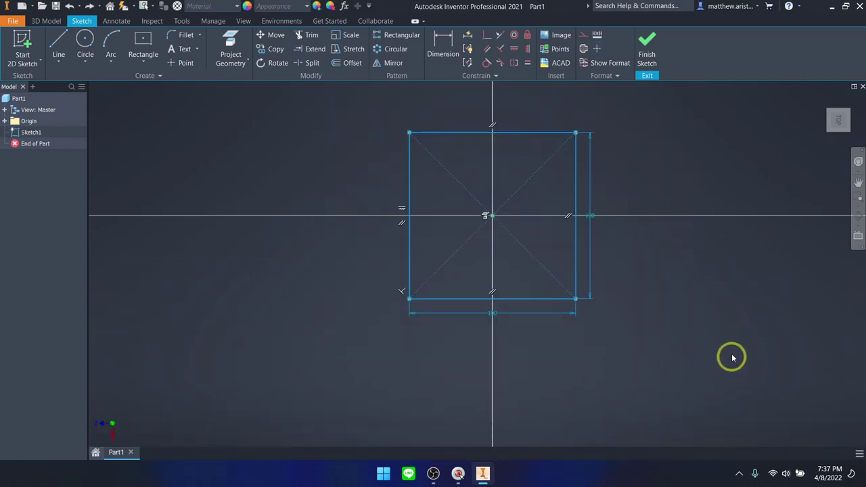
{"action": "key", "text": "Delete"}
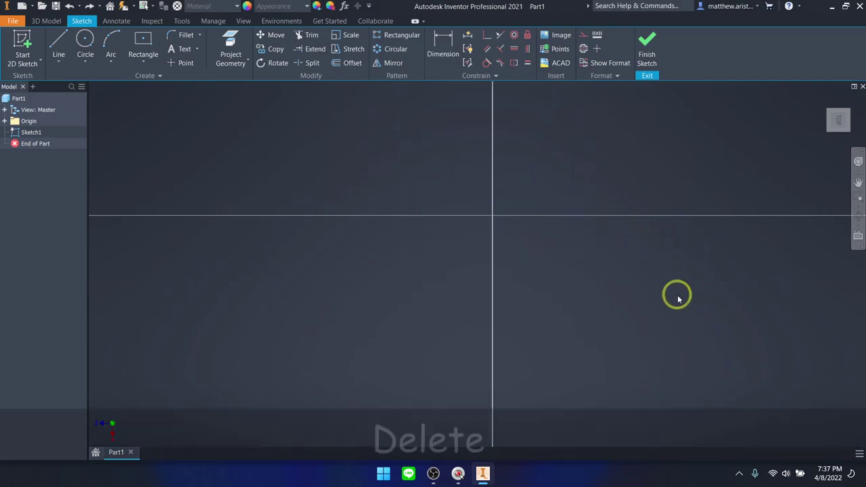
{"action": "key", "text": "ctrl+z"}
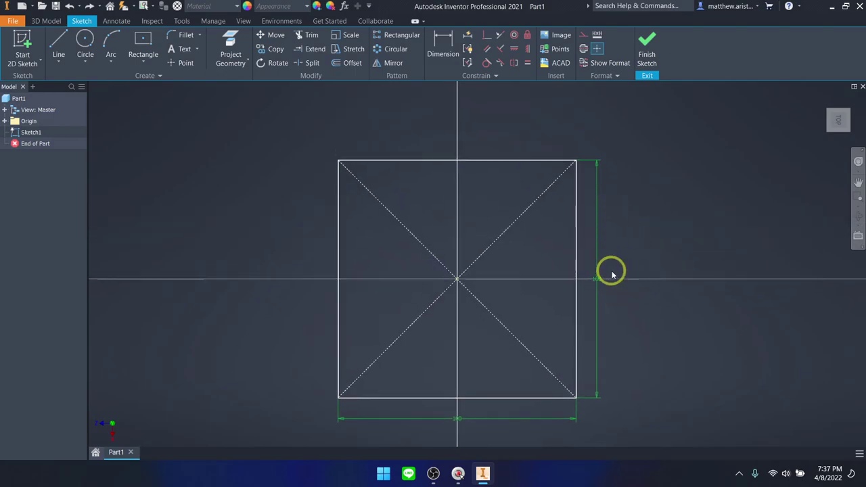
- Set the rectangle's vertical dimension to 50 mm and its horizontal dimension to 70 mm
{"action": "double_click", "coordinate": [602, 285]}
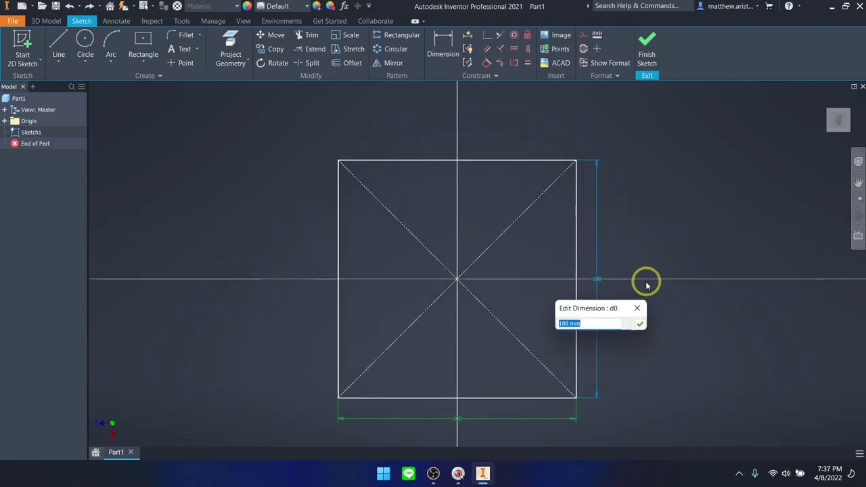
{"action": "type", "text": "50"}
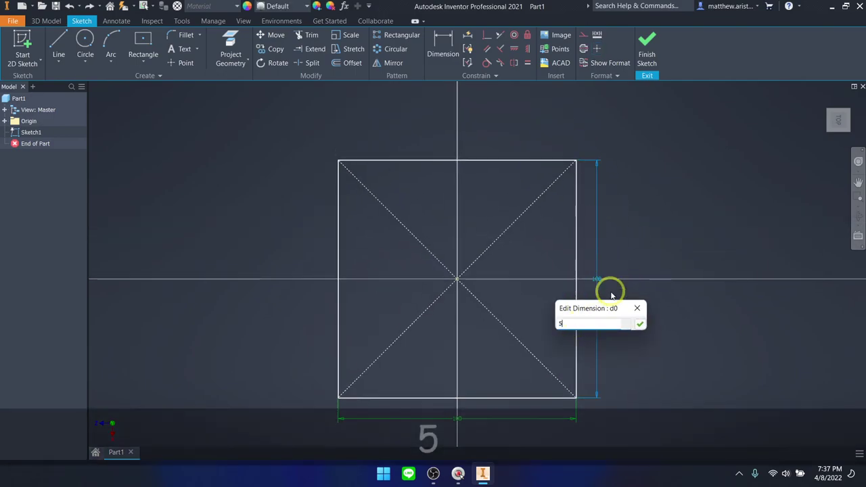
{"action": "key", "text": "Return"}
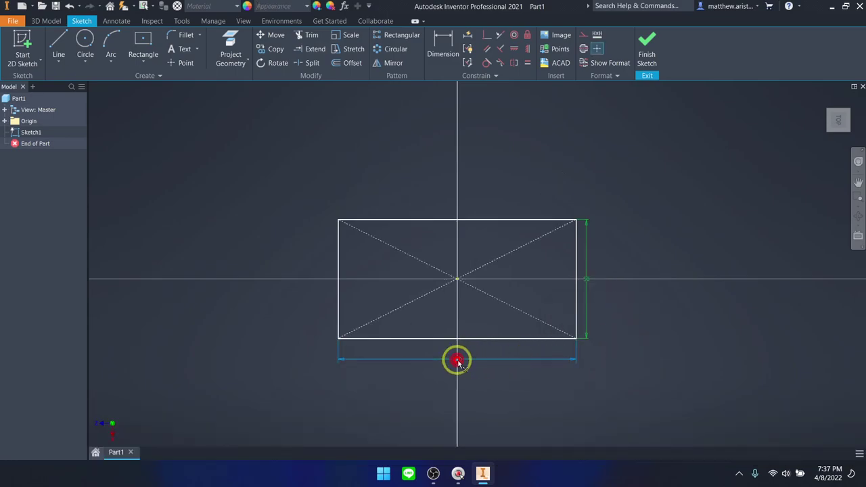
{"action": "double_click", "coordinate": [458, 362]}
{"action": "type", "text": "70"}
{"action": "key", "text": "Return"}
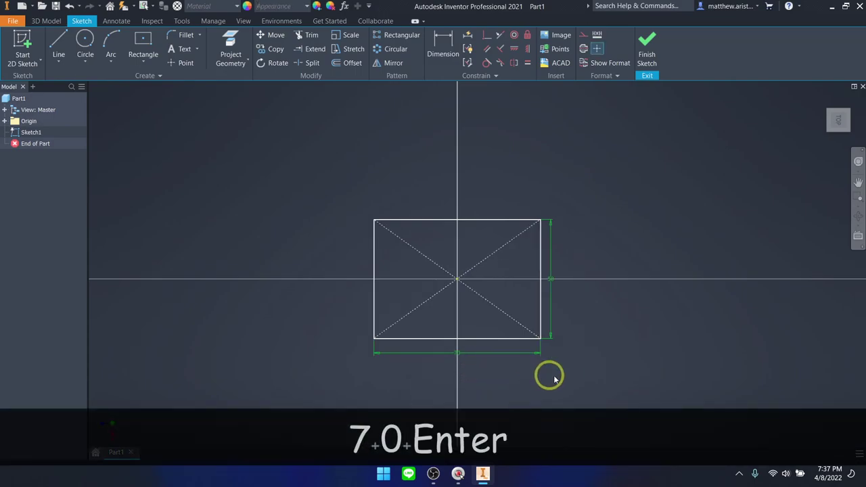
{"action": "scroll", "coordinate": [540, 329], "scroll_direction": "down", "scroll_amount": 2}
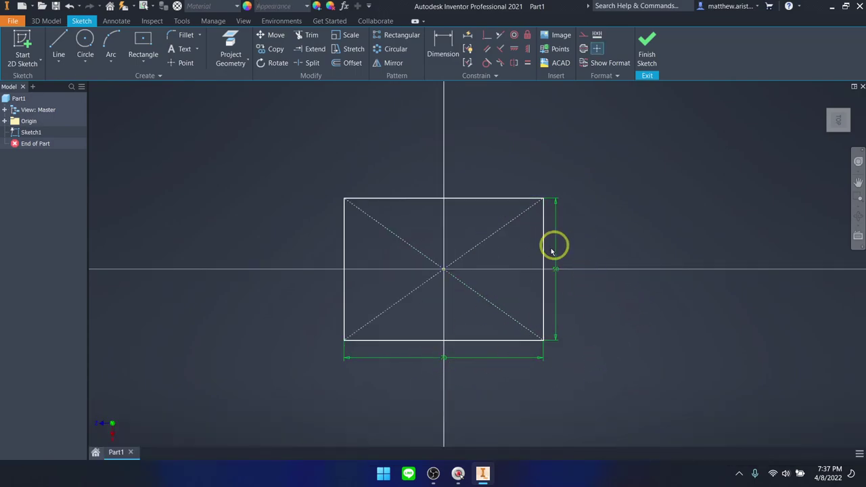
{"action": "double_click", "coordinate": [454, 361]}
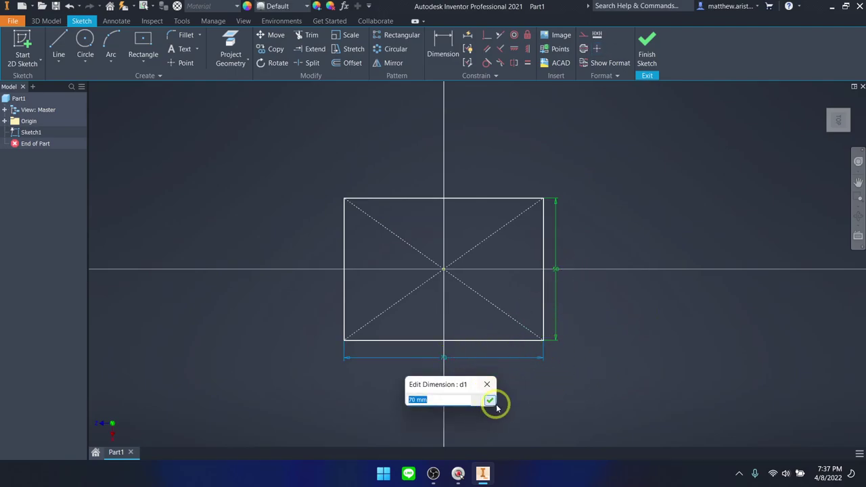
{"action": "key", "text": "Escape"}
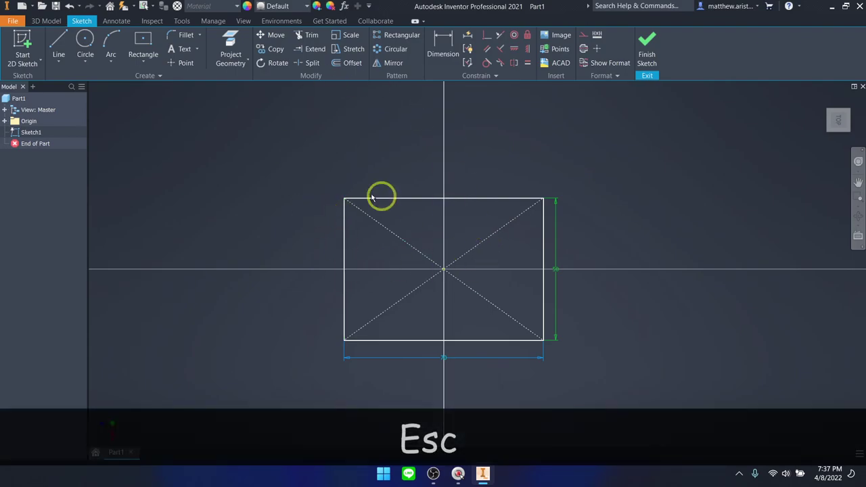
- Sketch a circle with a diameter of 30 mm centered on the origin inside the rectangle
{"action": "left_click", "coordinate": [86, 46]}
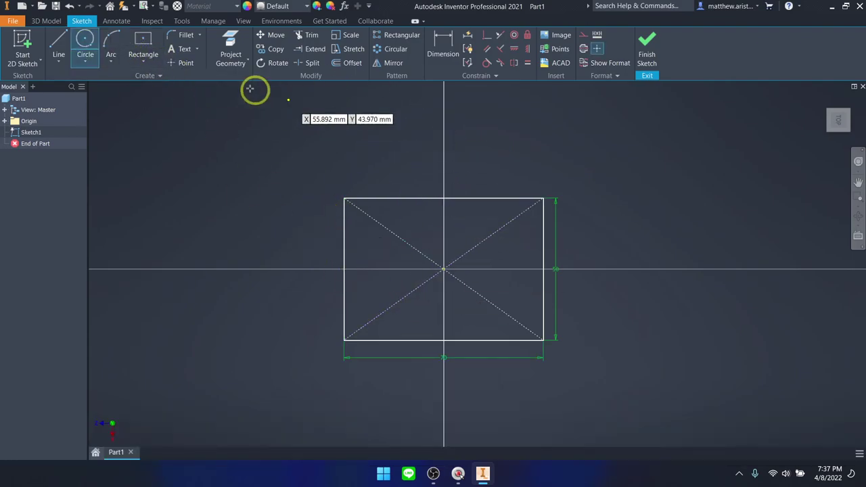
{"action": "left_click", "coordinate": [444, 270]}
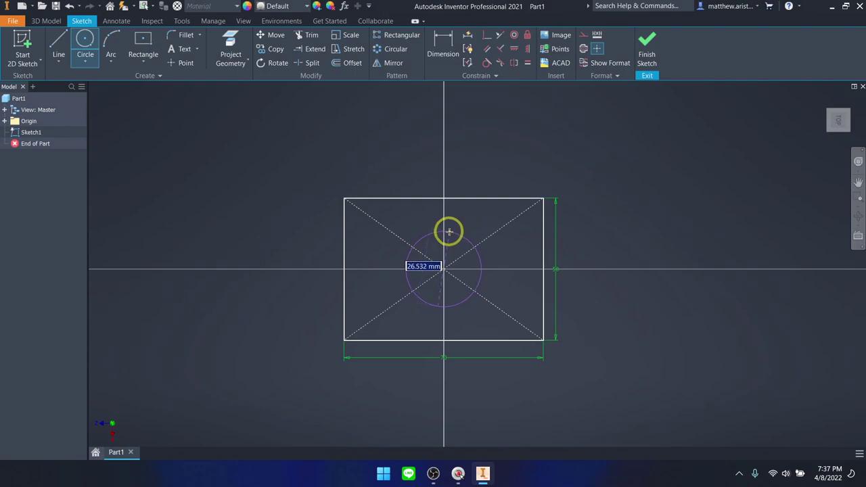
{"action": "type", "text": "30"}
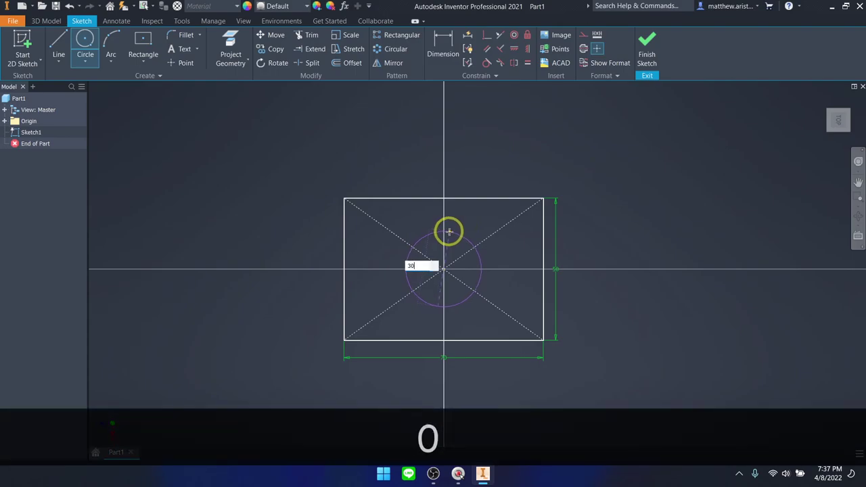
{"action": "key", "text": "Return"}
{"action": "key", "text": "Escape"}
{"action": "key", "text": "Escape"}
{"action": "left_click", "coordinate": [537, 242]}
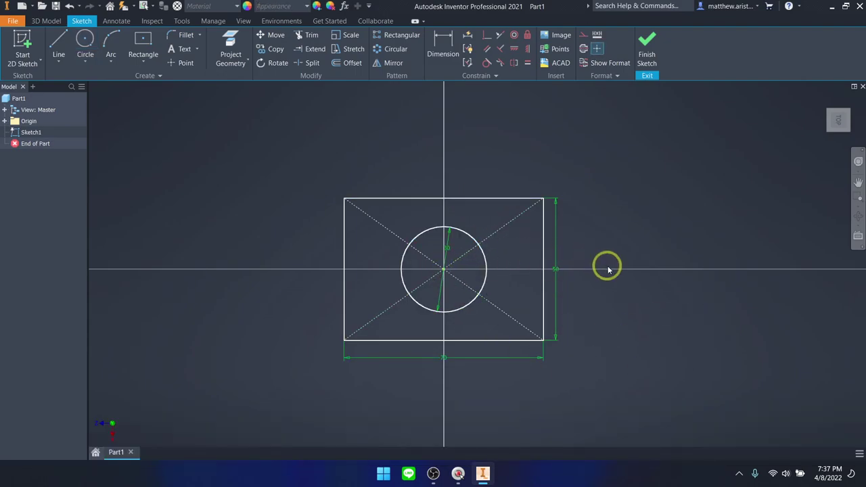
- Set the rectangle's vertical dimension to 70 mm
{"action": "double_click", "coordinate": [561, 270]}
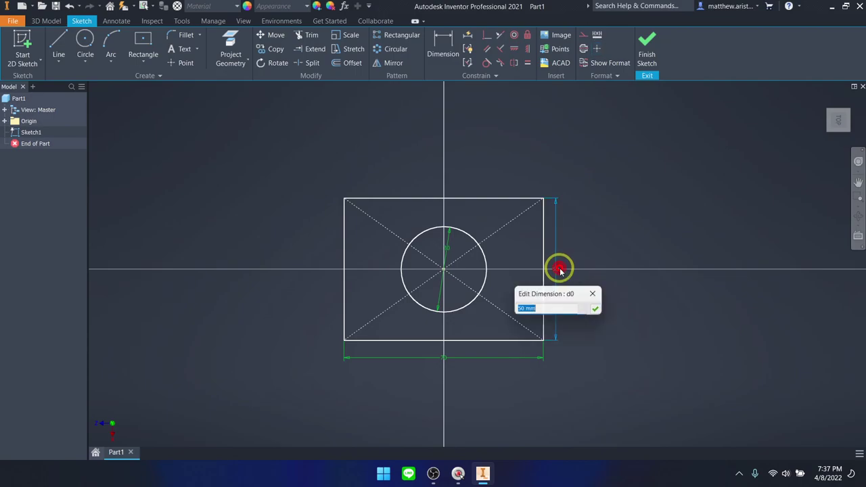
{"action": "type", "text": "70"}
{"action": "key", "text": "Return"}
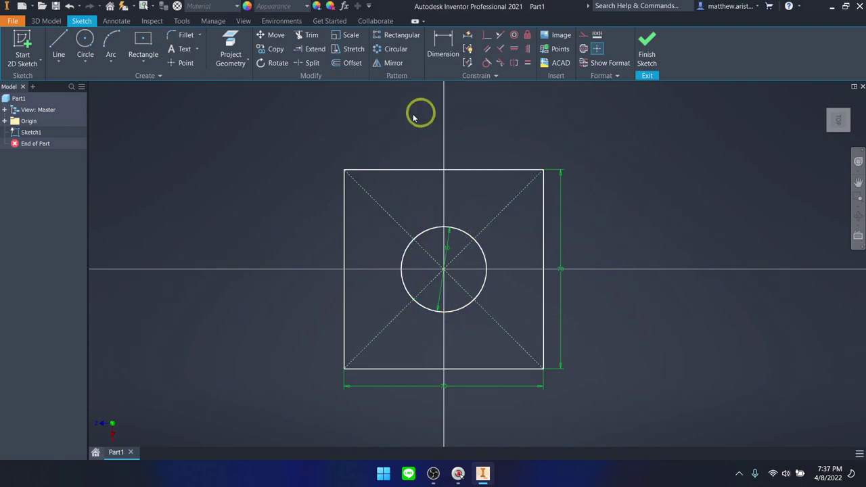
{"action": "left_click", "coordinate": [115, 42]}
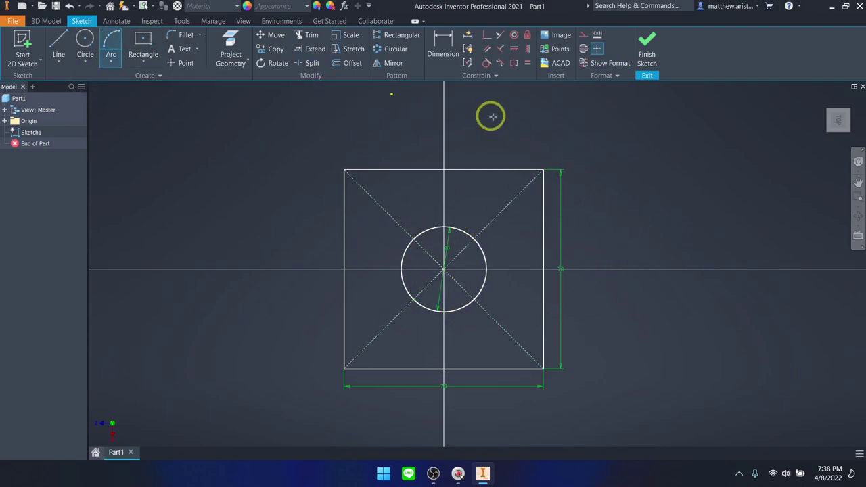
{"action": "left_click", "coordinate": [86, 63]}
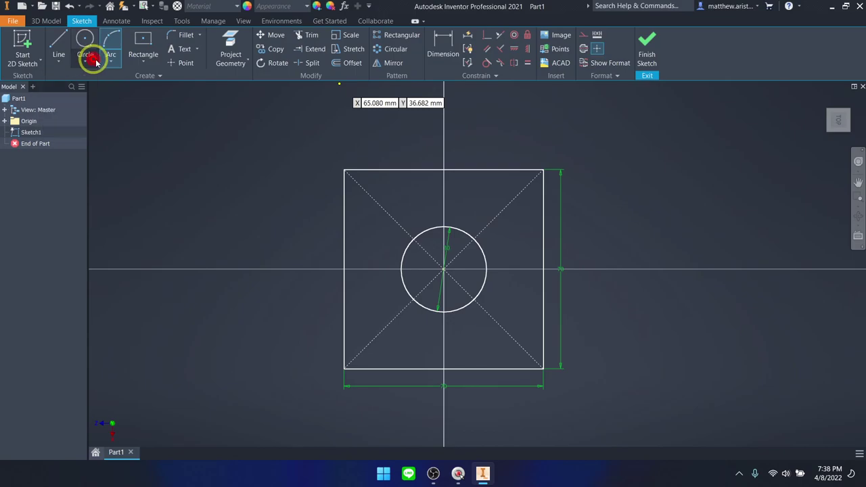
{"action": "left_click", "coordinate": [110, 37]}
{"action": "middle_click_drag", "start_coordinate": [371, 168], "coordinate": [372, 250]}
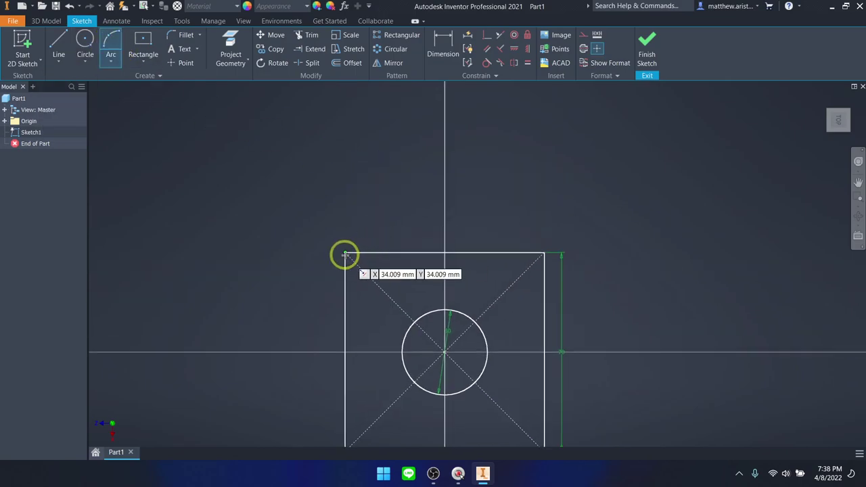
{"action": "left_click", "coordinate": [344, 252]}
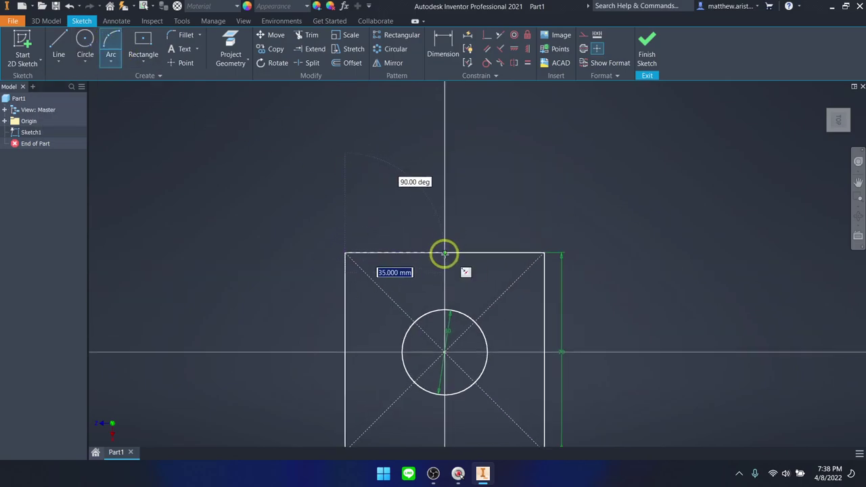
{"action": "key", "text": "Escape"}
{"action": "left_click", "coordinate": [111, 39]}
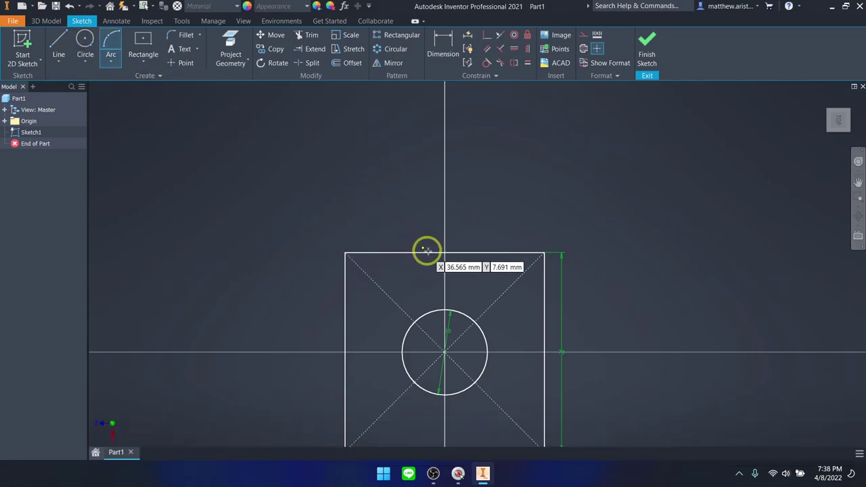
{"action": "left_click", "coordinate": [345, 253]}
{"action": "left_click", "coordinate": [445, 253]}
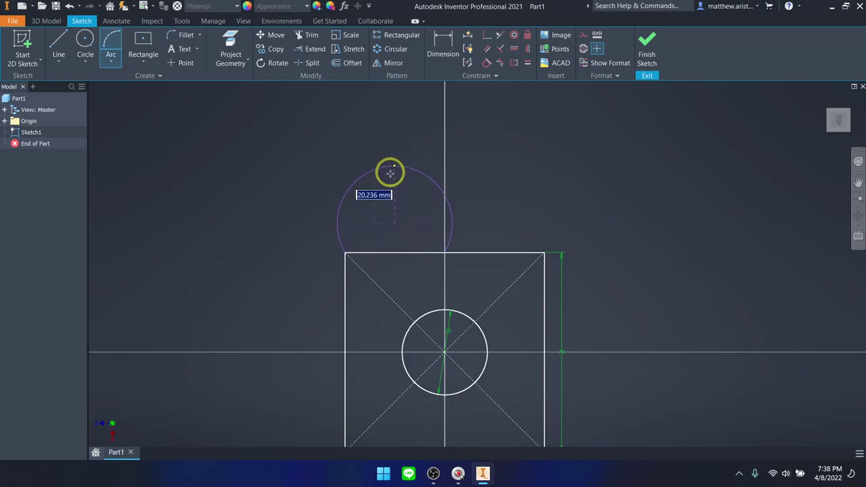
{"action": "key", "text": "Escape"}
- Draw a 45° center-point arc centered on the square's upper edge midpoint, starting at its upper-left corner
{"action": "left_click", "coordinate": [115, 63]}
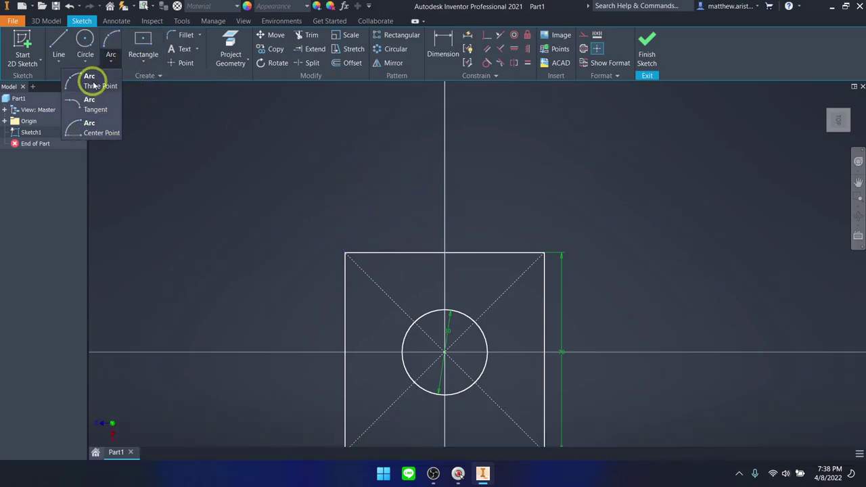
{"action": "left_click", "coordinate": [98, 126]}
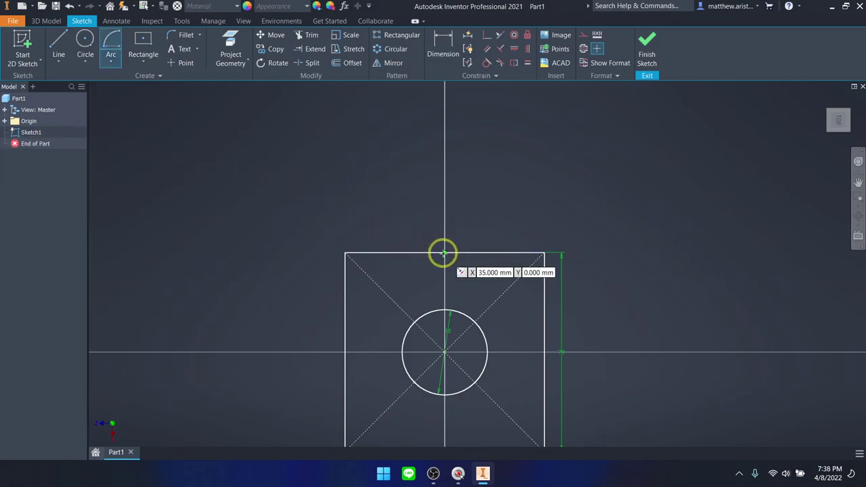
{"action": "left_click", "coordinate": [443, 253]}
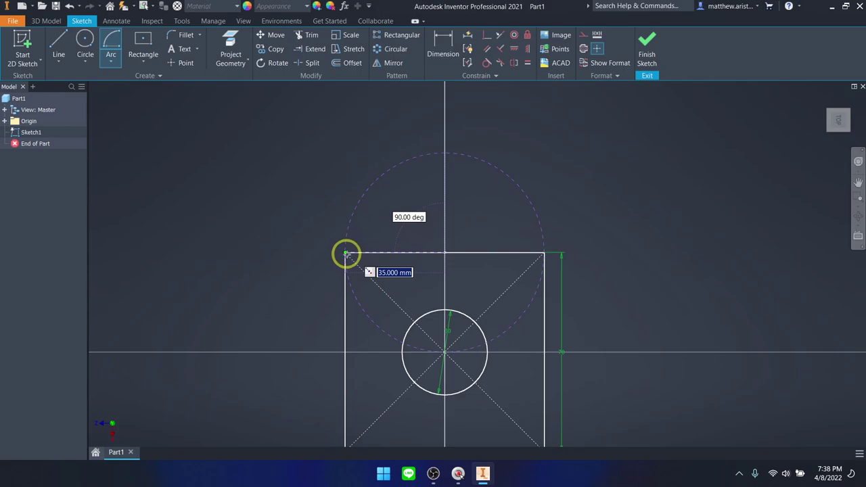
{"action": "left_click", "coordinate": [344, 254]}
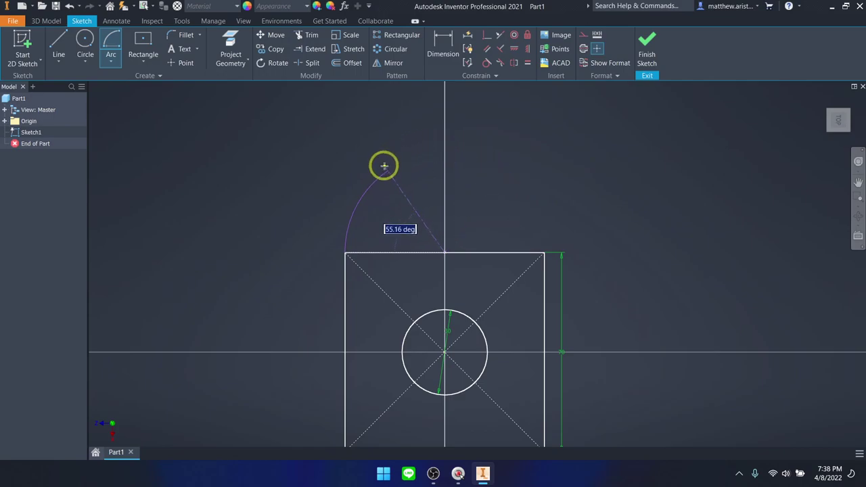
{"action": "type", "text": "45"}
{"action": "key", "text": "Tab"}
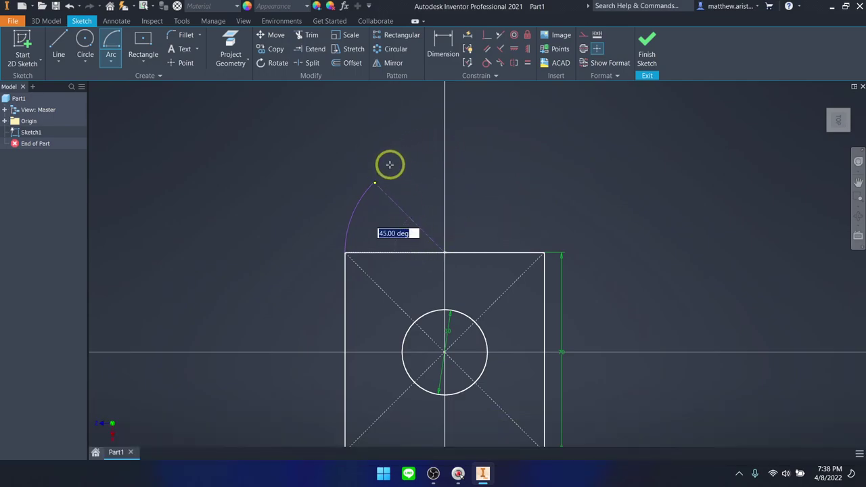
{"action": "left_click", "coordinate": [396, 176]}
{"action": "key", "text": "Escape"}
{"action": "scroll", "coordinate": [445, 312], "scroll_direction": "up", "scroll_amount": 2}
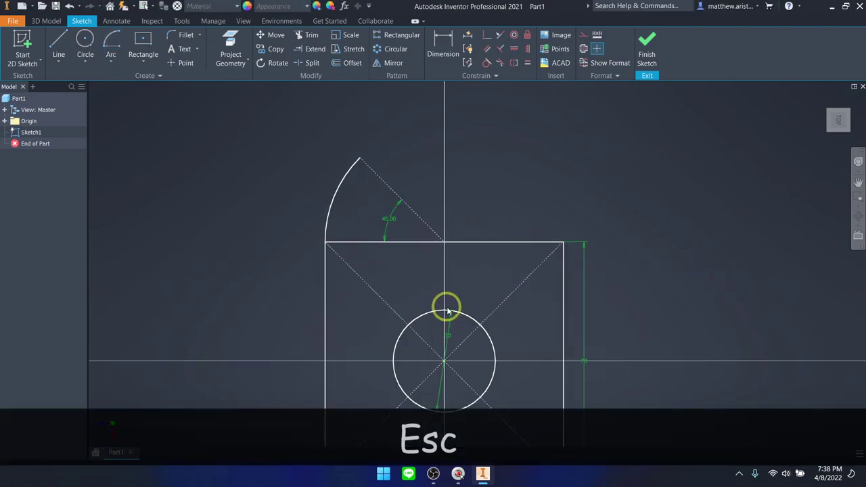
- Draw a line from the arc's free end to the midpoint of the square's upper edge
{"action": "left_click", "coordinate": [58, 42]}
{"action": "left_click", "coordinate": [360, 154]}
{"action": "left_click", "coordinate": [445, 239]}
{"action": "key", "text": "Escape"}
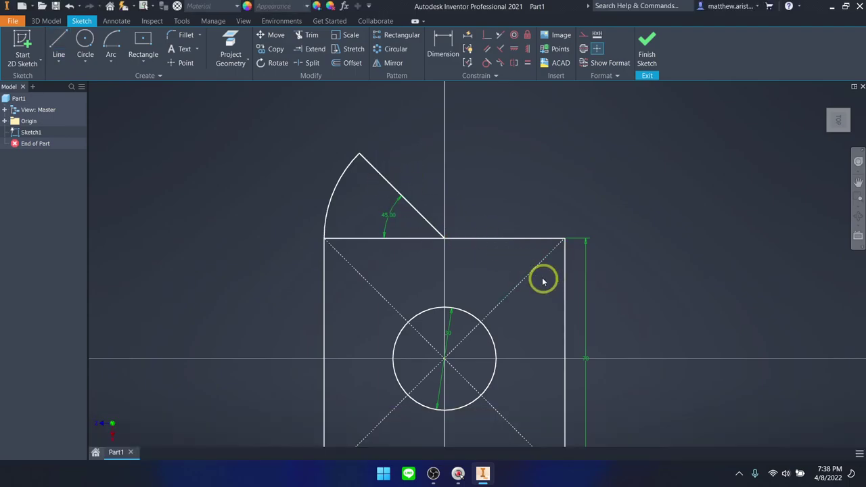
- Select the arc together with the slanted line and delete both
{"action": "left_click", "coordinate": [437, 274]}
{"action": "scroll", "coordinate": [541, 224], "scroll_direction": "down", "scroll_amount": 3}
{"action": "scroll", "coordinate": [494, 226], "scroll_direction": "up", "scroll_amount": 4}
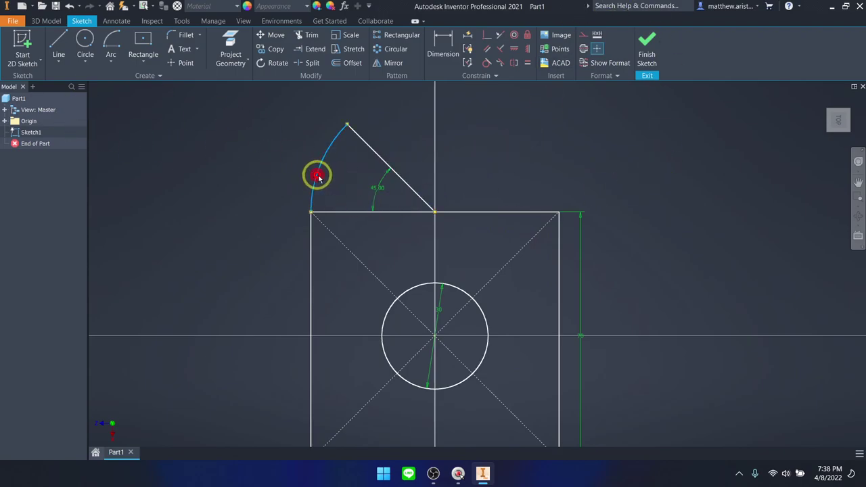
{"action": "left_click", "coordinate": [364, 142], "text": "shift"}
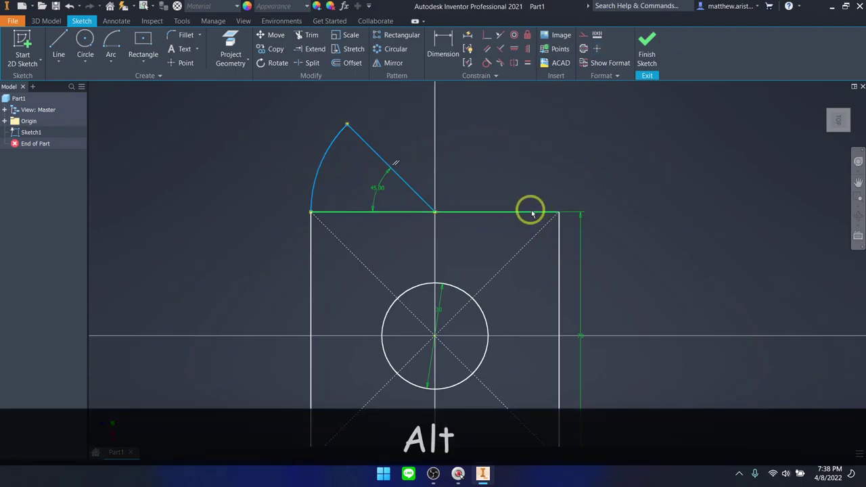
{"action": "key", "text": "Delete"}
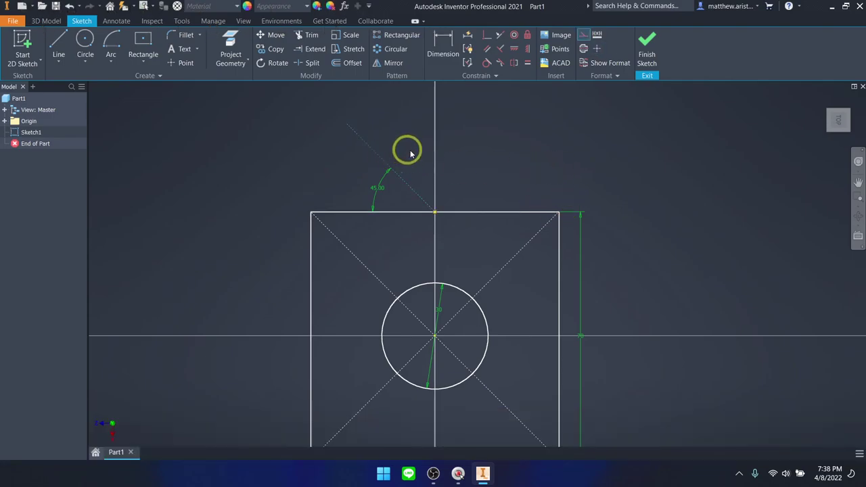
- Undo back to before the arc and slanted line were drawn, leaving only the dimensioned square and circle
{"action": "key", "text": "ctrl+z"}
{"action": "key", "text": "ctrl+z"}
{"action": "key", "text": "ctrl+z"}
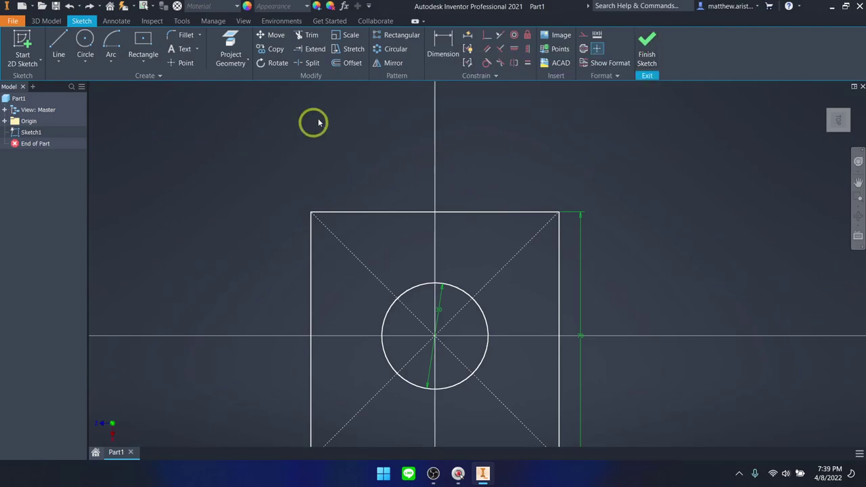
- Finish the sketch and bring up the 3D modeling commands
{"action": "left_click", "coordinate": [654, 60]}
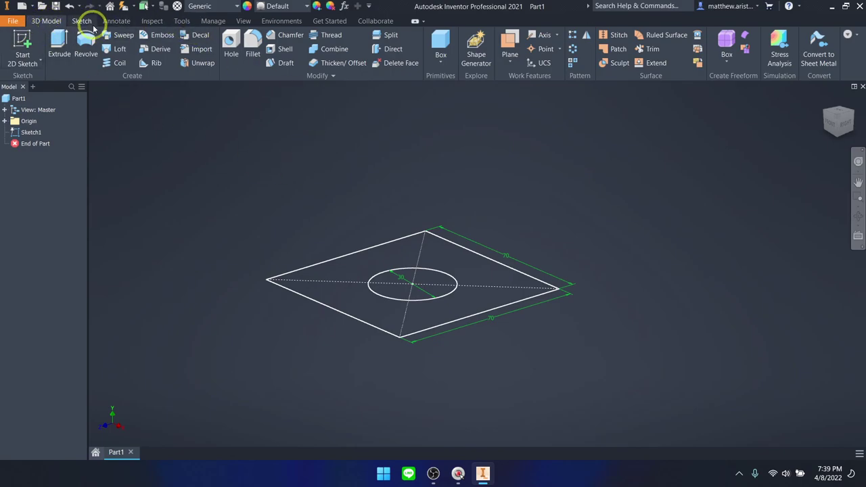
{"action": "left_click", "coordinate": [91, 21]}
{"action": "left_click", "coordinate": [45, 21]}
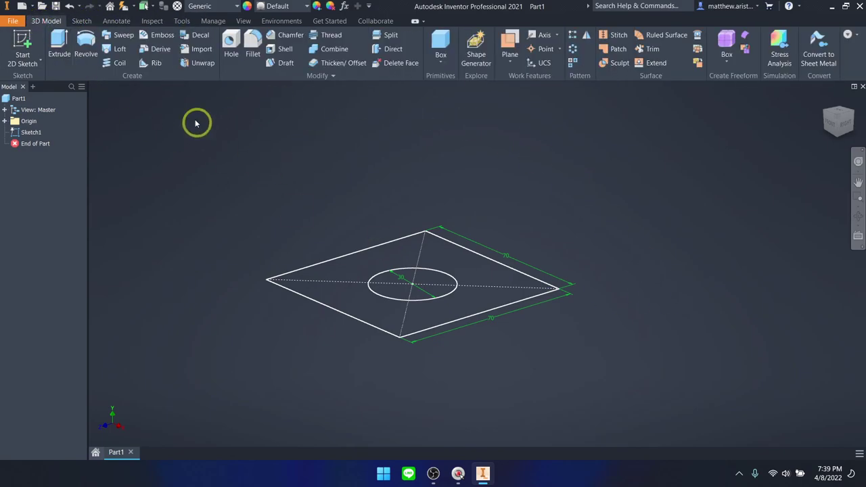
{"action": "left_click", "coordinate": [82, 21]}
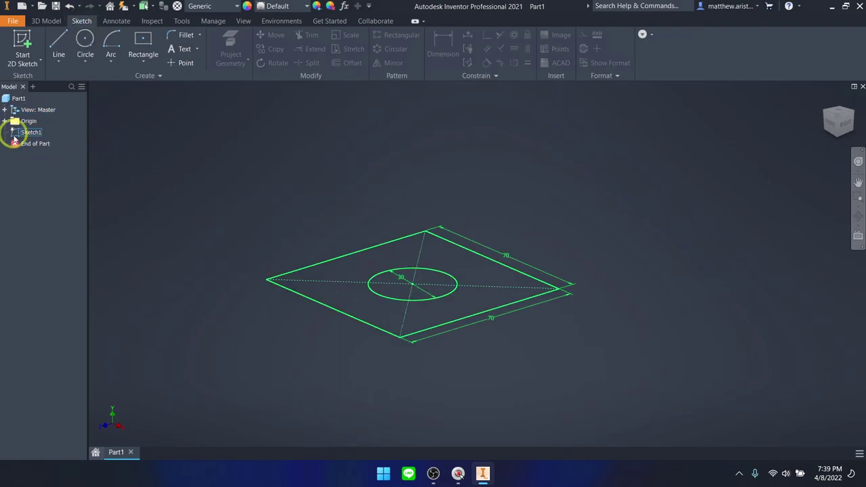
{"action": "left_click", "coordinate": [42, 21]}
{"action": "scroll", "coordinate": [415, 298], "scroll_direction": "up", "scroll_amount": 3}
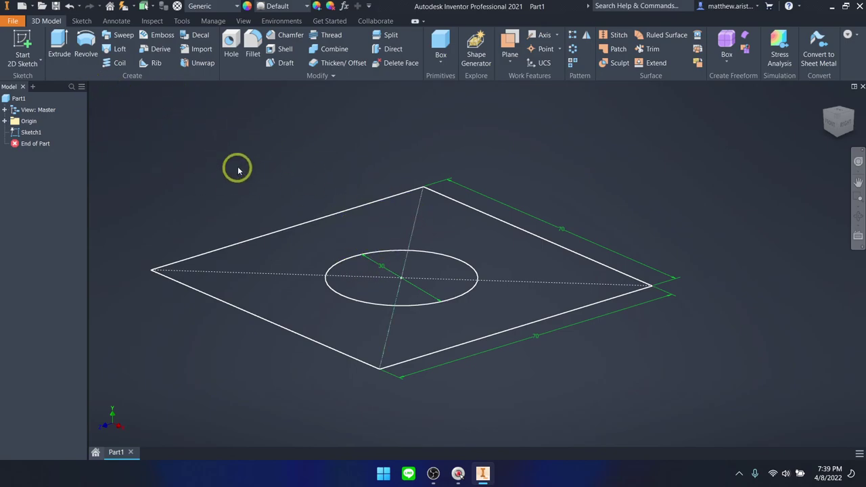
- Set up a 10 mm extrusion of the circle and the surrounding square region, and remove the circle from the profiles
{"action": "left_click", "coordinate": [57, 57]}
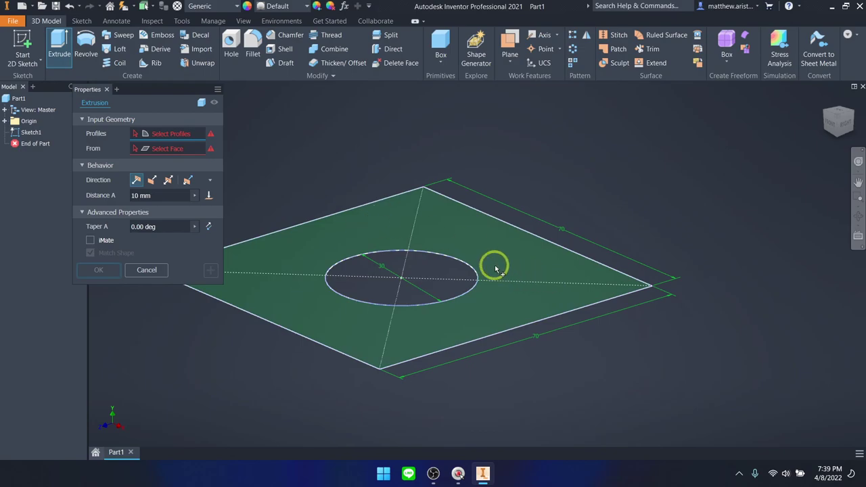
{"action": "left_click", "coordinate": [447, 275]}
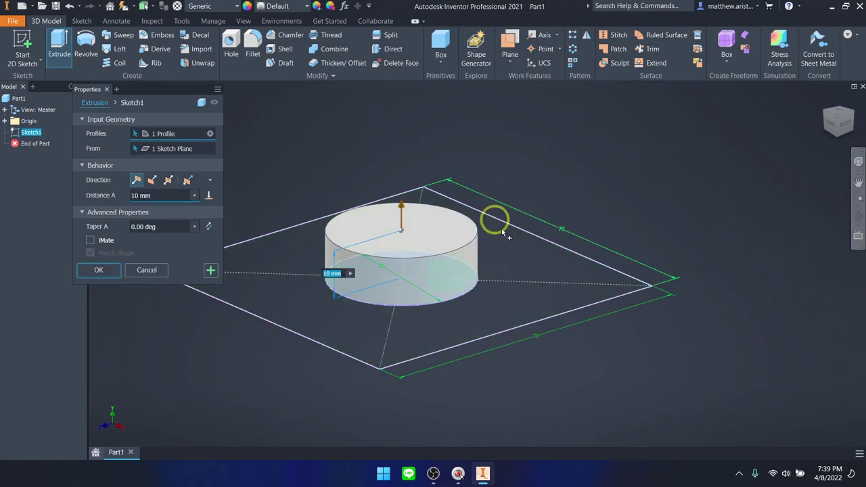
{"action": "left_click", "coordinate": [561, 284]}
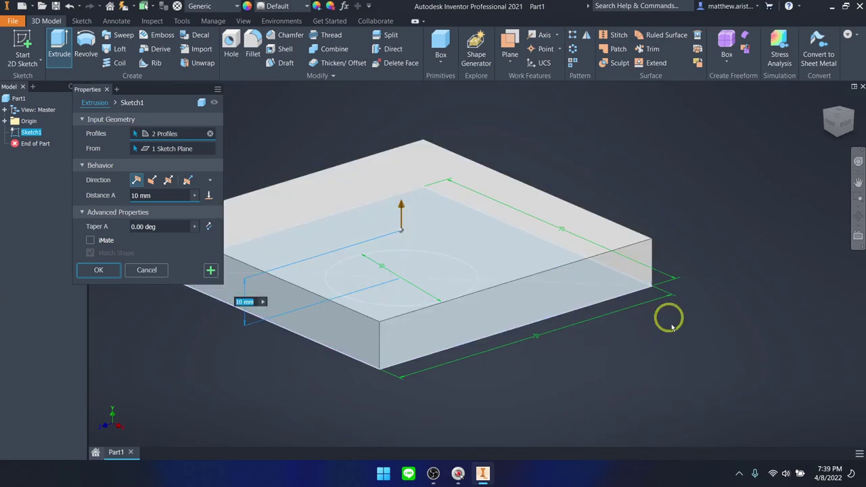
{"action": "scroll", "coordinate": [411, 277], "scroll_direction": "up", "scroll_amount": 1}
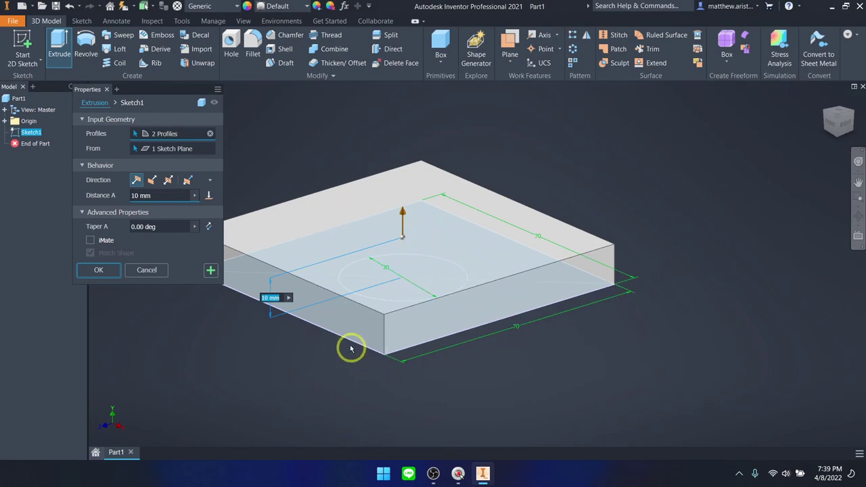
{"action": "left_click", "coordinate": [440, 272], "text": "shift"}
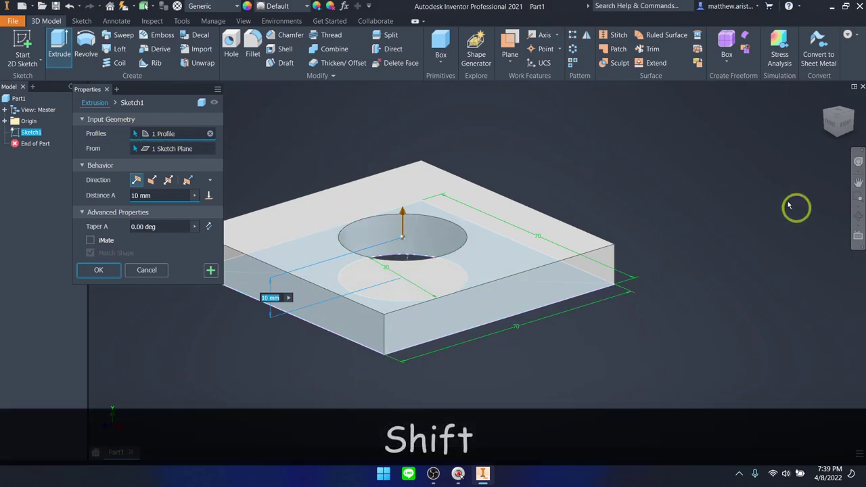
{"action": "middle_click_drag", "start_coordinate": [503, 265], "coordinate": [511, 243], "text": "shift"}
{"action": "scroll", "coordinate": [481, 288], "scroll_direction": "down", "scroll_amount": 2}
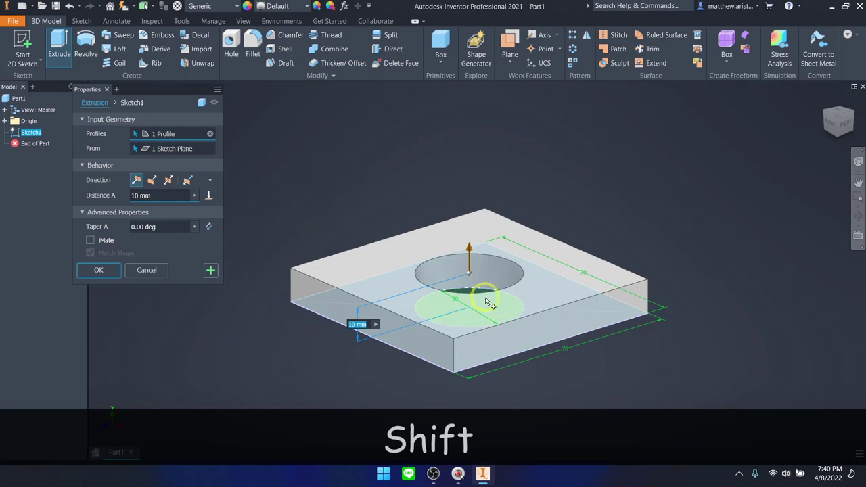
- Add and remove the circle from the extrusion profiles repeatedly, ending with only the surrounding square region selected
{"action": "left_click", "coordinate": [488, 302], "text": "shift"}
{"action": "left_click", "coordinate": [485, 300]}
{"action": "key", "text": "shift"}
{"action": "key", "text": "shift"}
{"action": "key", "text": "shift"}
{"action": "key", "text": "shift"}
{"action": "key", "text": "shift"}
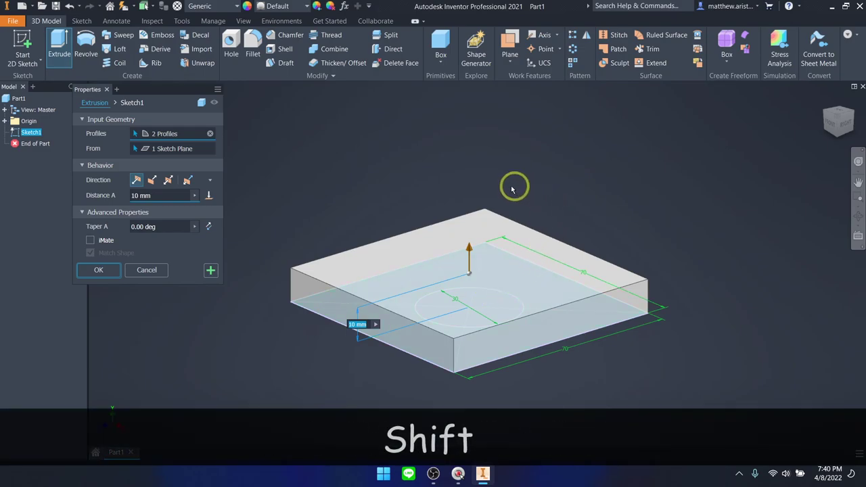
{"action": "left_click", "coordinate": [498, 305], "text": "shift"}
{"action": "left_click", "coordinate": [504, 308], "text": "shift"}
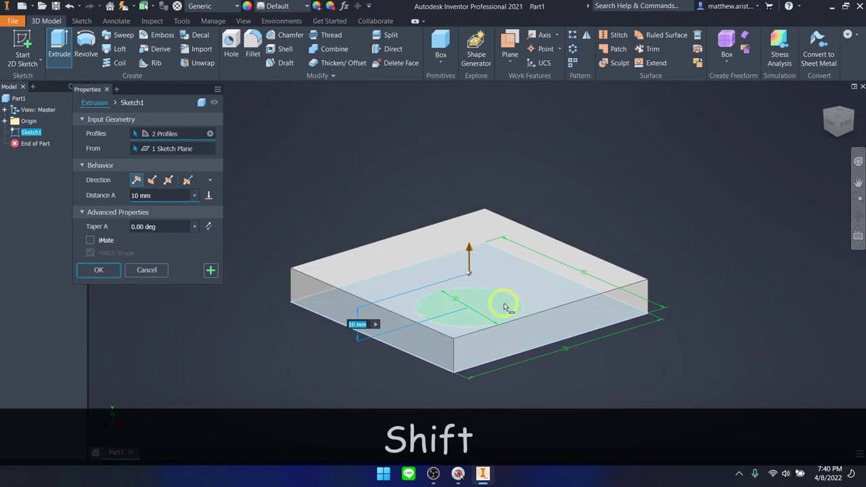
{"action": "left_click", "coordinate": [504, 308], "text": "shift"}
{"action": "left_click", "coordinate": [504, 307], "text": "shift"}
{"action": "left_click", "coordinate": [503, 305], "text": "shift"}
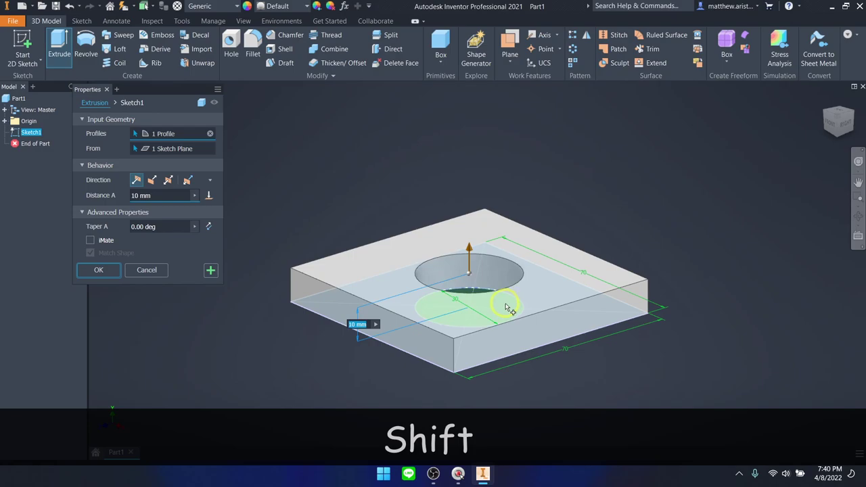
{"action": "left_click", "coordinate": [505, 309], "text": "shift"}
{"action": "left_click", "coordinate": [498, 304], "text": "shift"}
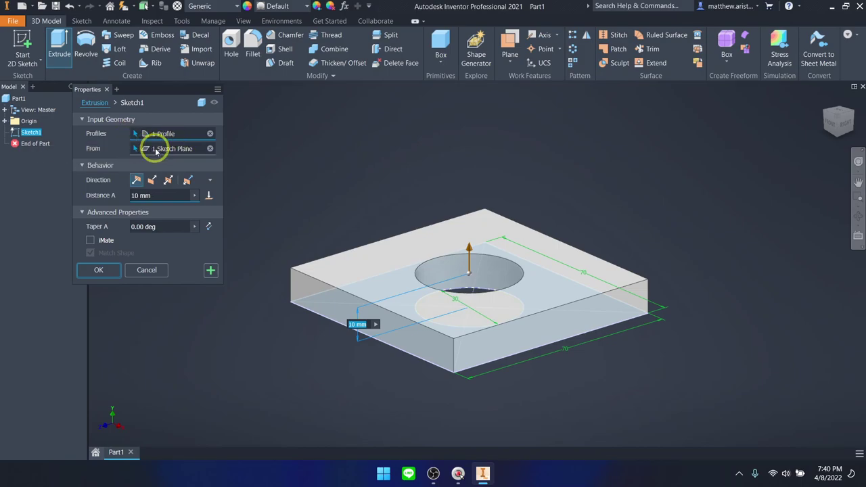
- Choose the origin's XZ Plane as the extrusion's starting plane, and cancel the extrusion
{"action": "left_click", "coordinate": [159, 153]}
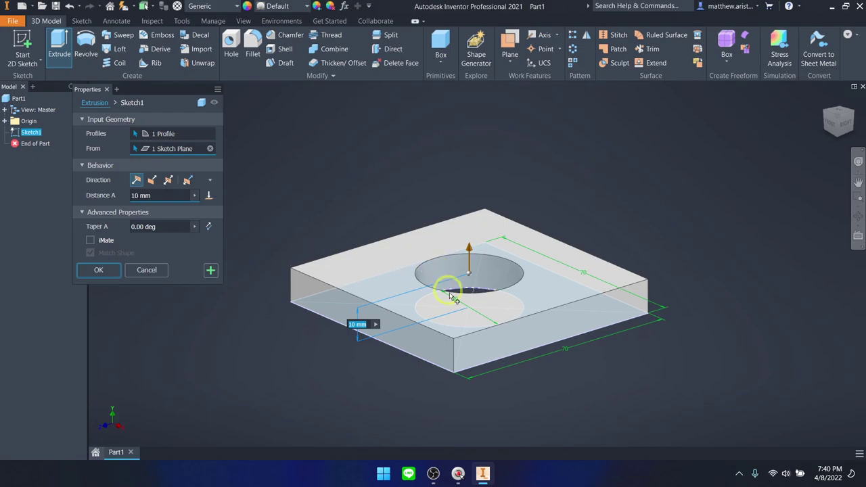
{"action": "left_click", "coordinate": [6, 121]}
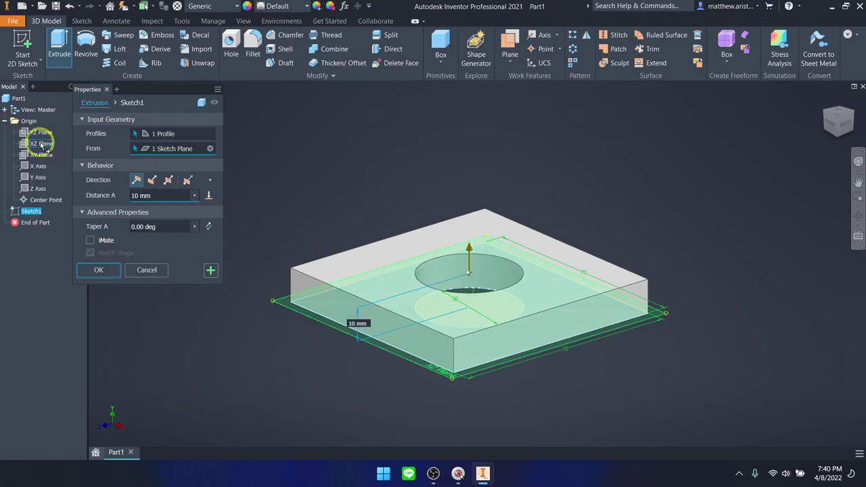
{"action": "left_click", "coordinate": [42, 144]}
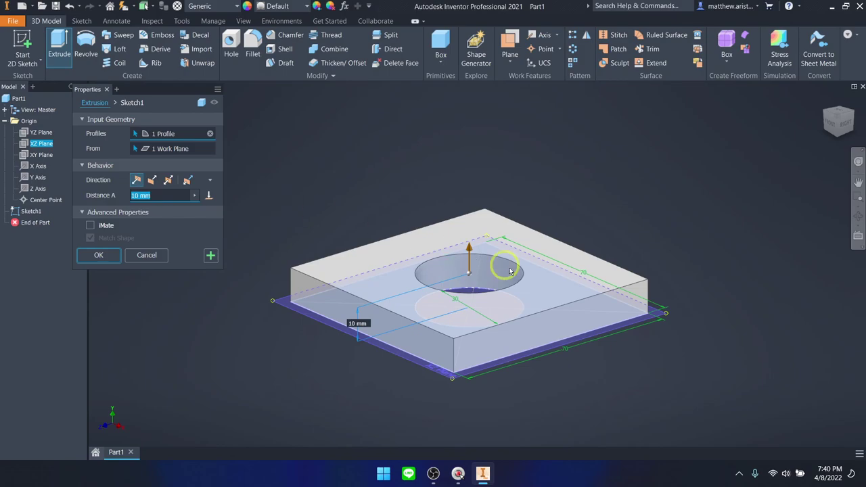
{"action": "key", "text": "Escape"}
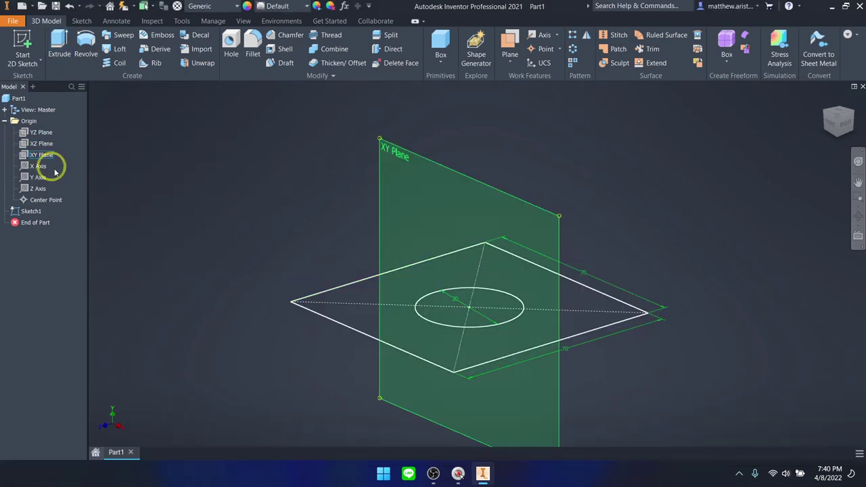
- Set up an extrusion of the square region around the circle, flip its direction, and set the distance to 70 mm
{"action": "key", "text": "e"}
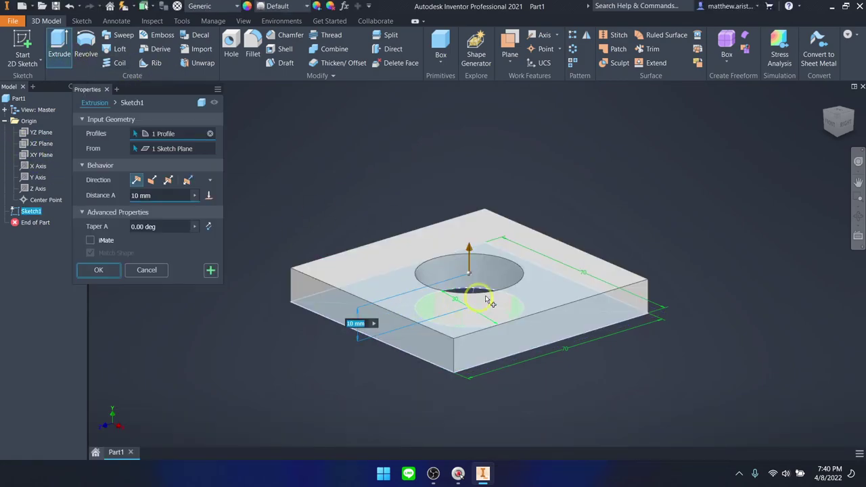
{"action": "left_click_drag", "start_coordinate": [468, 248], "coordinate": [474, 231]}
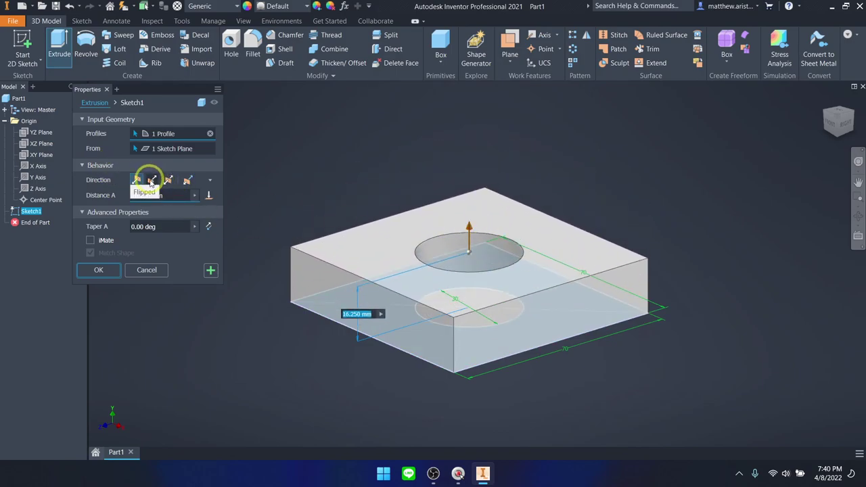
{"action": "left_click", "coordinate": [152, 180]}
{"action": "scroll", "coordinate": [440, 306], "scroll_direction": "down", "scroll_amount": 1}
{"action": "left_click_drag", "start_coordinate": [428, 289], "coordinate": [428, 339]}
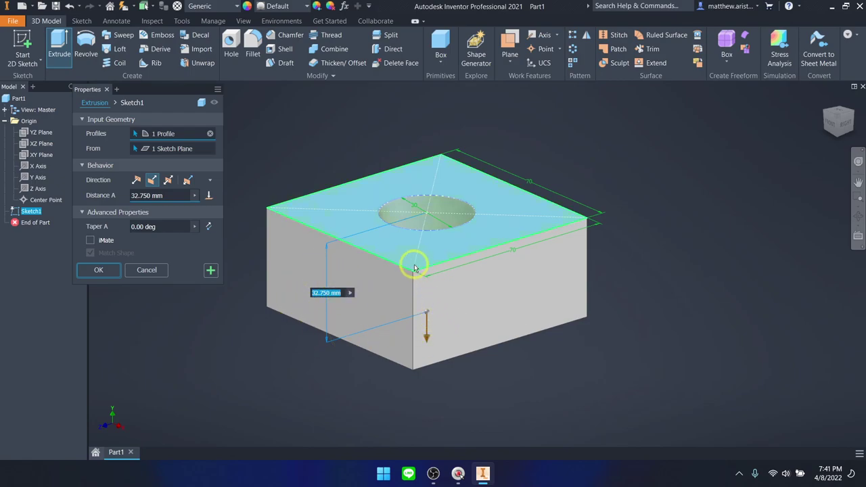
{"action": "type", "text": "70"}
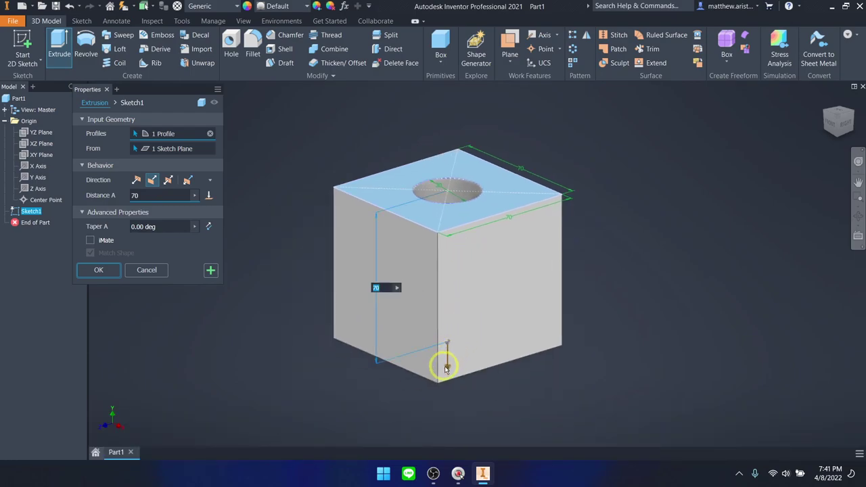
- Pull the extrusion above the sketch to about 16.75 mm, alternate between the default and flipped directions, and choose symmetric
{"action": "left_click_drag", "start_coordinate": [447, 369], "coordinate": [433, 186]}
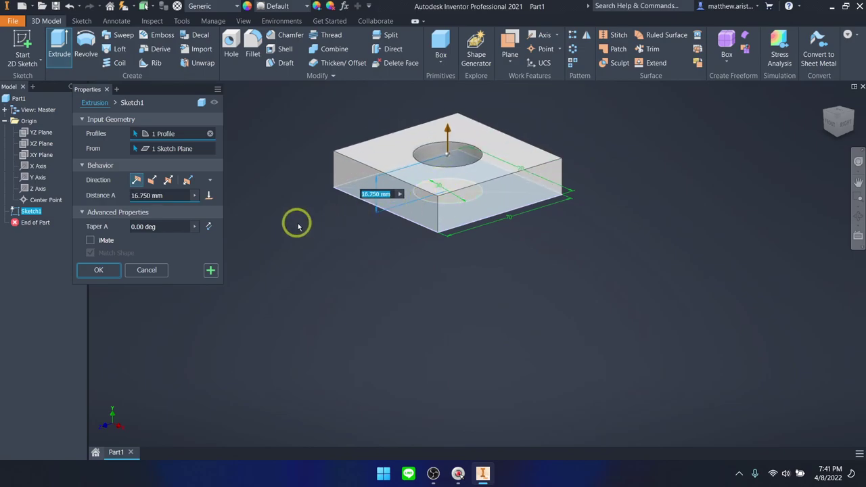
{"action": "scroll", "coordinate": [289, 245], "scroll_direction": "down", "scroll_amount": 2}
{"action": "left_click", "coordinate": [152, 180]}
{"action": "left_click", "coordinate": [136, 179]}
{"action": "left_click", "coordinate": [152, 180]}
{"action": "left_click", "coordinate": [168, 181]}
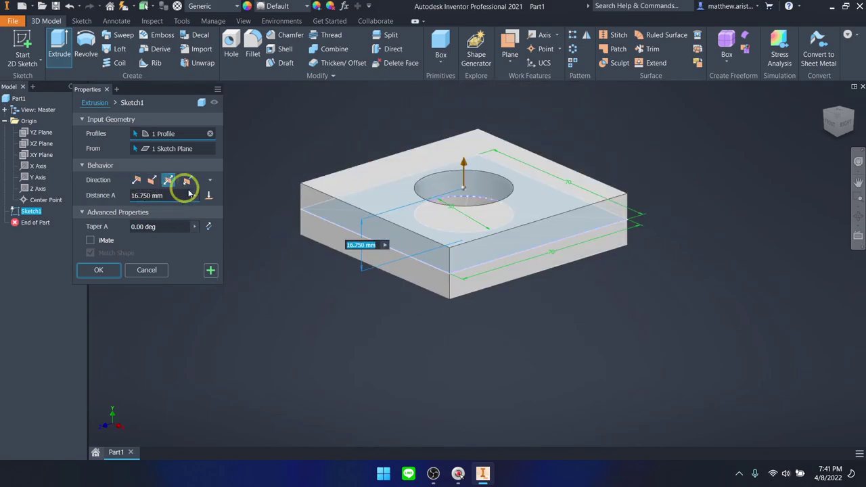
- Stretch the symmetric extrusion to about 44.75 mm, and set its total distance to 70 mm
{"action": "left_click_drag", "start_coordinate": [463, 164], "coordinate": [464, 113]}
{"action": "left_click", "coordinate": [370, 242]}
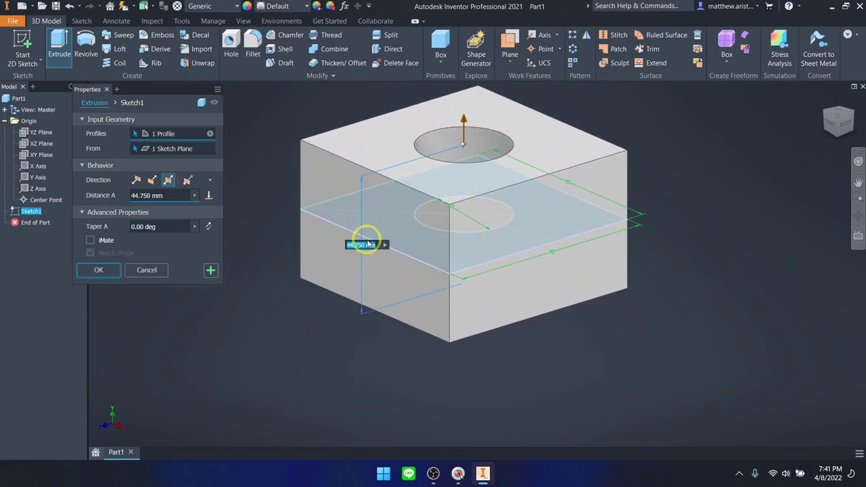
{"action": "type", "text": "70"}
{"action": "key", "text": "Return"}
{"action": "scroll", "coordinate": [447, 217], "scroll_direction": "up", "scroll_amount": 2}
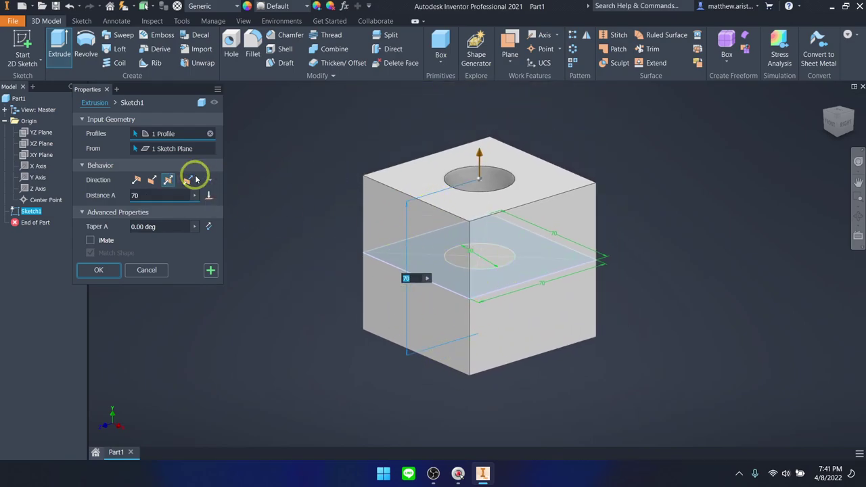
- Make the extrusion asymmetric, with Distance A at 20 mm and Distance B at 40 mm
{"action": "left_click", "coordinate": [187, 182]}
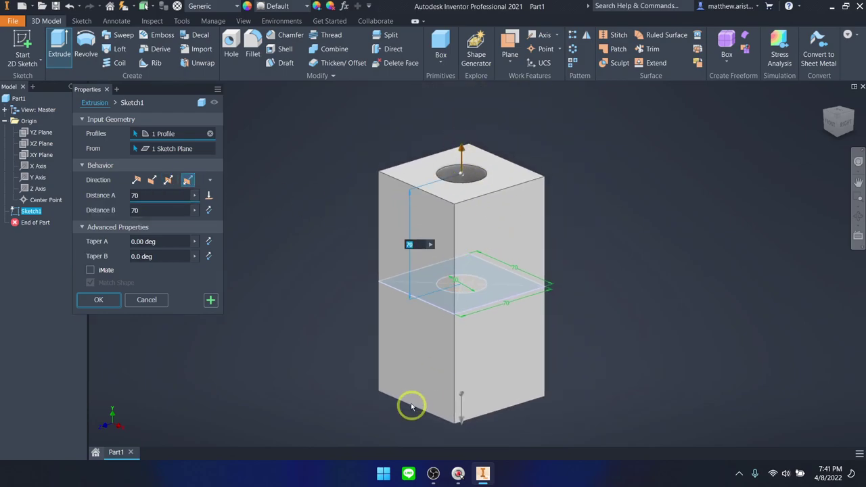
{"action": "mouse_move", "coordinate": [464, 152]}
{"action": "left_mouse_down"}
{"action": "mouse_move", "coordinate": [464, 194]}
{"action": "mouse_move", "coordinate": [464, 155]}
{"action": "left_mouse_up"}
{"action": "left_click", "coordinate": [464, 396]}
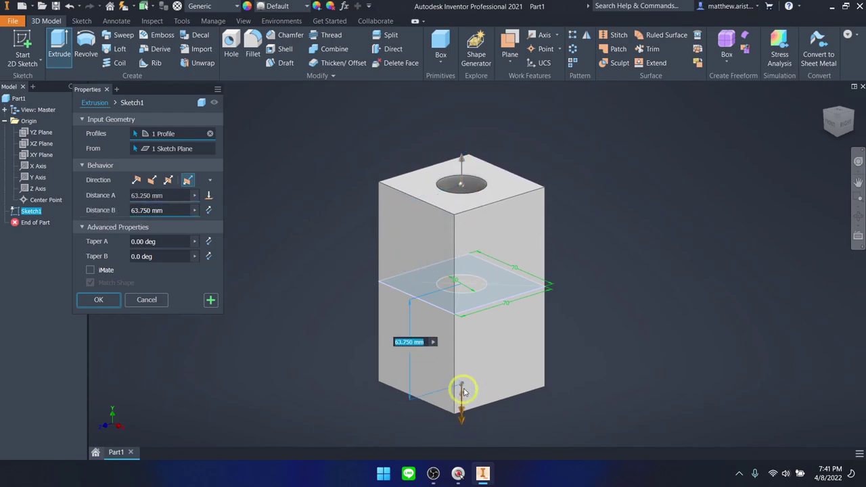
{"action": "type", "text": "39"}
{"action": "left_click", "coordinate": [169, 209]}
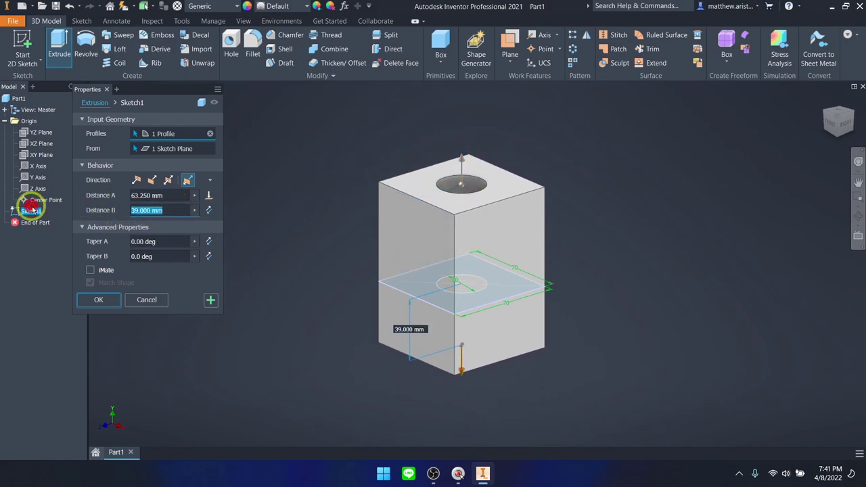
{"action": "type", "text": "40"}
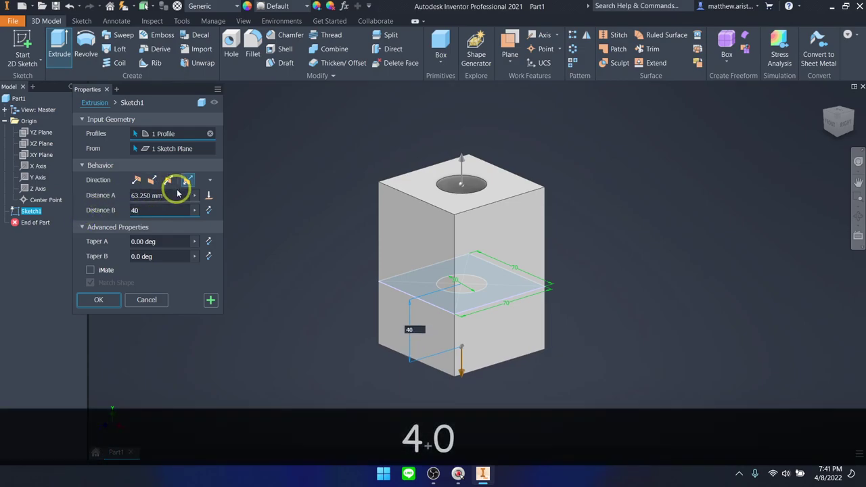
{"action": "left_click", "coordinate": [173, 195]}
{"action": "type", "text": "2"}
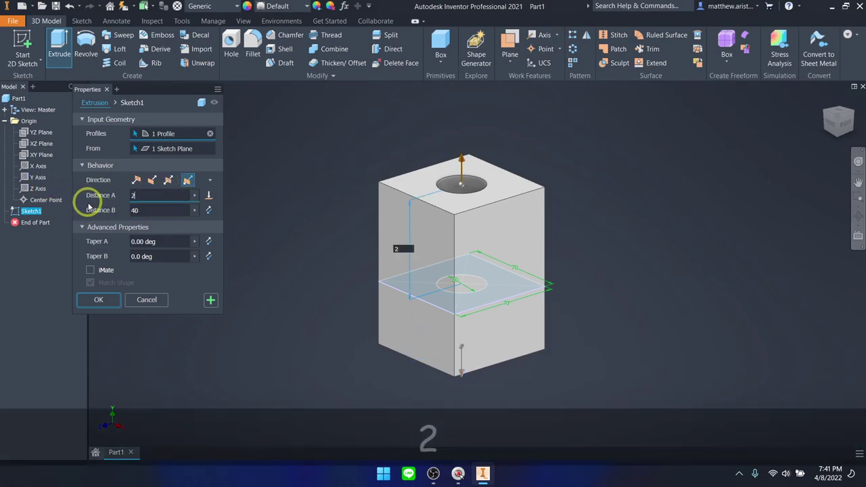
{"action": "type", "text": "0"}
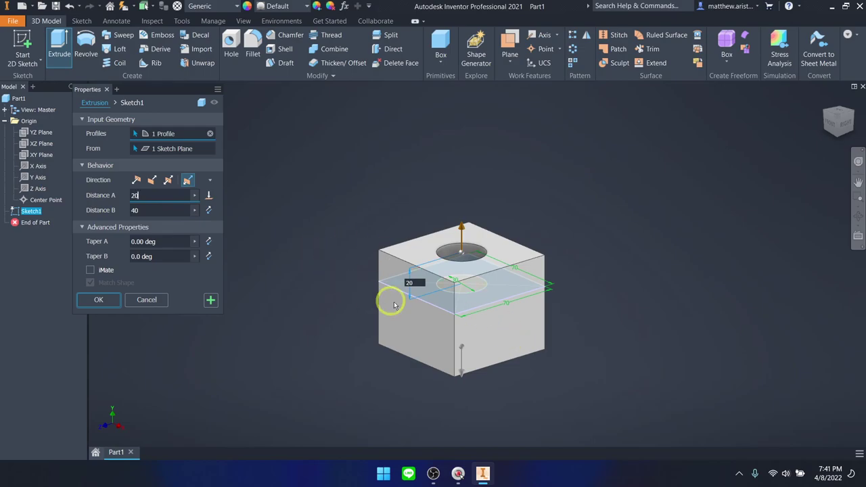
{"action": "scroll", "coordinate": [468, 310], "scroll_direction": "up", "scroll_amount": 2}
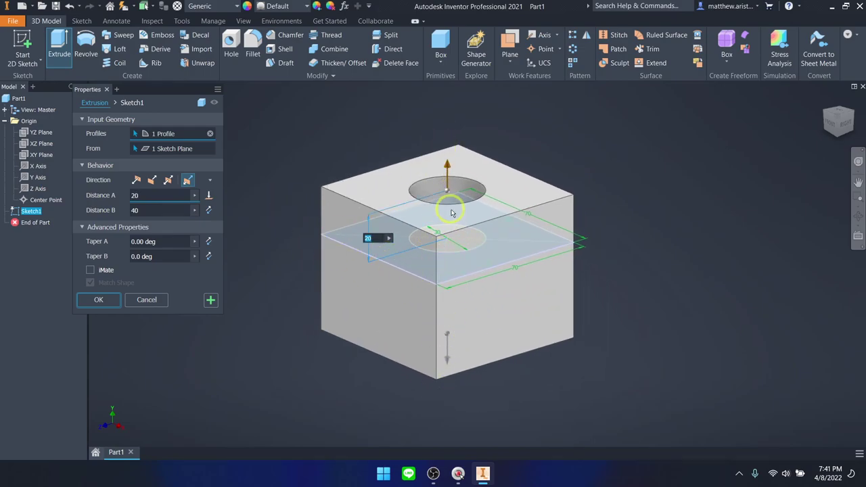
- Return the extrusion to the symmetric direction and set its distance to 70 mm
{"action": "left_click", "coordinate": [168, 180]}
{"action": "double_click", "coordinate": [143, 196]}
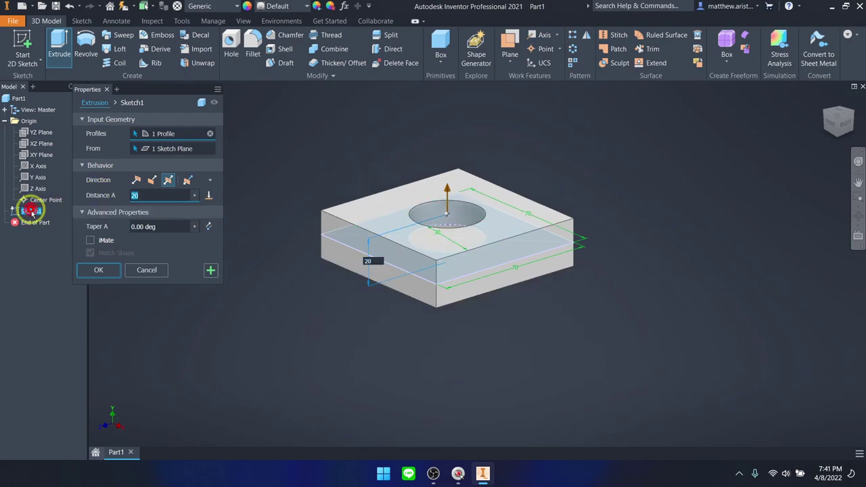
{"action": "type", "text": "70"}
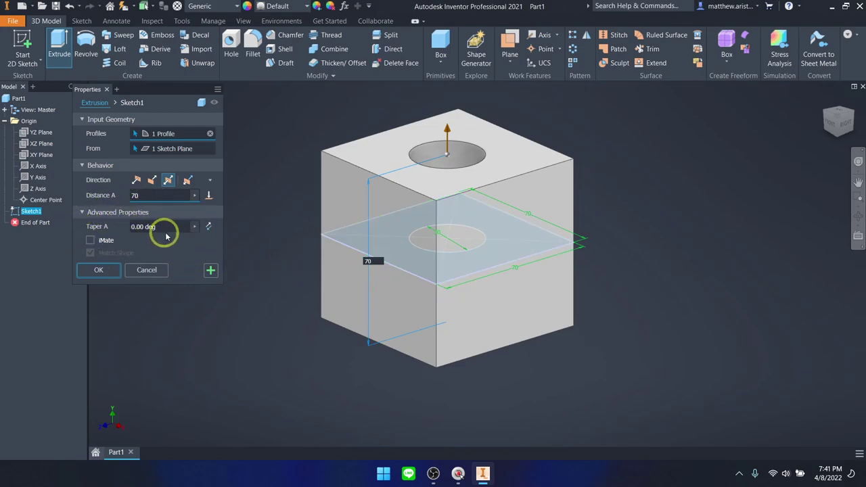
- Apply a 20 degree taper to the extrusion and view the preview from the right side
{"action": "left_click_drag", "start_coordinate": [166, 226], "coordinate": [101, 233]}
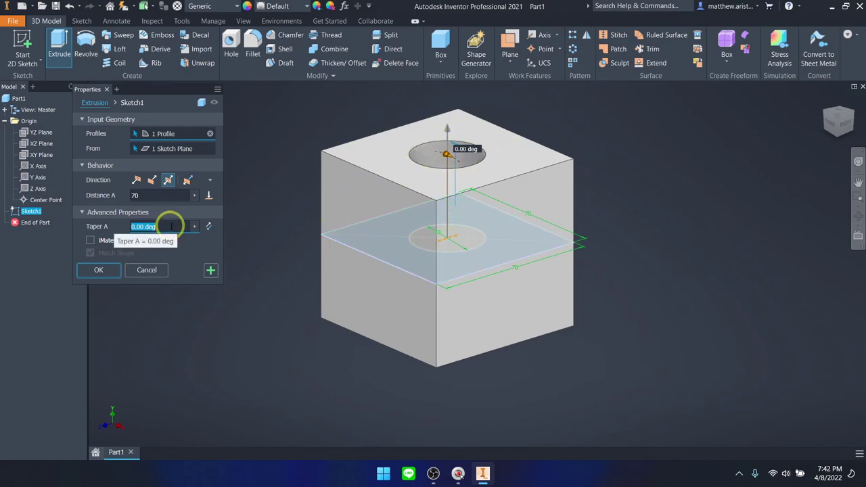
{"action": "type", "text": "20"}
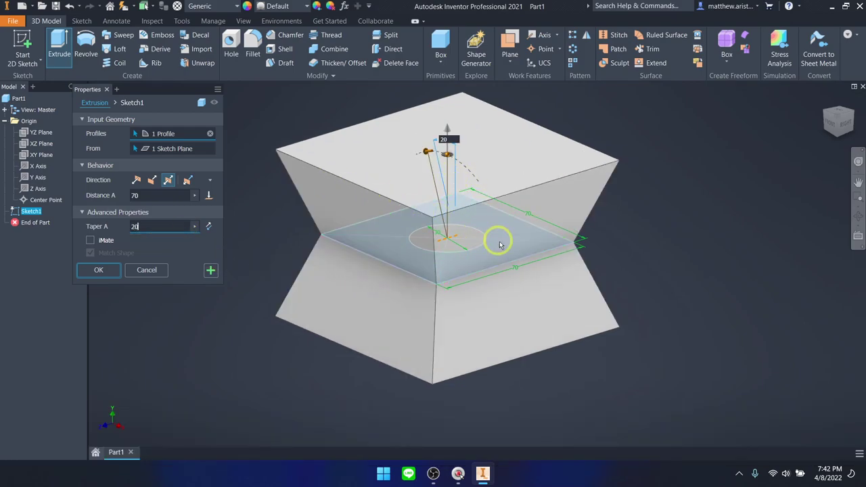
{"action": "middle_click_drag", "start_coordinate": [497, 239], "coordinate": [460, 234], "text": "shift"}
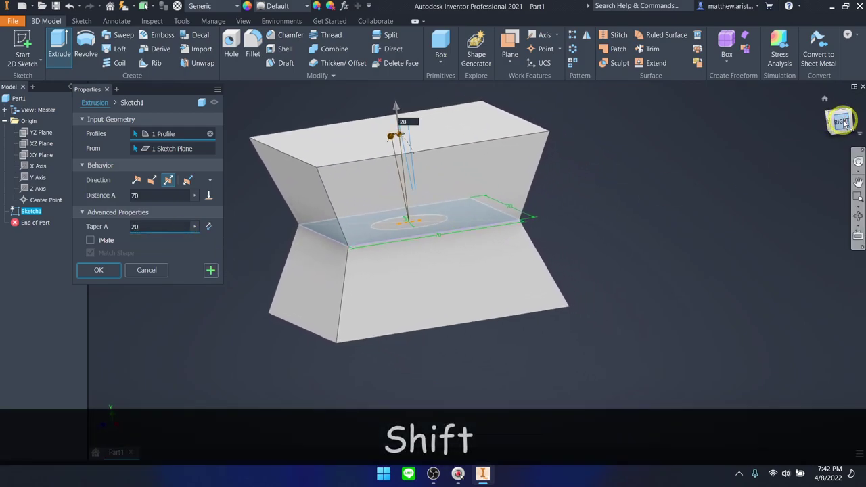
{"action": "left_click", "coordinate": [843, 122]}
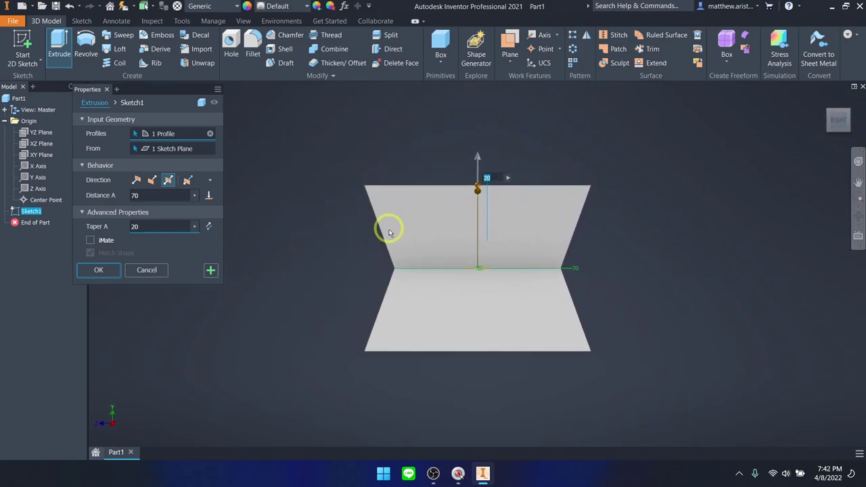
- Increase the extrusion's taper to 60 degrees and inspect the flared preview from other angles
{"action": "double_click", "coordinate": [153, 227]}
{"action": "type", "text": "60"}
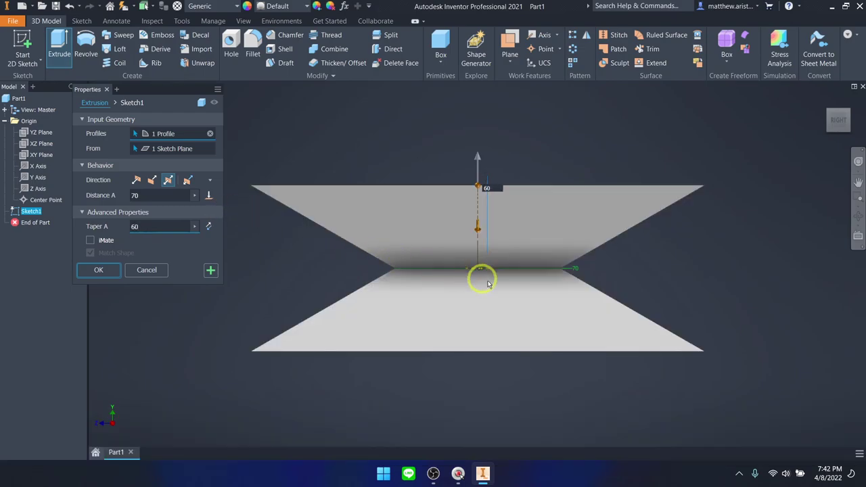
{"action": "middle_click_drag", "start_coordinate": [483, 290], "coordinate": [515, 295], "text": "shift"}
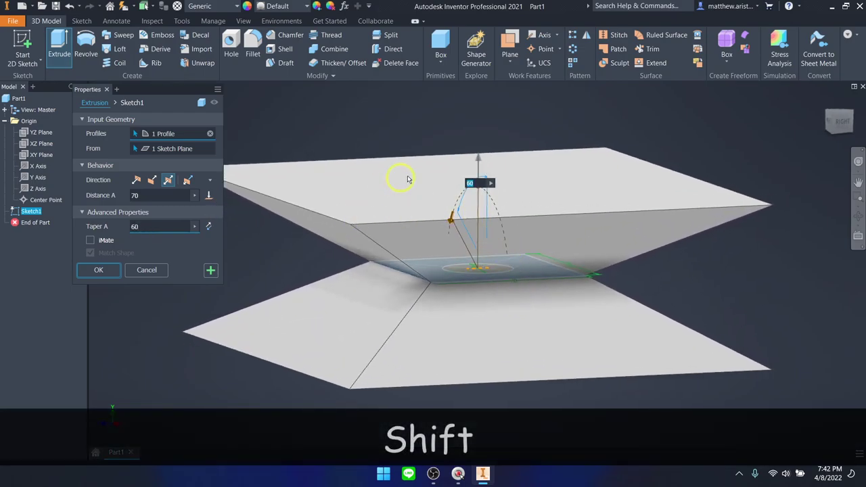
{"action": "middle_click_drag", "start_coordinate": [521, 237], "coordinate": [573, 248], "text": "shift"}
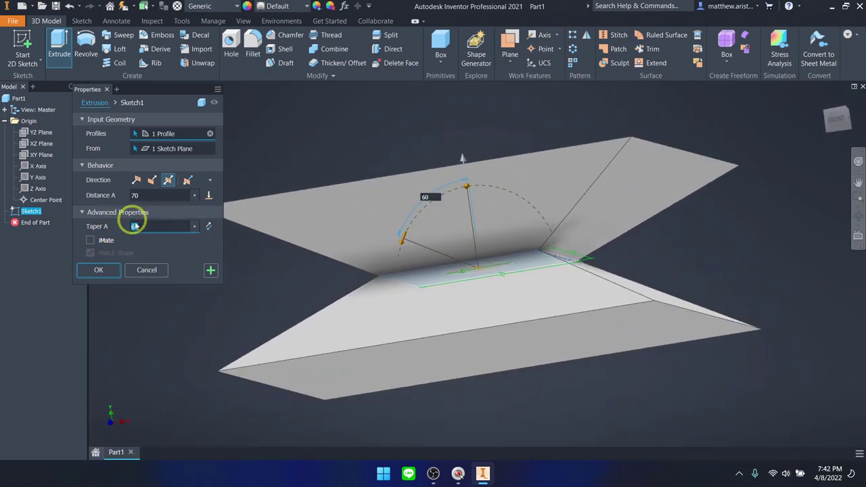
- Set the taper to 0 degrees and complete the symmetric 70 mm extrusion of the square with its circular hole
{"action": "type", "text": "0"}
{"action": "middle_click_drag", "start_coordinate": [413, 282], "coordinate": [562, 305], "text": "shift"}
{"action": "scroll", "coordinate": [562, 305], "scroll_direction": "up", "scroll_amount": 3}
{"action": "left_click", "coordinate": [99, 270]}
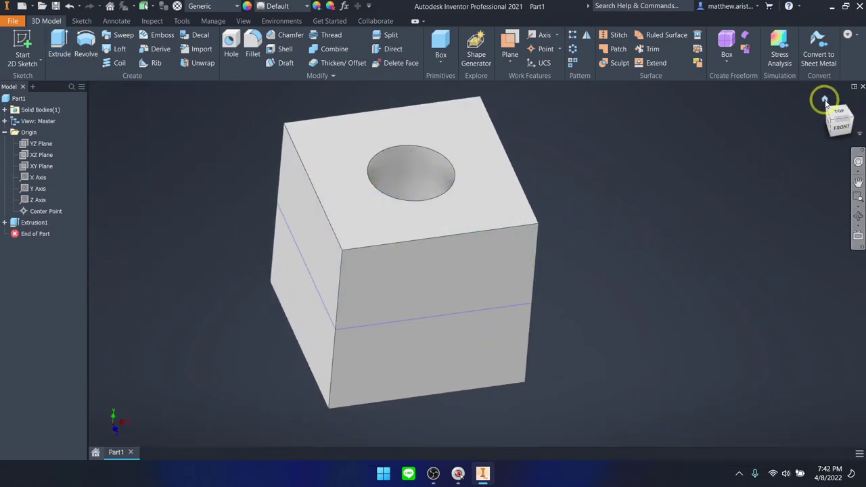
- Examine the extruded cube and its central hole from different angles, positions and zoom levels, returning to the home view
{"action": "left_click", "coordinate": [827, 95]}
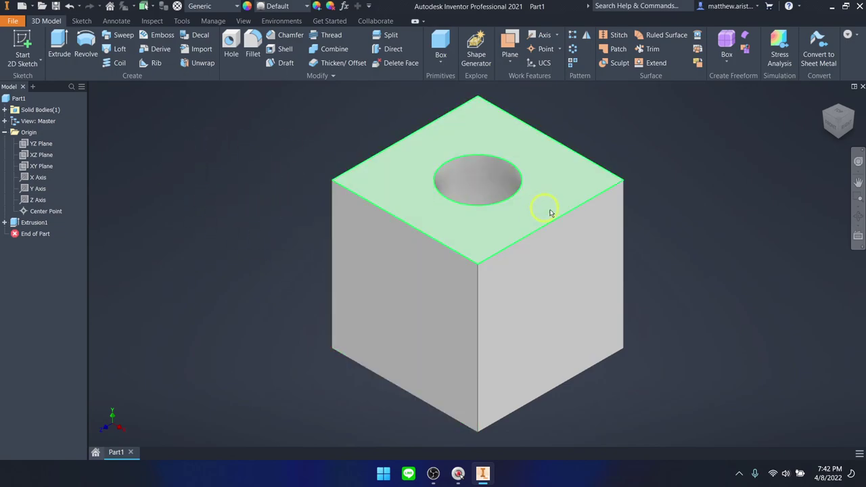
{"action": "middle_click_drag", "start_coordinate": [344, 240], "coordinate": [173, 246]}
{"action": "middle_click_drag", "start_coordinate": [350, 261], "coordinate": [514, 264]}
{"action": "middle_click_drag", "start_coordinate": [199, 252], "coordinate": [476, 315]}
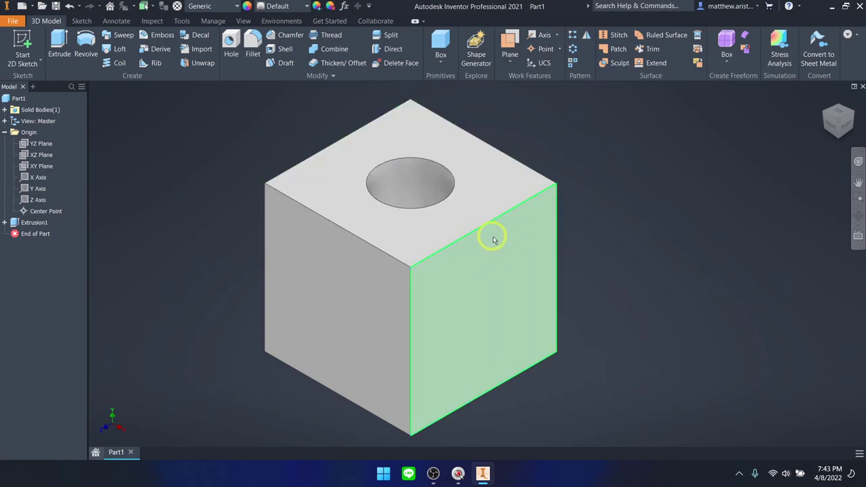
{"action": "middle_click_drag", "start_coordinate": [453, 265], "coordinate": [354, 188], "text": "shift"}
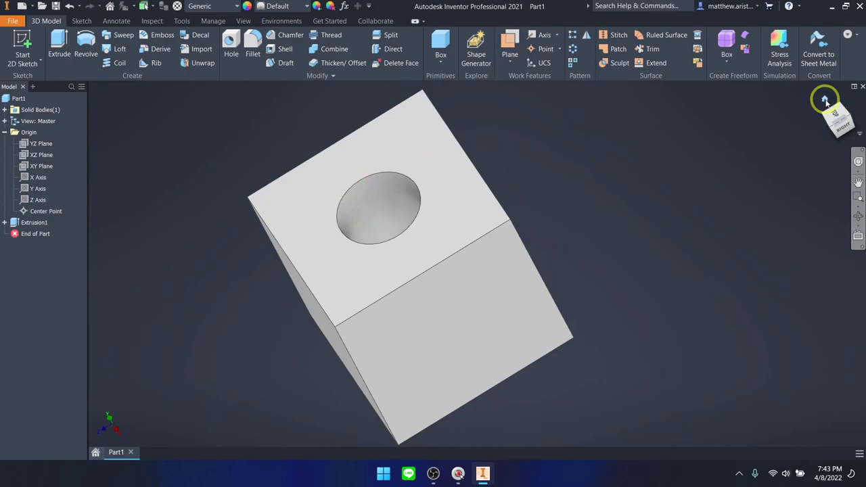
{"action": "left_click", "coordinate": [826, 102]}
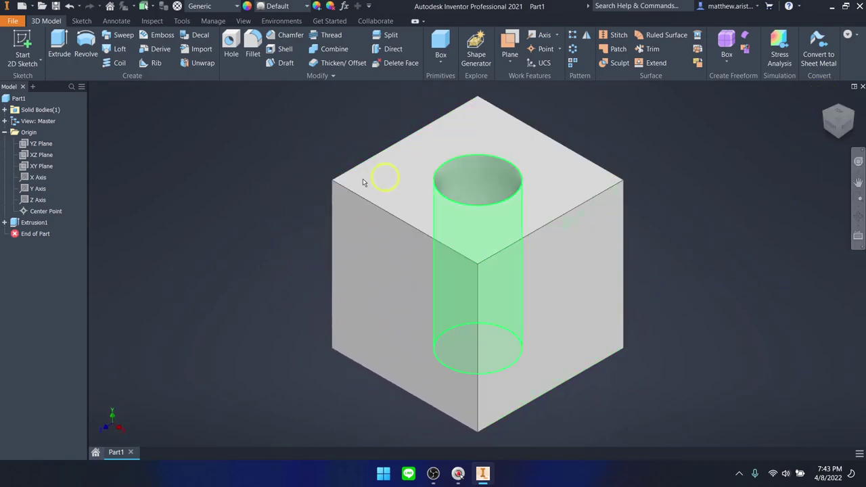
{"action": "scroll", "coordinate": [615, 310], "scroll_direction": "down", "scroll_amount": 5, "text": "shift"}
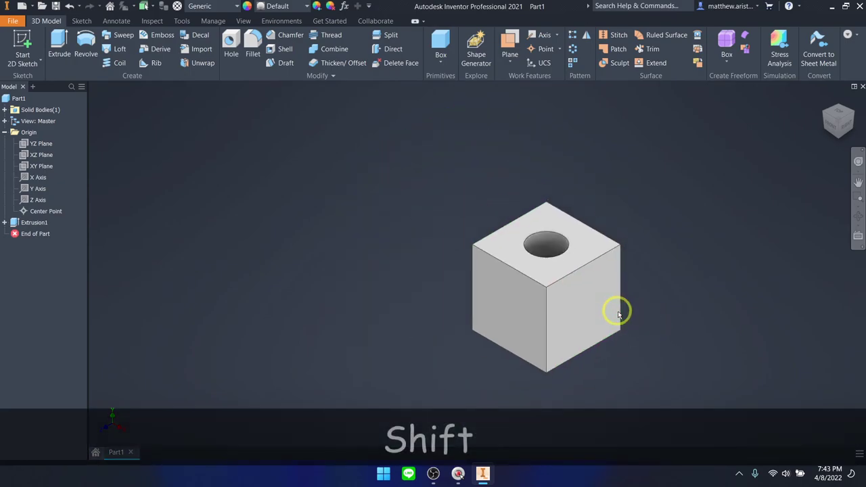
{"action": "scroll", "coordinate": [632, 313], "scroll_direction": "down", "scroll_amount": 3}
{"action": "middle_click_drag", "start_coordinate": [420, 275], "coordinate": [669, 260]}
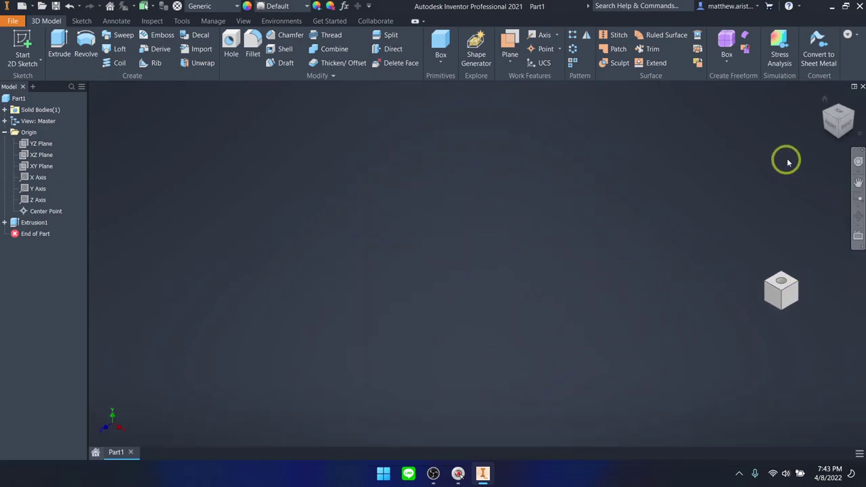
{"action": "left_click", "coordinate": [826, 100]}
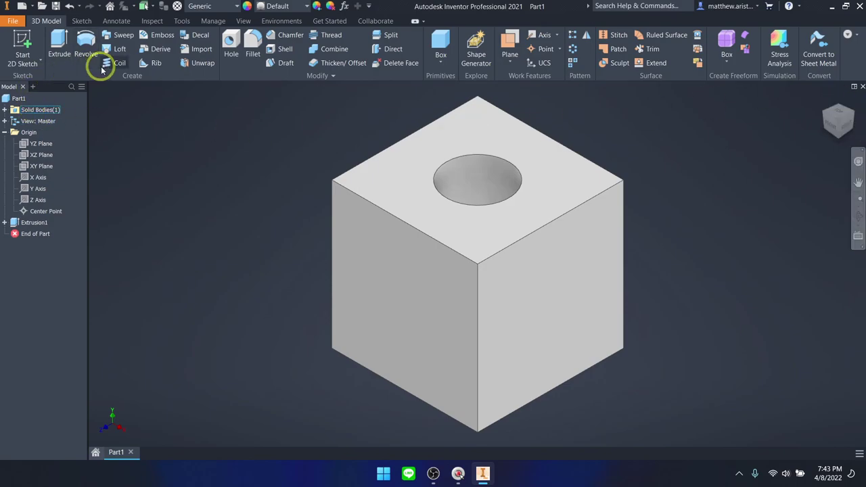
{"action": "left_click", "coordinate": [464, 223]}
{"action": "left_click", "coordinate": [509, 363]}
{"action": "left_click", "coordinate": [383, 349]}
{"action": "left_click", "coordinate": [723, 285]}
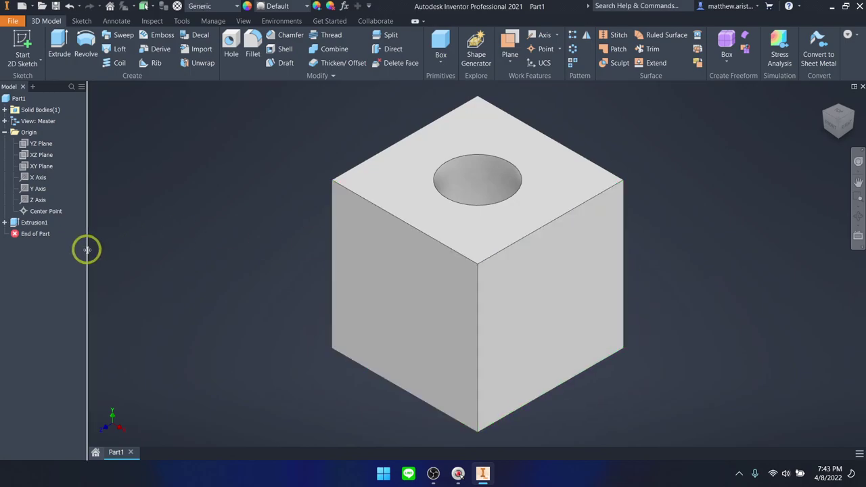
- Narrow the model browser slightly, and undo the extrusion and the sketch exit to resume editing the sketch
{"action": "left_click_drag", "start_coordinate": [86, 248], "coordinate": [72, 259]}
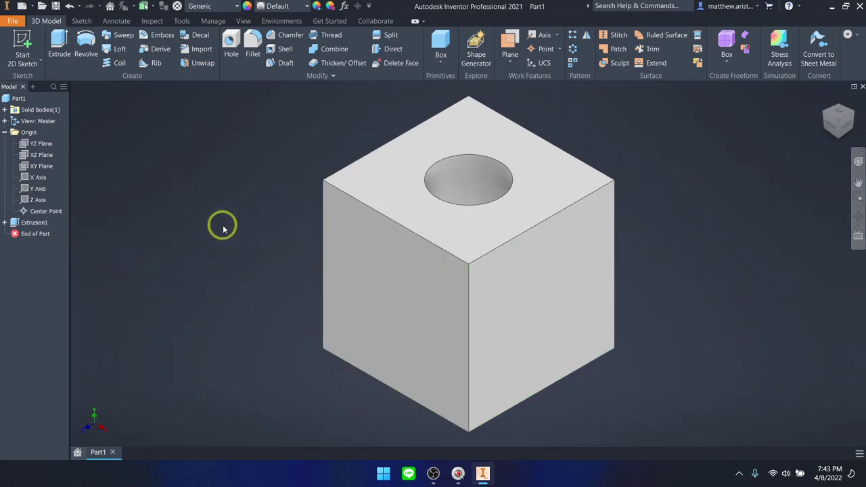
{"action": "key", "text": "ctrl+z"}
{"action": "key", "text": "ctrl+z"}
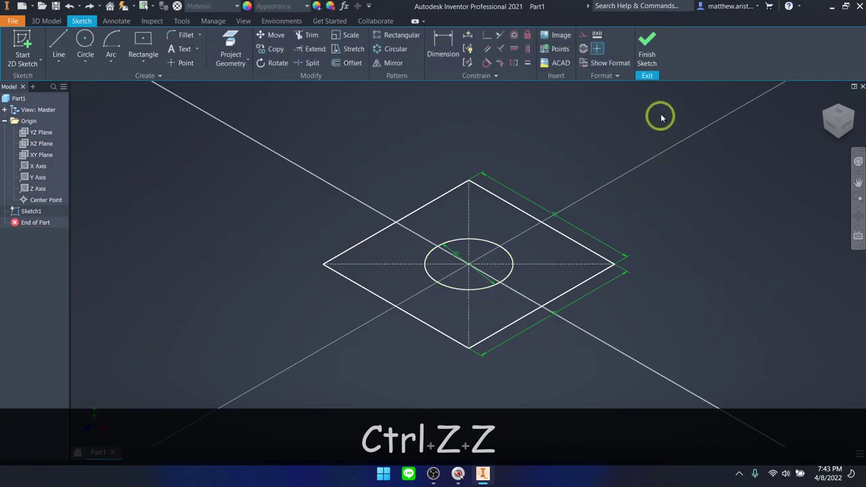
{"action": "key", "text": "ctrl+shift+z"}
{"action": "key", "text": "ctrl+shift+z"}
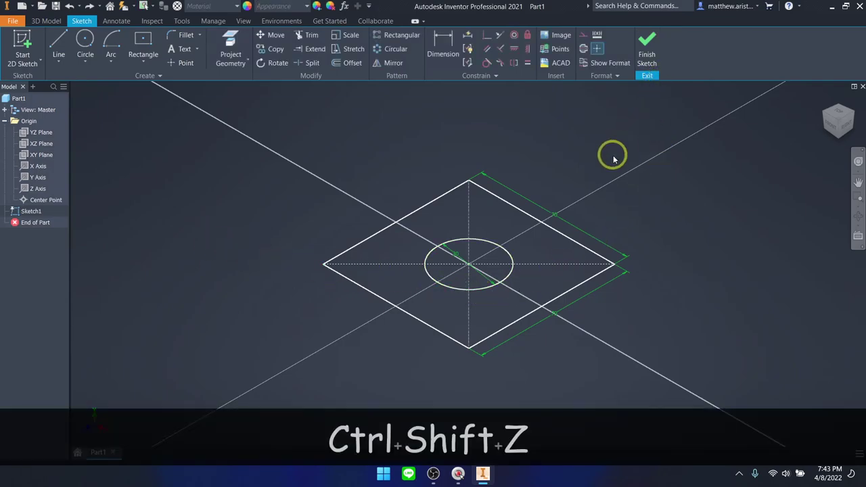
{"action": "left_click", "coordinate": [646, 62]}
{"action": "key", "text": "ctrl+shift+z"}
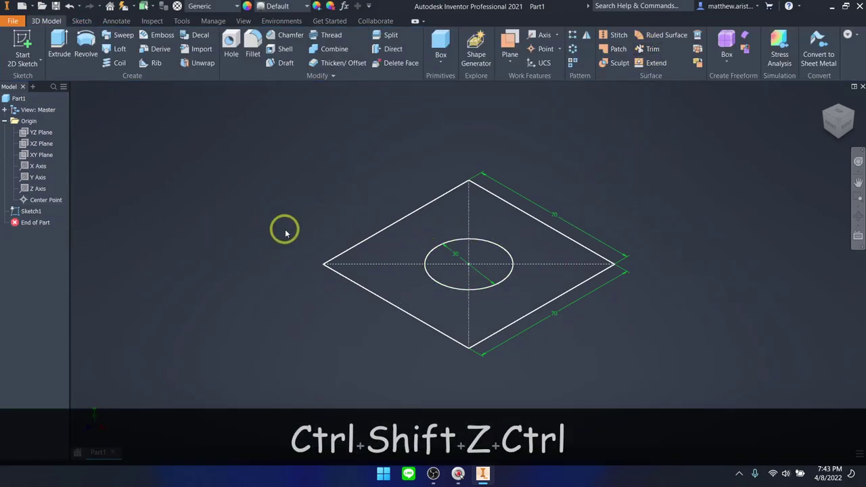
{"action": "left_click", "coordinate": [71, 7]}
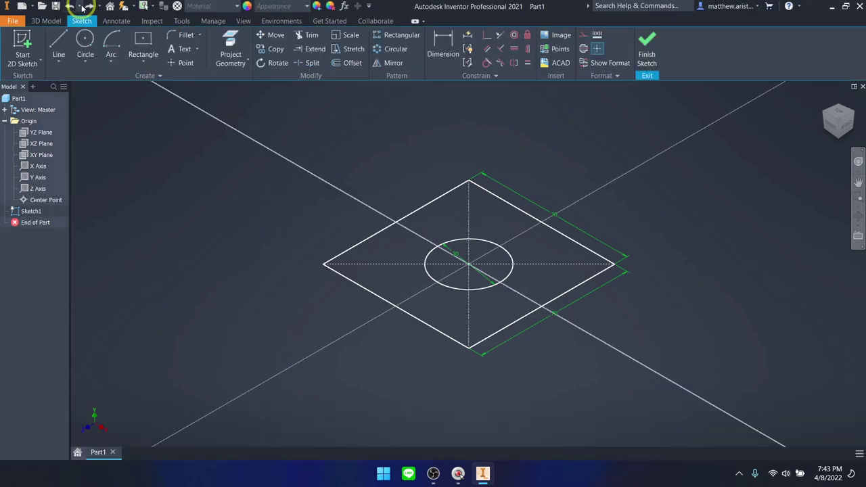
- Finish the sketch and extrude the square around its circular hole symmetrically by 70 mm
{"action": "left_click", "coordinate": [648, 48]}
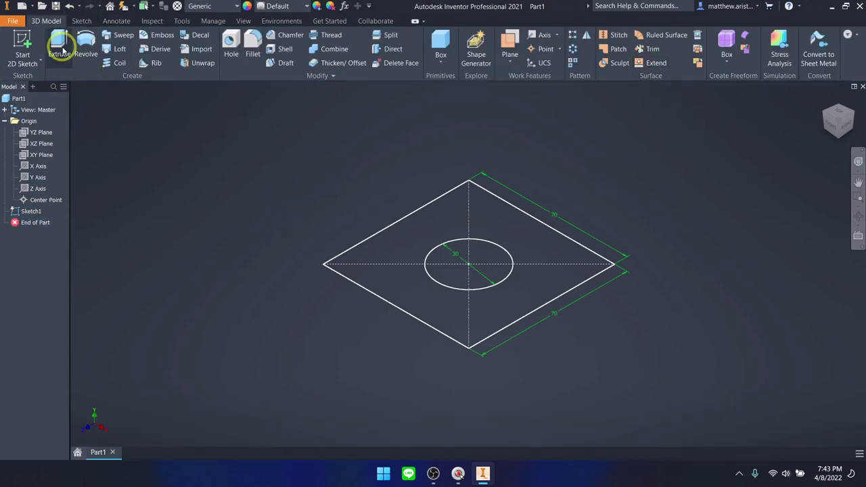
{"action": "key", "text": "e"}
{"action": "left_click", "coordinate": [451, 219]}
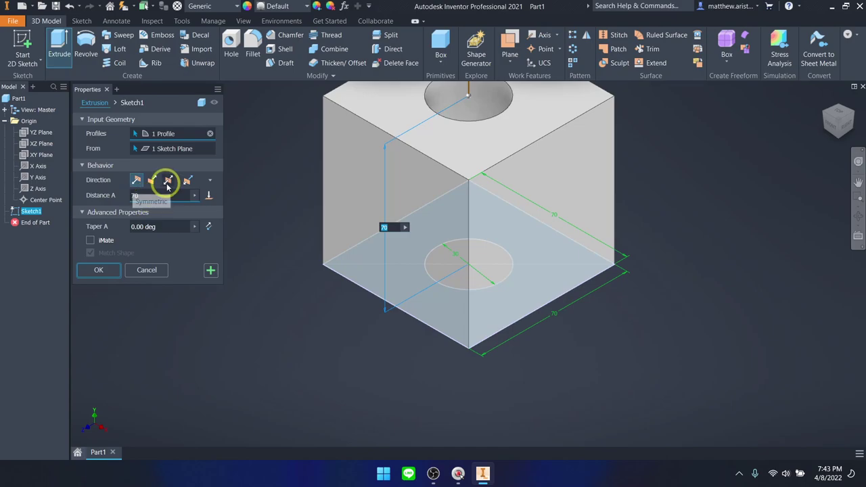
{"action": "left_click", "coordinate": [168, 180]}
{"action": "left_click", "coordinate": [99, 271]}
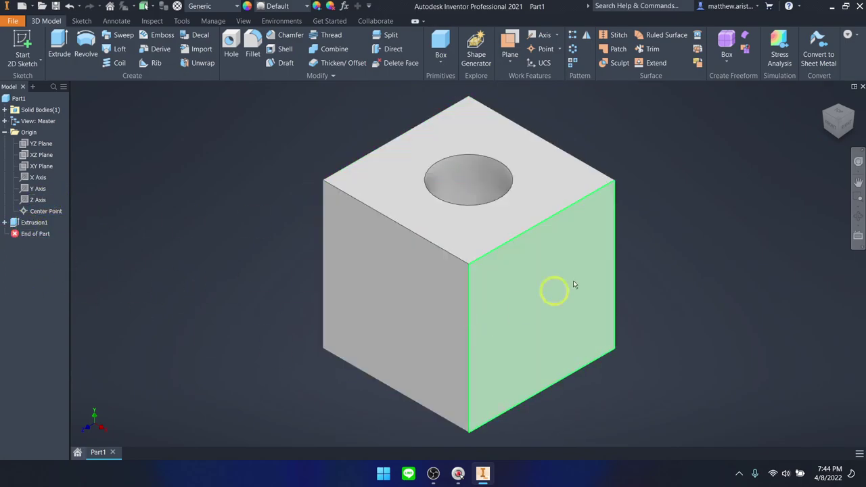
- Collapse the origin geometry in the model tree and reopen the extrusion's sketch for editing
{"action": "left_click", "coordinate": [6, 133]}
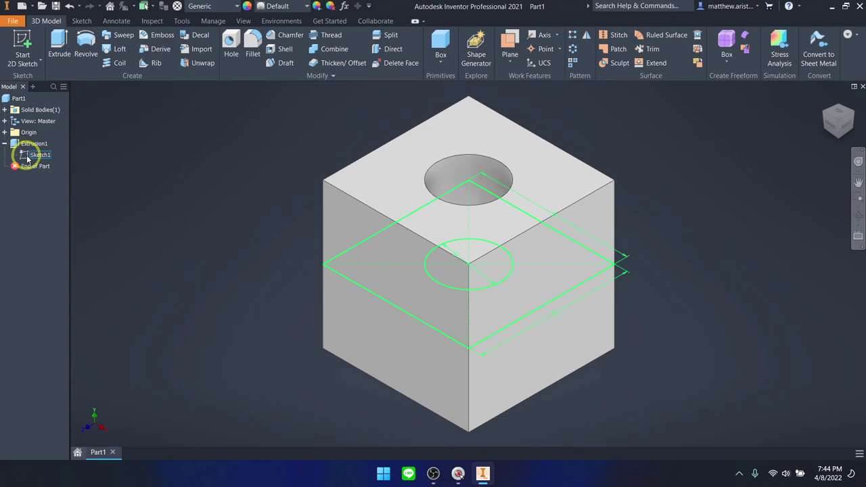
{"action": "double_click", "coordinate": [27, 155]}
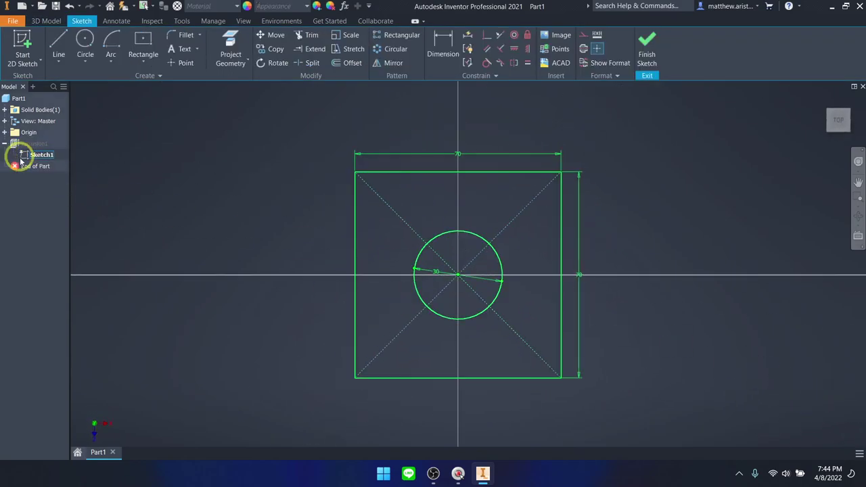
{"action": "left_click", "coordinate": [40, 156]}
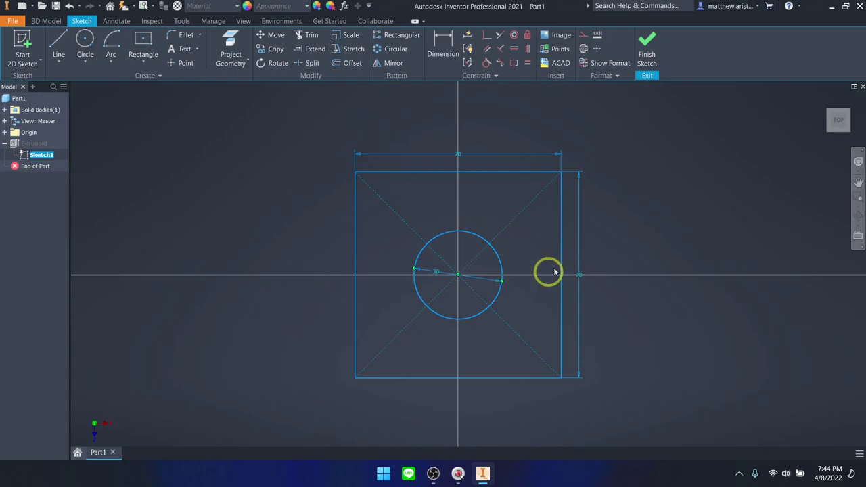
- Set the square's width and height to 80 mm each and finish the sketch
{"action": "double_click", "coordinate": [459, 155]}
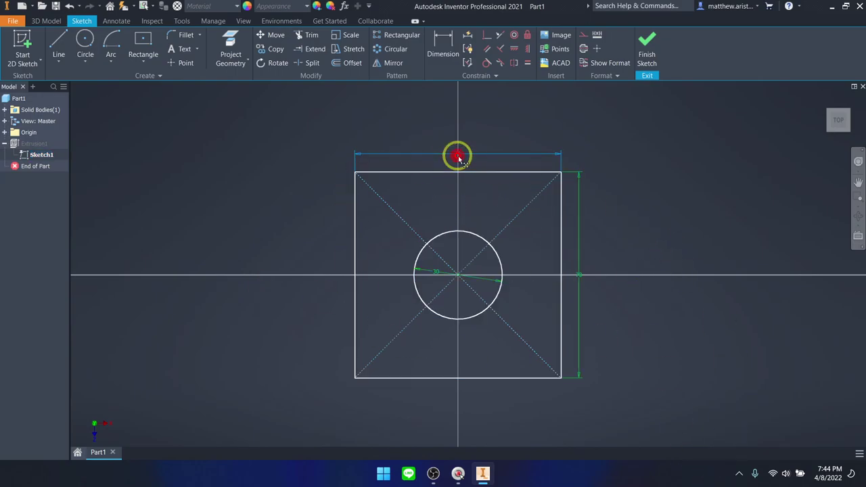
{"action": "type", "text": "80"}
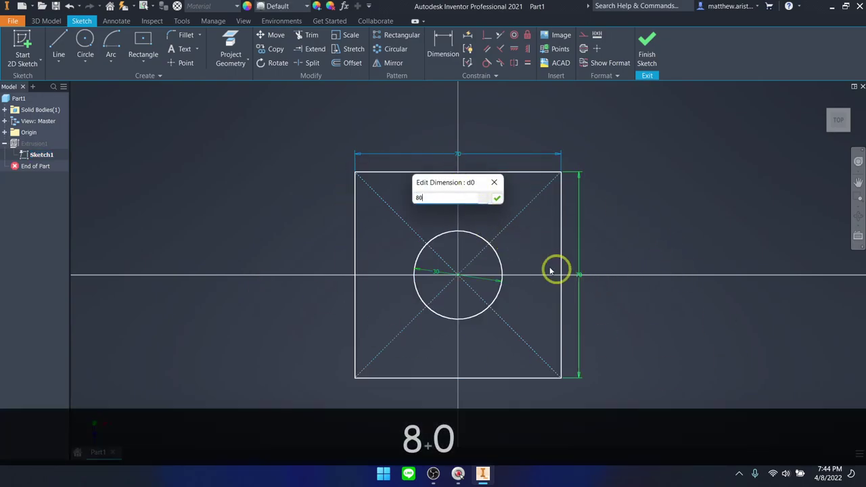
{"action": "left_click", "coordinate": [496, 197]}
{"action": "left_click", "coordinate": [597, 281]}
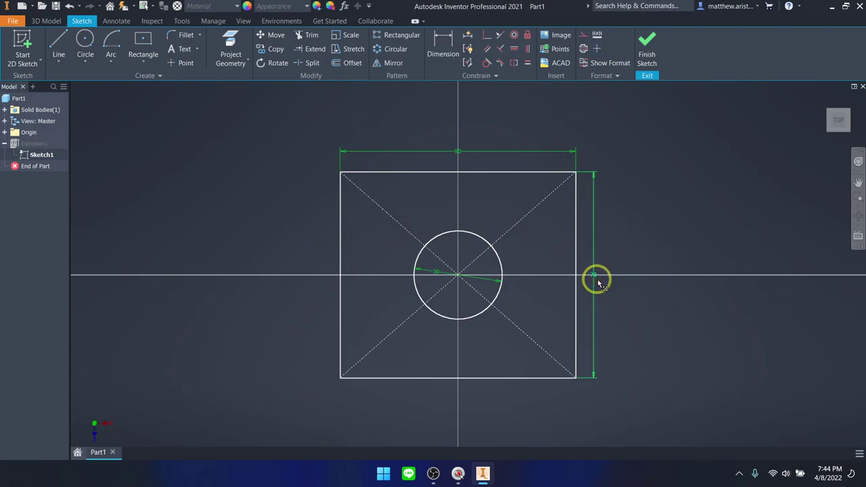
{"action": "double_click", "coordinate": [598, 283]}
{"action": "type", "text": "80"}
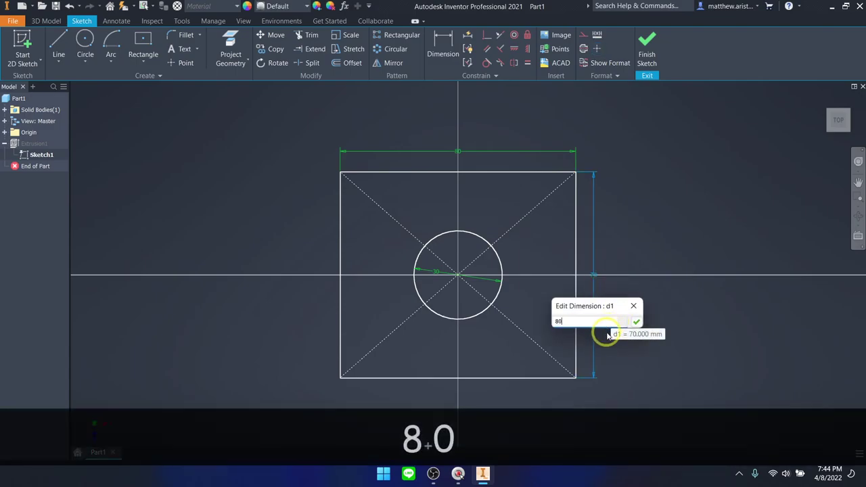
{"action": "key", "text": "Return"}
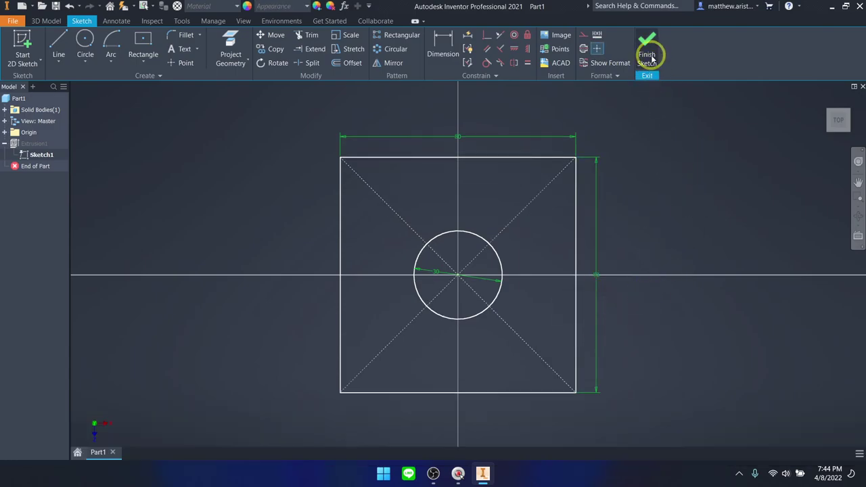
{"action": "left_click", "coordinate": [650, 58]}
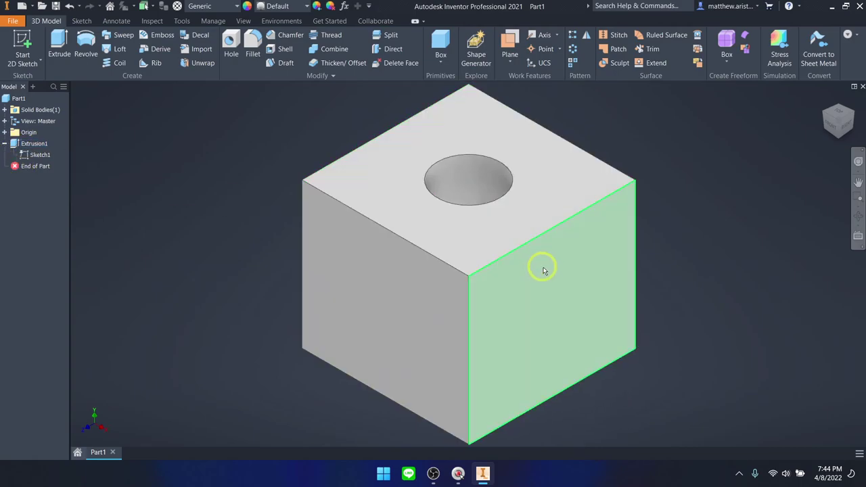
- Edit the block's extrusion and set its symmetric distance to 80 mm
{"action": "scroll", "coordinate": [555, 291], "scroll_direction": "down", "scroll_amount": 3}
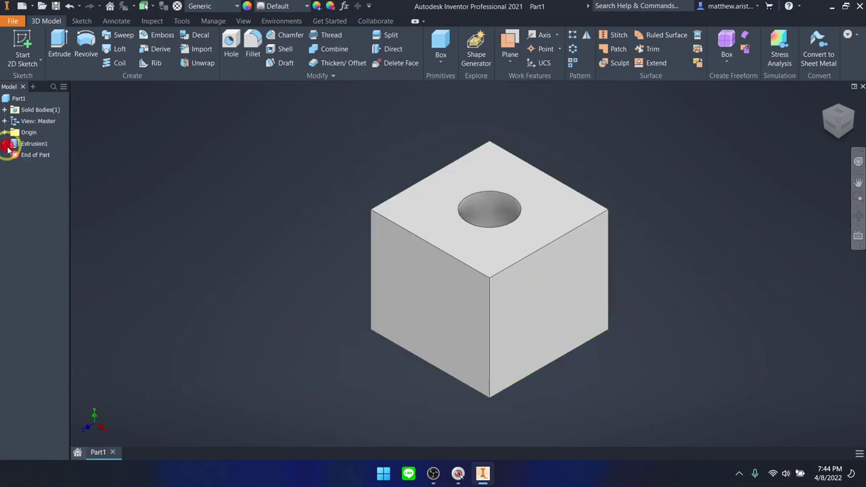
{"action": "double_click", "coordinate": [16, 144]}
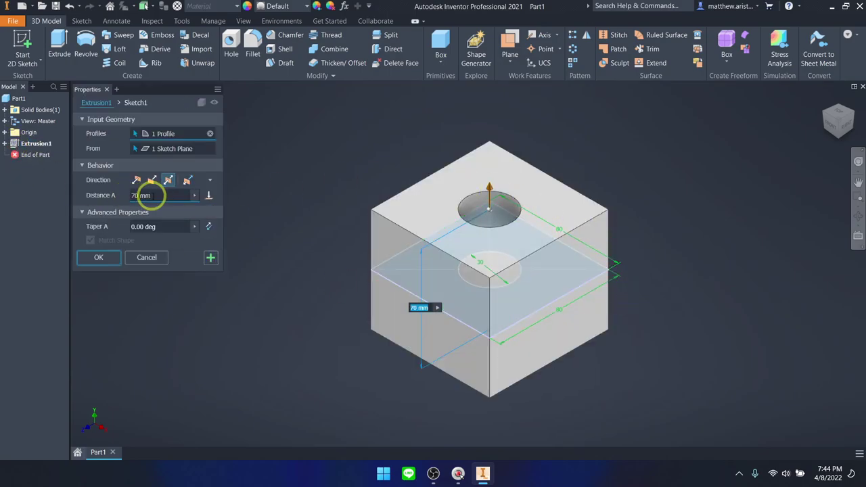
{"action": "left_click", "coordinate": [157, 196]}
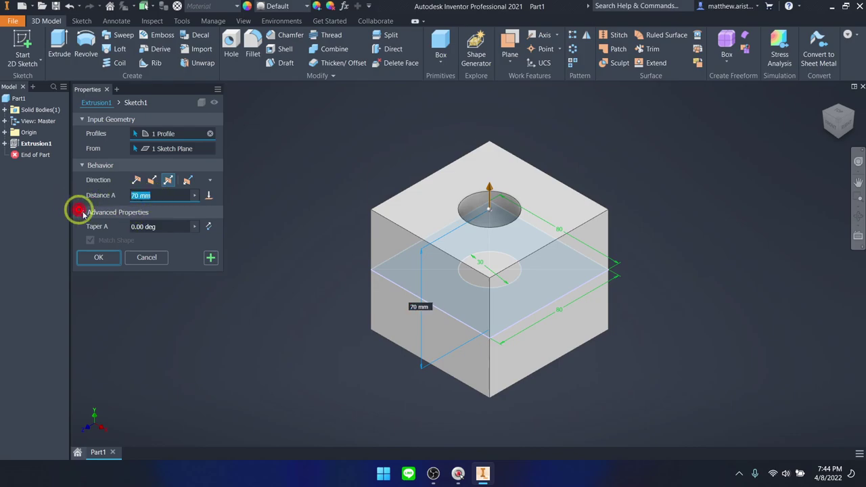
{"action": "type", "text": "80"}
{"action": "left_click", "coordinate": [97, 256]}
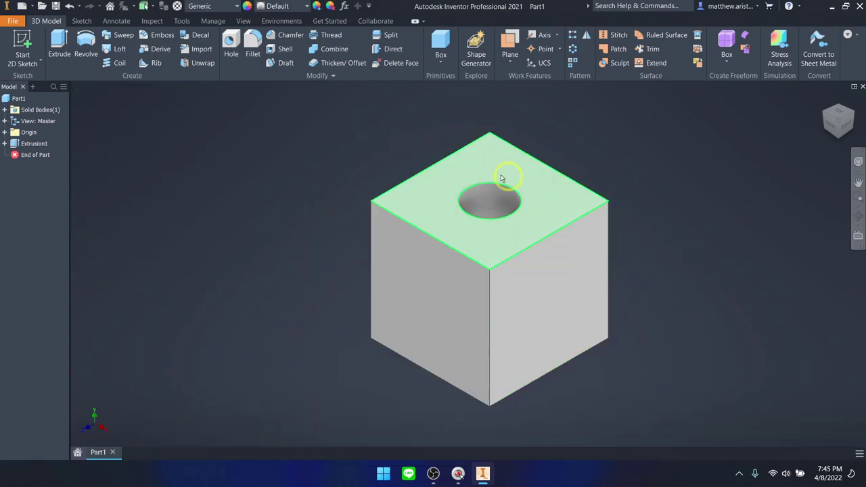
{"action": "left_click_drag", "start_coordinate": [243, 132], "coordinate": [690, 417]}
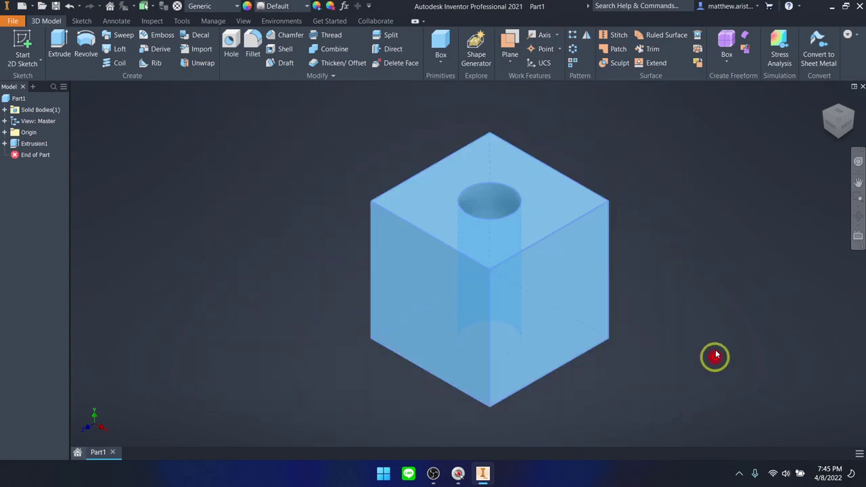
{"action": "left_click", "coordinate": [323, 161]}
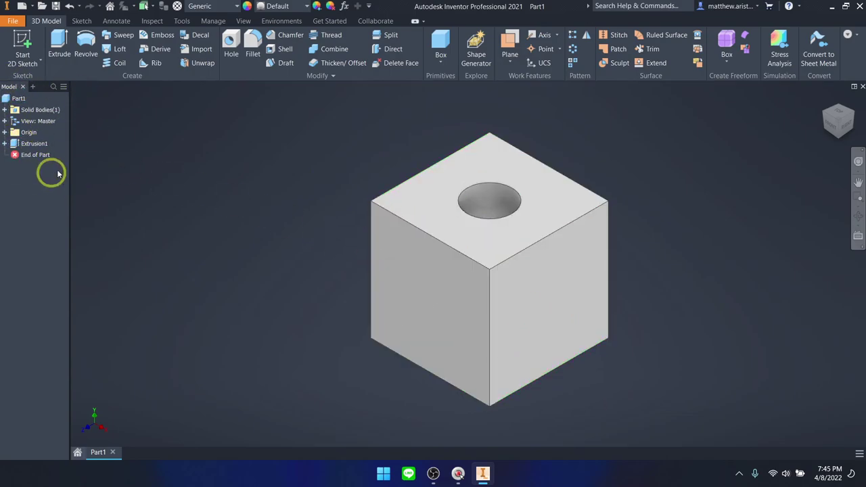
{"action": "left_click", "coordinate": [434, 474]}
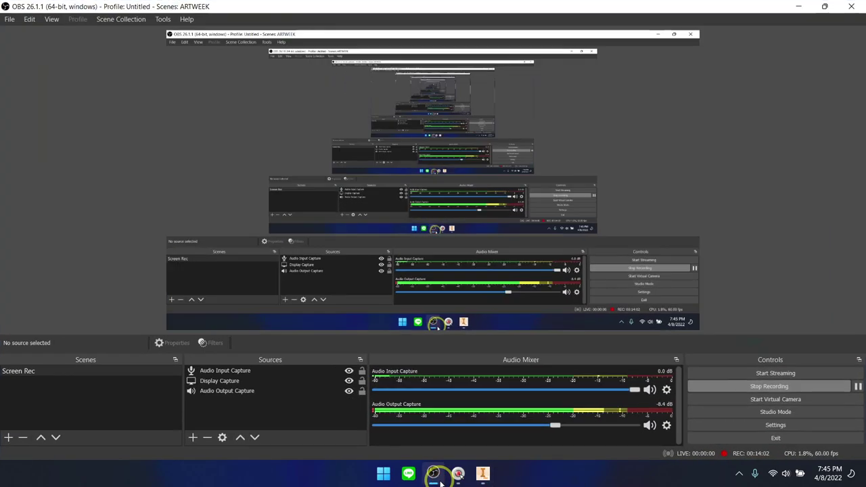
{"action": "left_click", "coordinate": [434, 474]}
{"action": "left_click", "coordinate": [312, 317]}
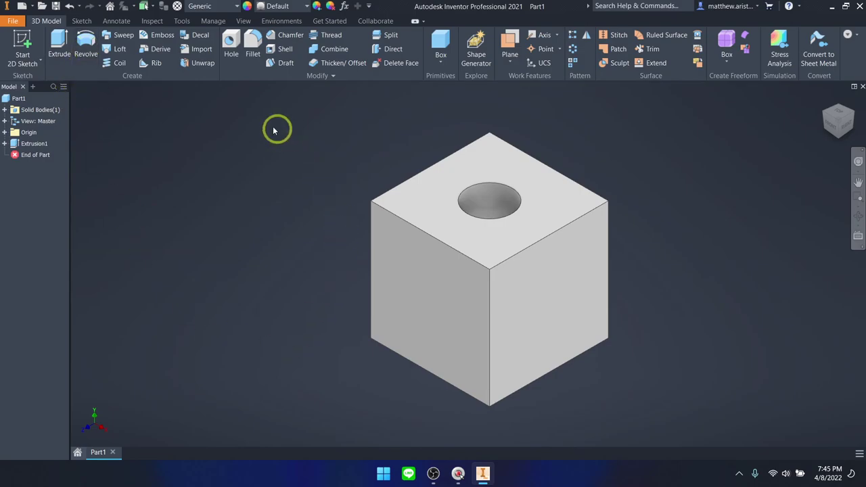
- Delete the cube's extrusion while keeping its consumed sketch
{"action": "left_click", "coordinate": [11, 146]}
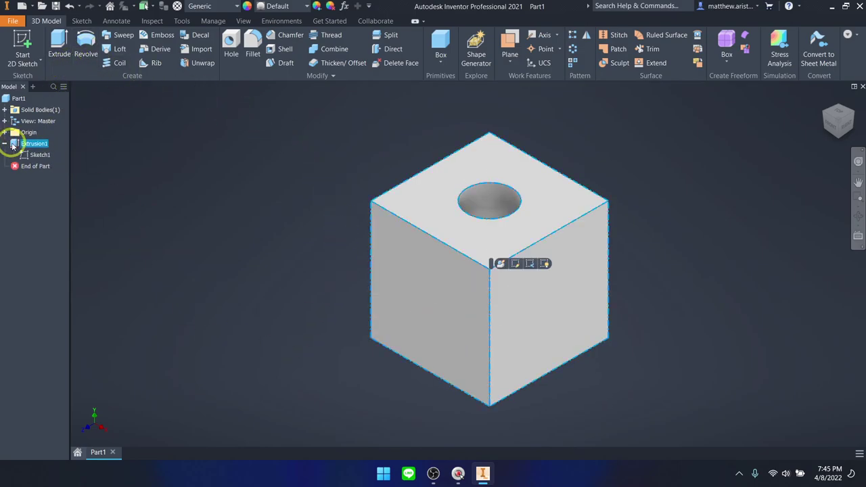
{"action": "key", "text": "Delete"}
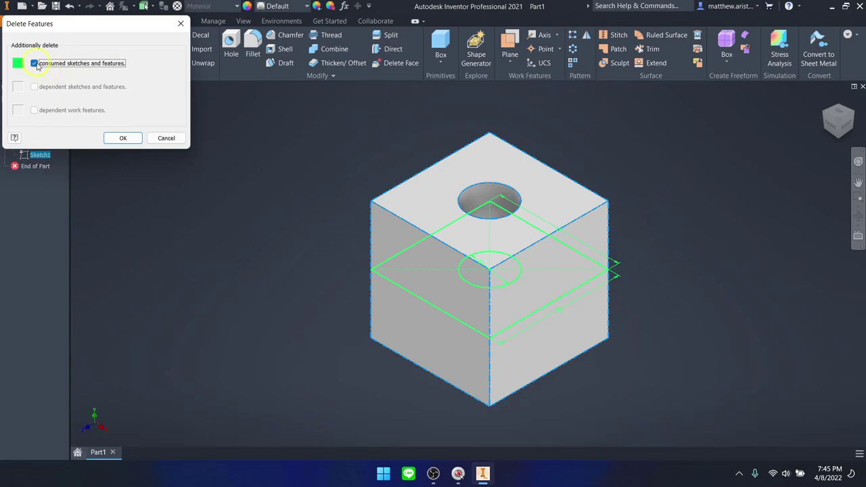
{"action": "left_click", "coordinate": [124, 139]}
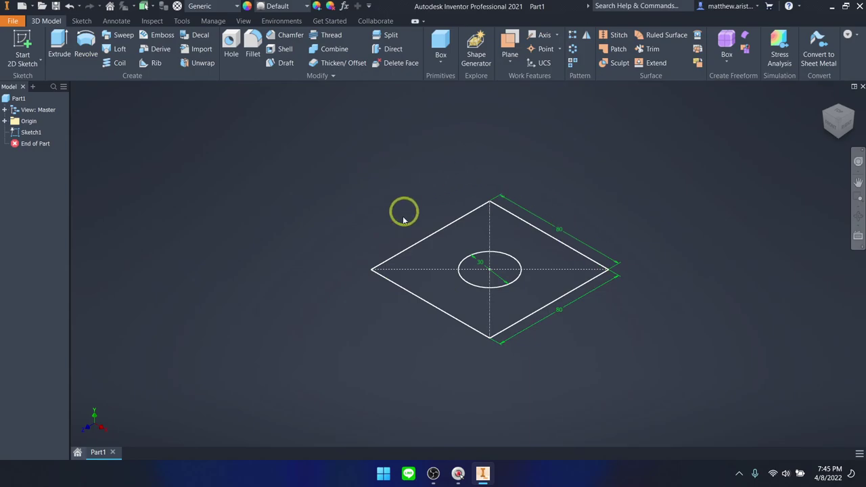
- Start revolving the 30 mm circle about the square's left edge and set the revolve angle to 250 degrees
{"action": "left_click", "coordinate": [85, 42]}
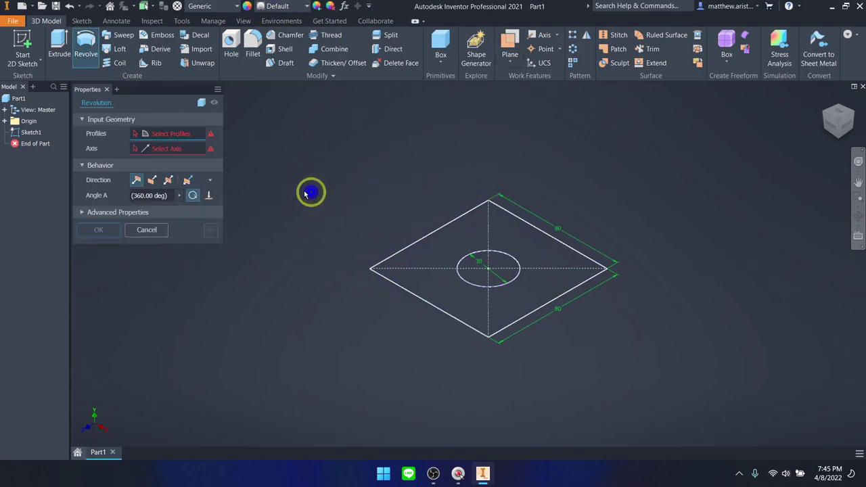
{"action": "scroll", "coordinate": [514, 249], "scroll_direction": "up", "scroll_amount": 4}
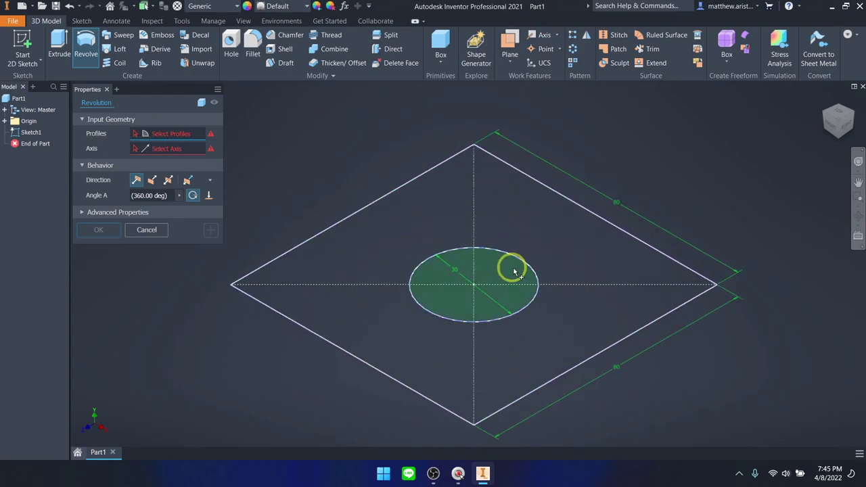
{"action": "left_click", "coordinate": [512, 265]}
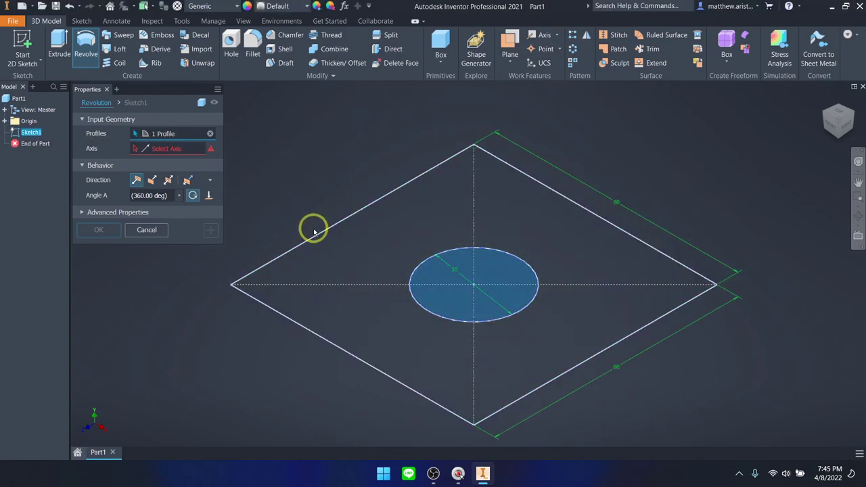
{"action": "scroll", "coordinate": [411, 223], "scroll_direction": "down", "scroll_amount": 3}
{"action": "left_click", "coordinate": [174, 148]}
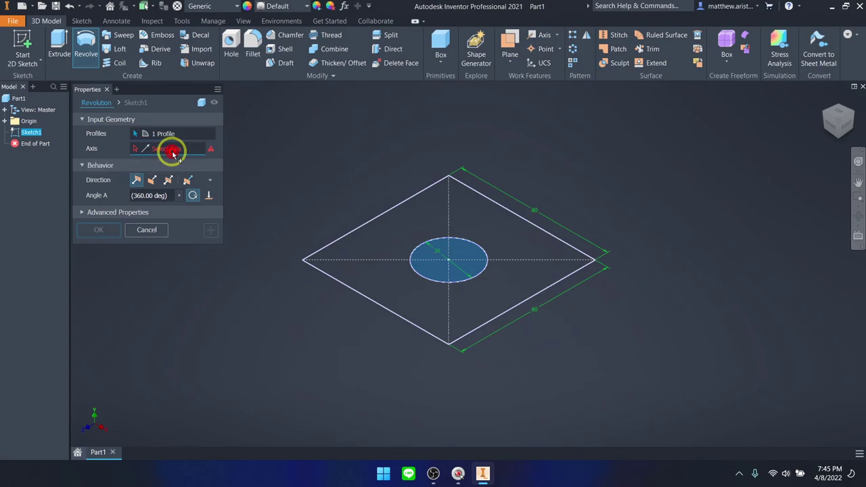
{"action": "left_click", "coordinate": [378, 217]}
{"action": "middle_click_drag", "start_coordinate": [605, 359], "coordinate": [575, 331], "text": "shift"}
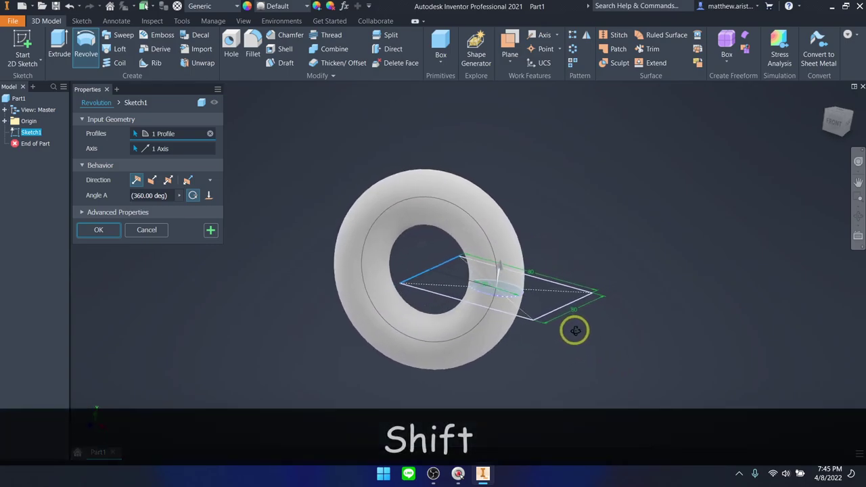
{"action": "left_click_drag", "start_coordinate": [501, 275], "coordinate": [463, 368]}
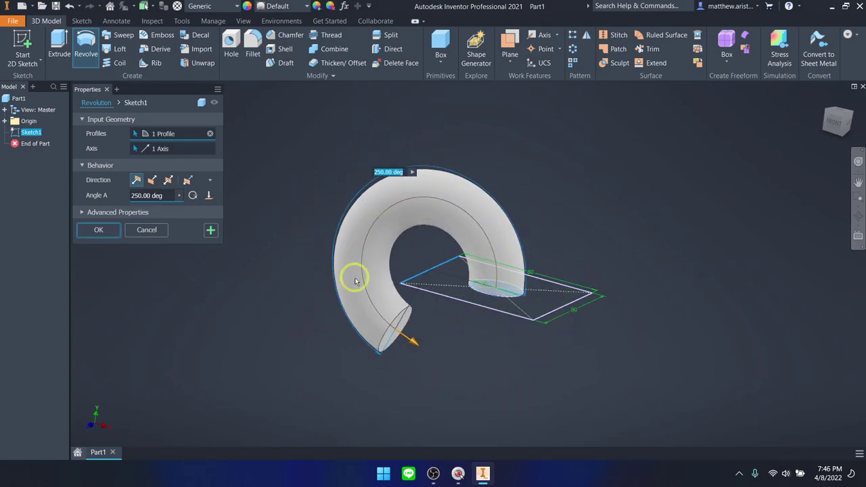
- Add the square region around the circle to the revolve profiles and reduce the angle to 25 degrees
{"action": "left_click", "coordinate": [170, 133]}
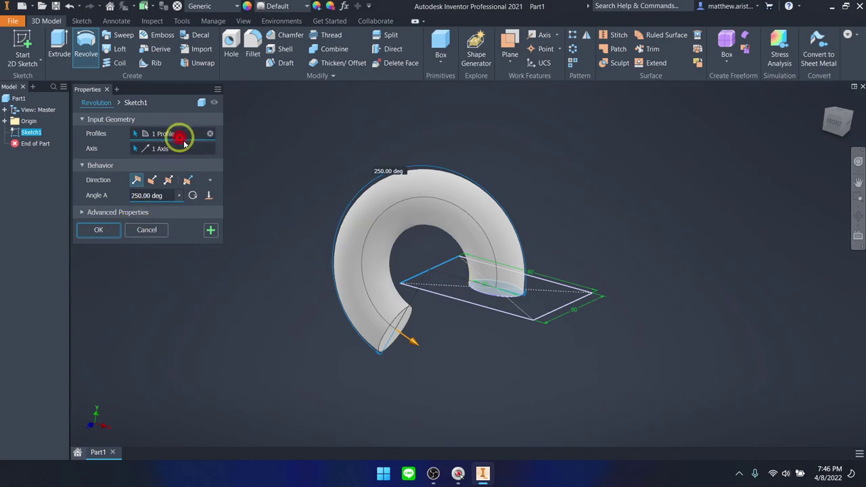
{"action": "left_click", "coordinate": [455, 282]}
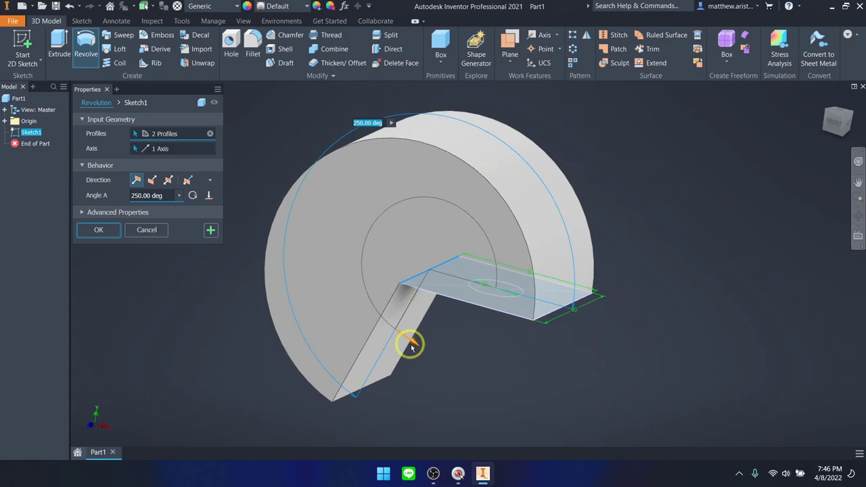
{"action": "left_click_drag", "start_coordinate": [415, 345], "coordinate": [505, 213]}
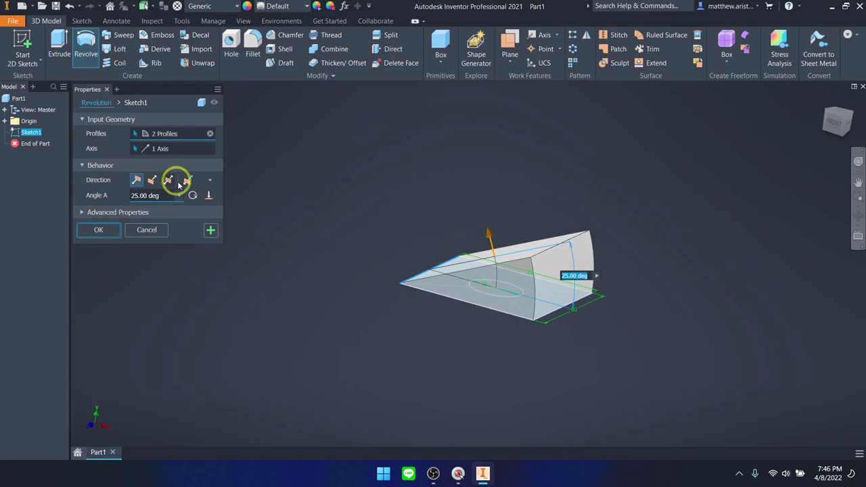
- Remove the region around the circle from the profiles, change the revolve axis to the square's back edge, and set the angle to 200 degrees
{"action": "left_click", "coordinate": [458, 287], "text": "shift"}
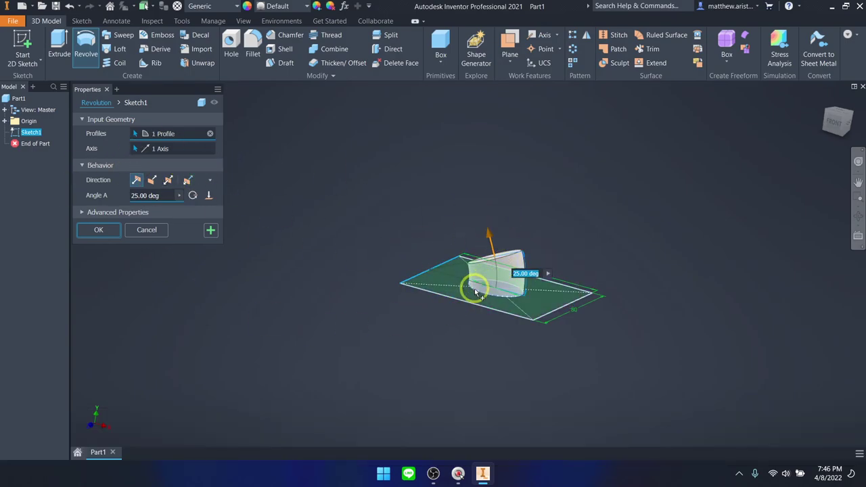
{"action": "left_click", "coordinate": [165, 147]}
{"action": "mouse_move", "coordinate": [555, 284]}
{"action": "middle_mouse_down", "text": "shift"}
{"action": "mouse_move", "coordinate": [536, 294]}
{"action": "mouse_move", "coordinate": [576, 221]}
{"action": "middle_mouse_up", "text": "shift"}
{"action": "left_click", "coordinate": [165, 133]}
{"action": "left_click_drag", "start_coordinate": [485, 236], "coordinate": [704, 170]}
{"action": "middle_click_drag", "start_coordinate": [577, 282], "coordinate": [489, 217], "text": "shift"}
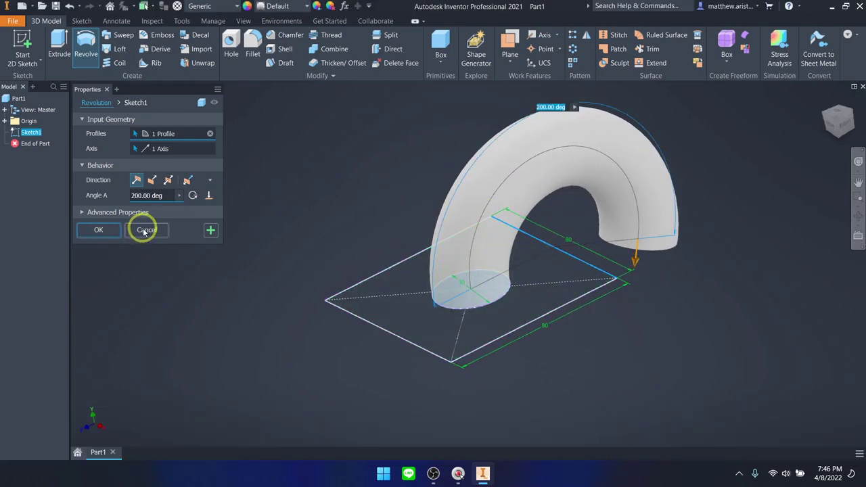
- Inspect the revolve's advanced properties and cancel the revolve
{"action": "left_click", "coordinate": [85, 213]}
{"action": "left_click", "coordinate": [90, 225]}
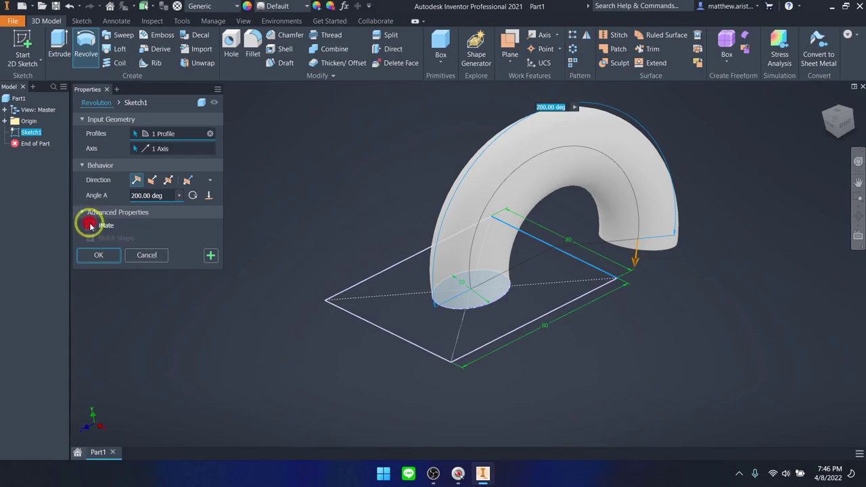
{"action": "left_click", "coordinate": [83, 213]}
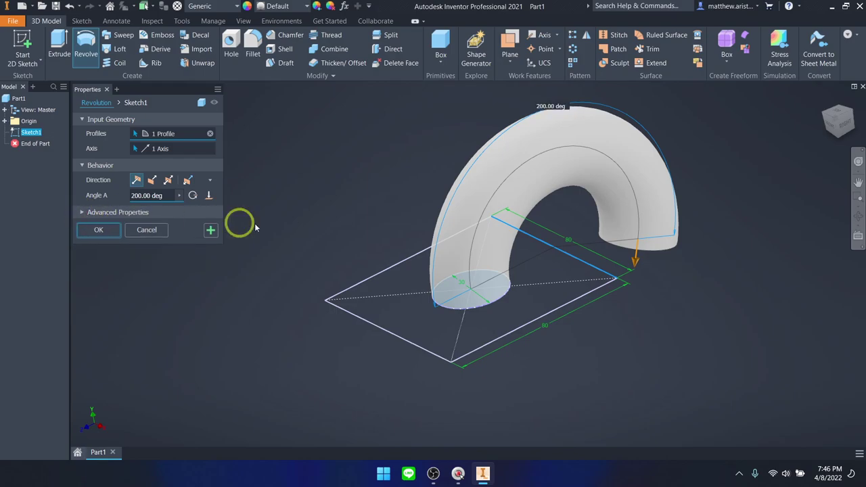
{"action": "left_click", "coordinate": [138, 230]}
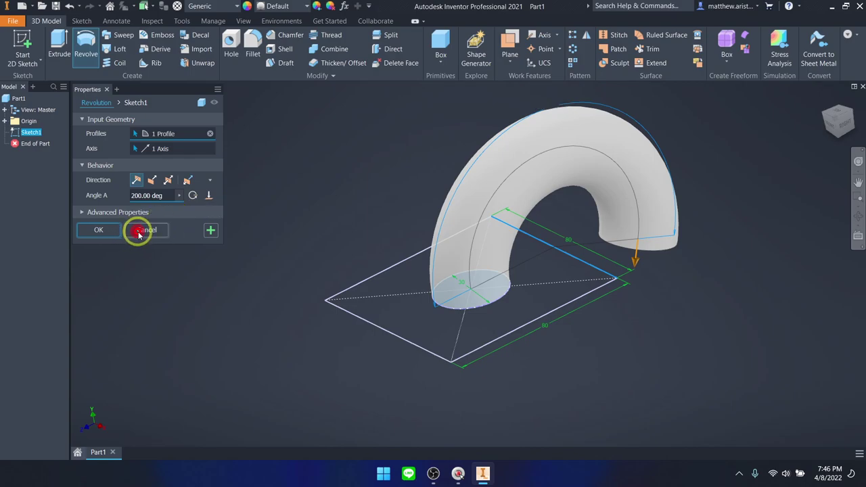
- Extrude the square region around the circle symmetrically with a distance of 80 mm
{"action": "middle_click_drag", "start_coordinate": [634, 267], "coordinate": [506, 294], "text": "shift"}
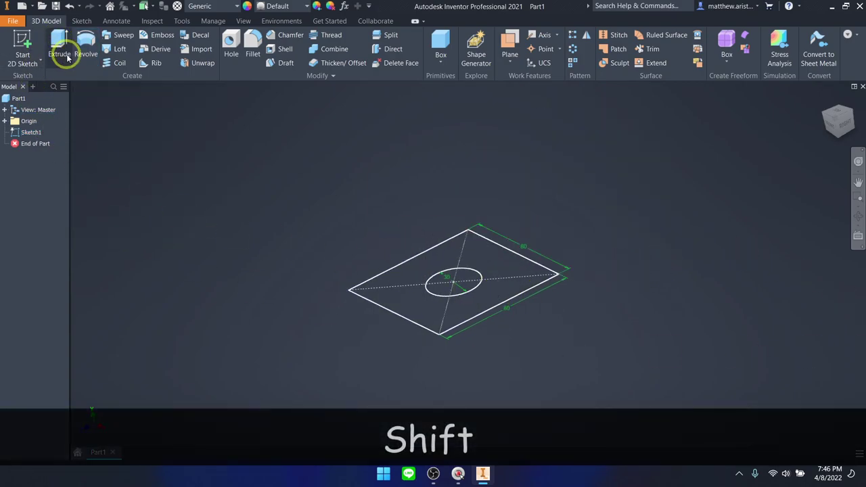
{"action": "left_click", "coordinate": [62, 55]}
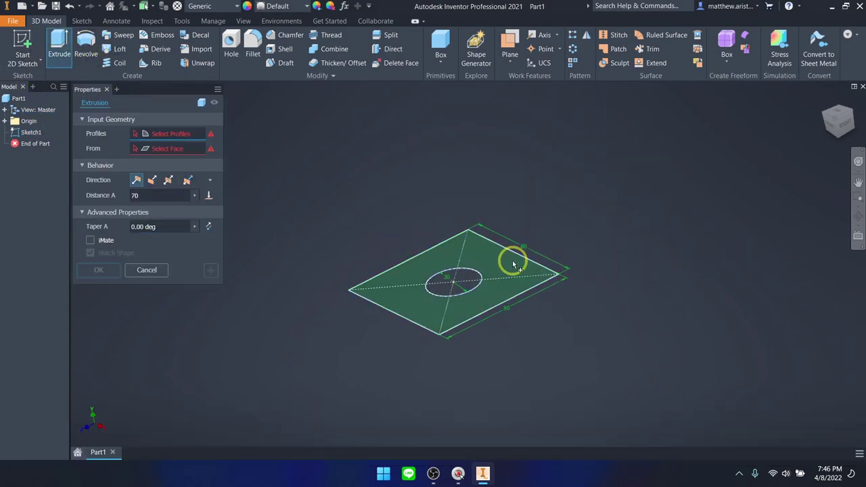
{"action": "left_click", "coordinate": [512, 259]}
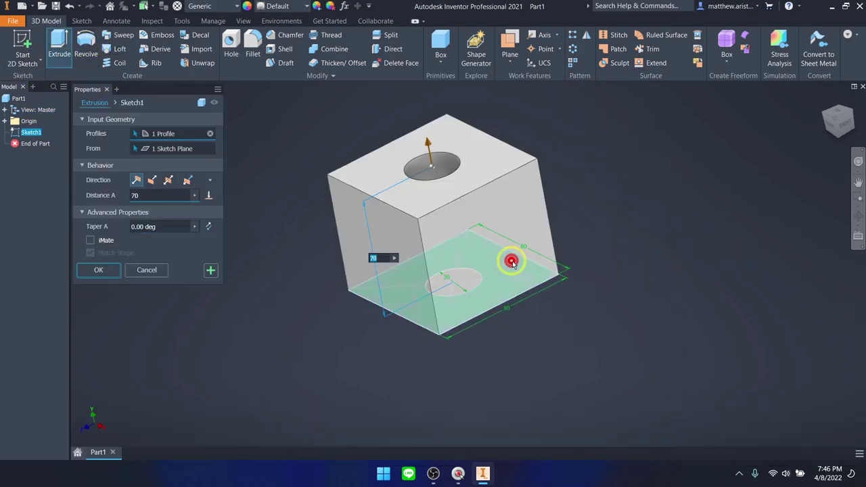
{"action": "left_click", "coordinate": [167, 180]}
{"action": "type", "text": "80"}
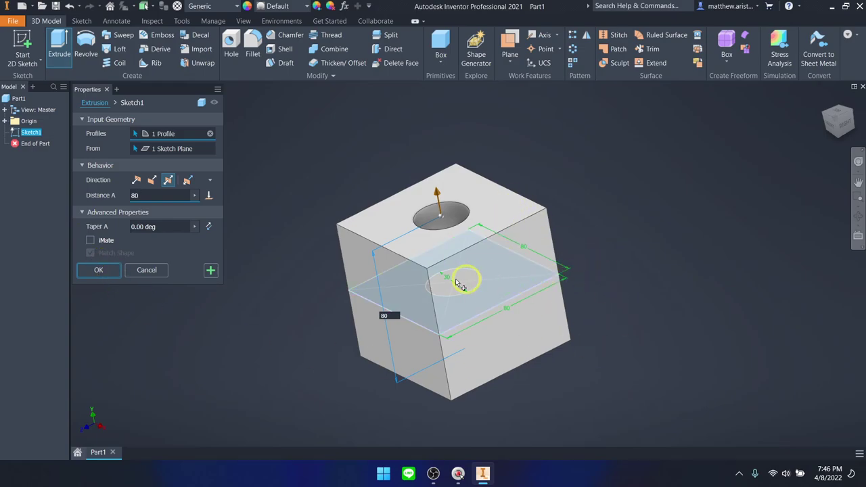
{"action": "left_click", "coordinate": [98, 271]}
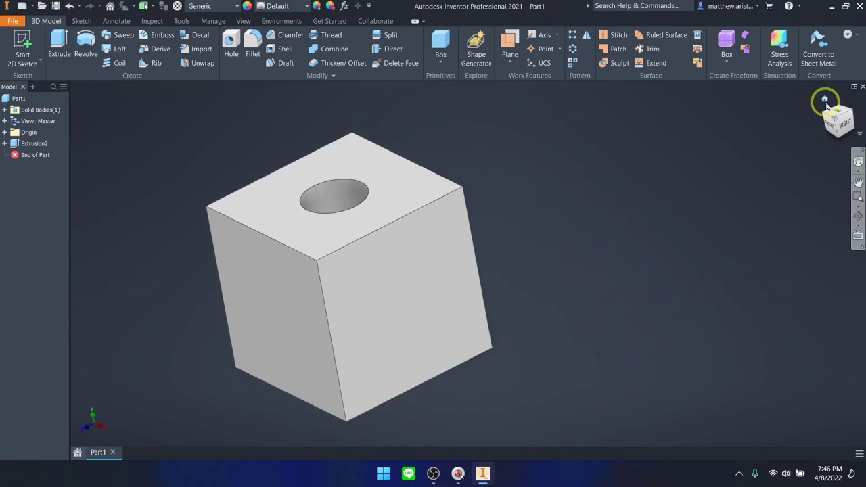
{"action": "left_click", "coordinate": [825, 102]}
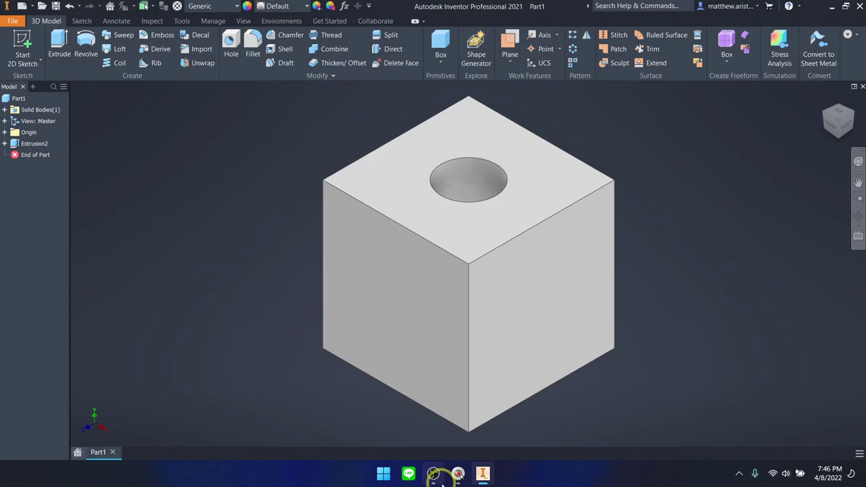
{"action": "left_click", "coordinate": [437, 476]}
{"action": "left_click", "coordinate": [435, 476]}
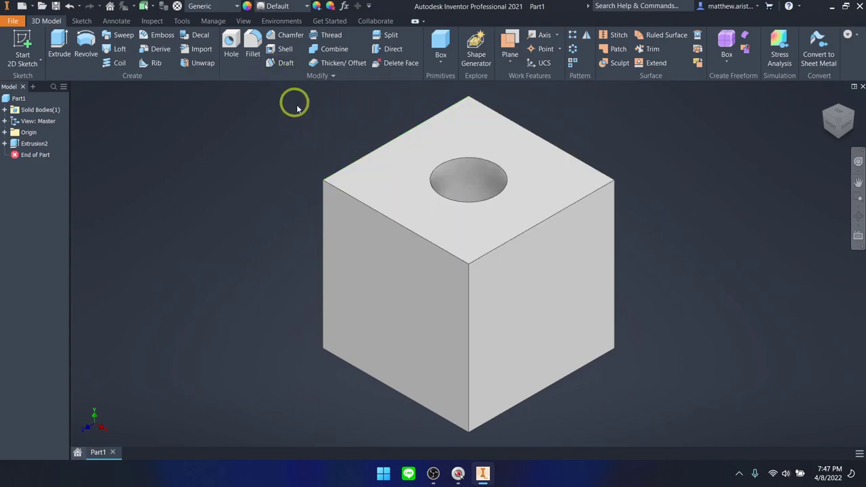
{"action": "key", "text": "F5"}
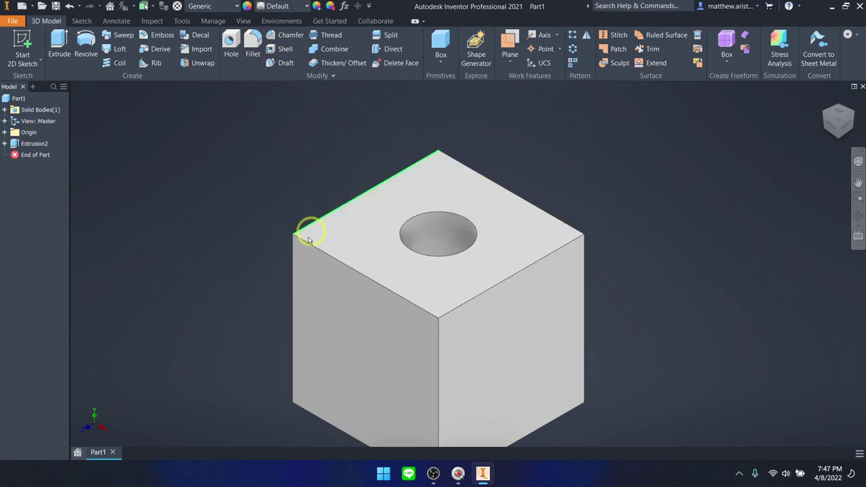
- Start a constant fillet with a 10 mm radius and select the four outer edges of the cube's top face
{"action": "left_click", "coordinate": [253, 54]}
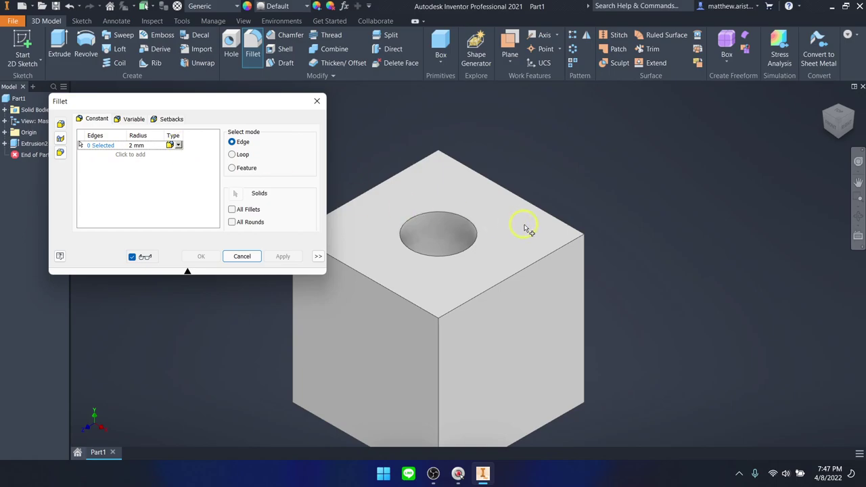
{"action": "left_click_drag", "start_coordinate": [233, 101], "coordinate": [203, 65]}
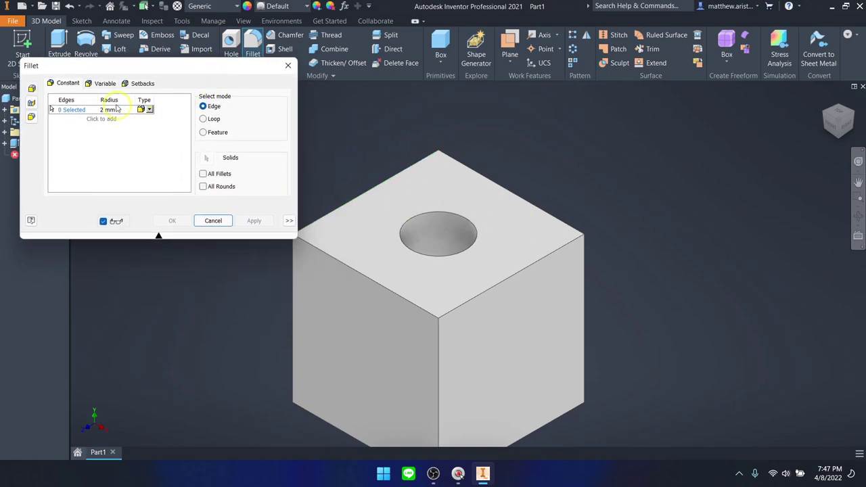
{"action": "type", "text": "10"}
{"action": "left_click", "coordinate": [374, 191]}
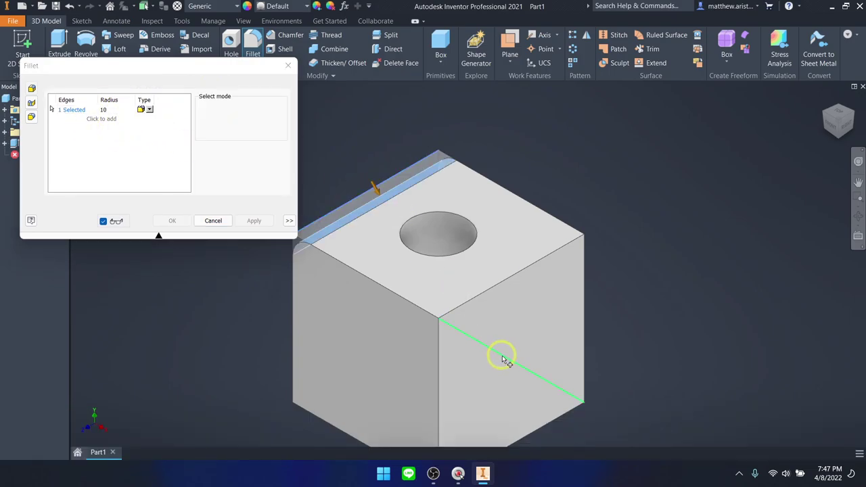
{"action": "left_click", "coordinate": [362, 274]}
{"action": "left_click", "coordinate": [527, 209]}
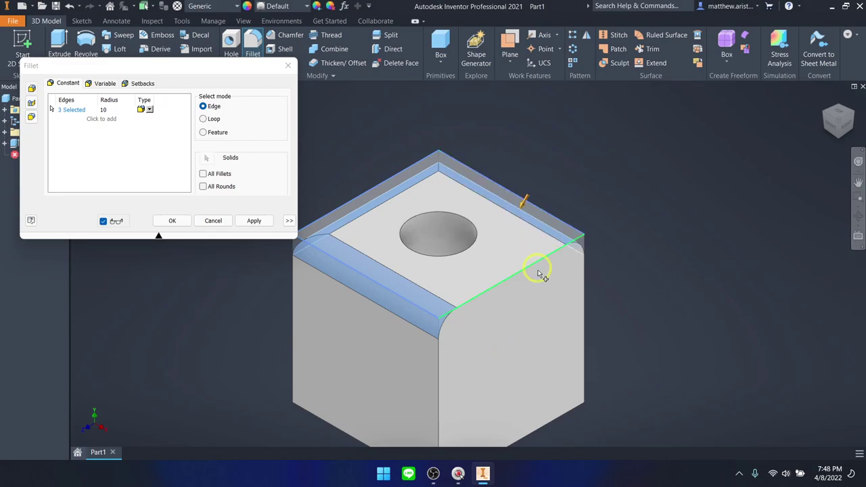
{"action": "left_click", "coordinate": [521, 274]}
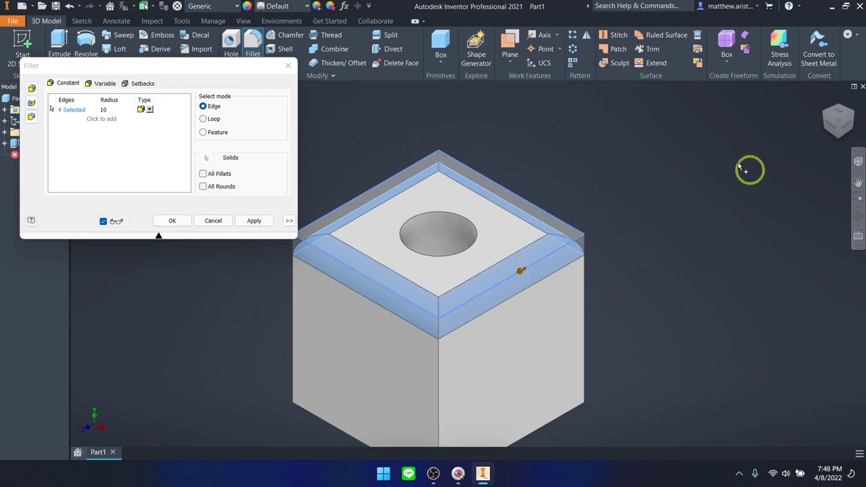
- Try the inverted and smooth (G2) fillet types on the four top edges
{"action": "left_click", "coordinate": [146, 109]}
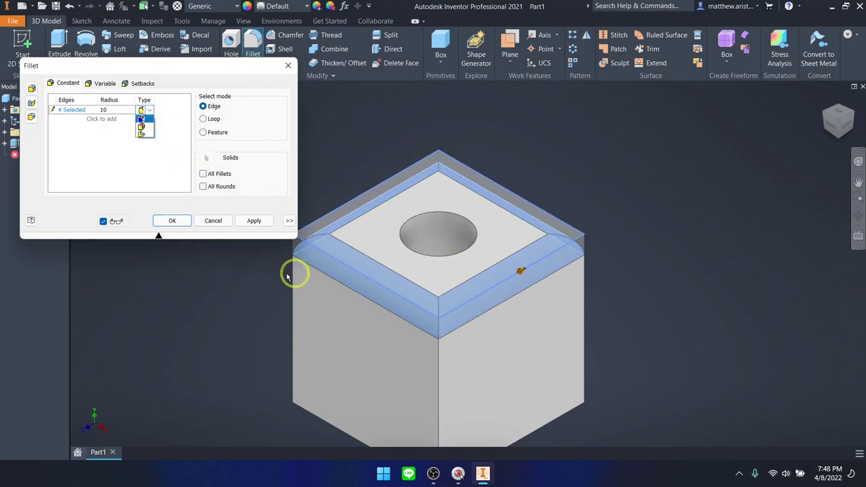
{"action": "left_click", "coordinate": [149, 136]}
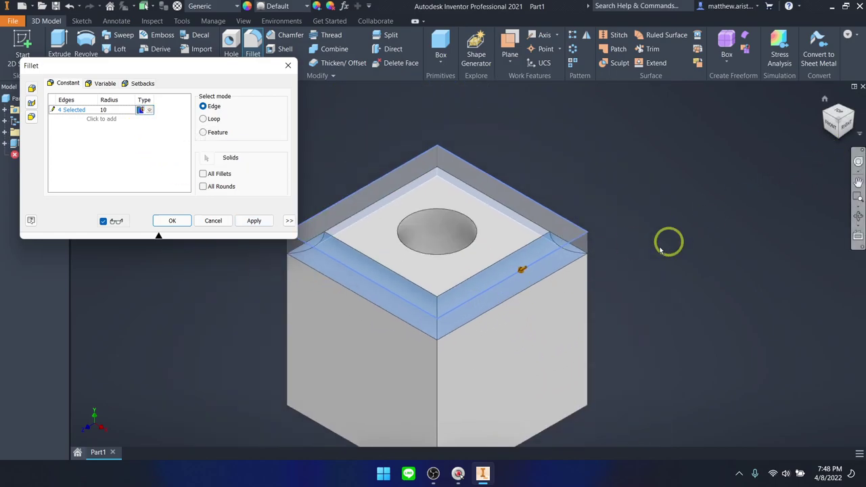
{"action": "middle_click_drag", "start_coordinate": [600, 277], "coordinate": [657, 253], "text": "shift"}
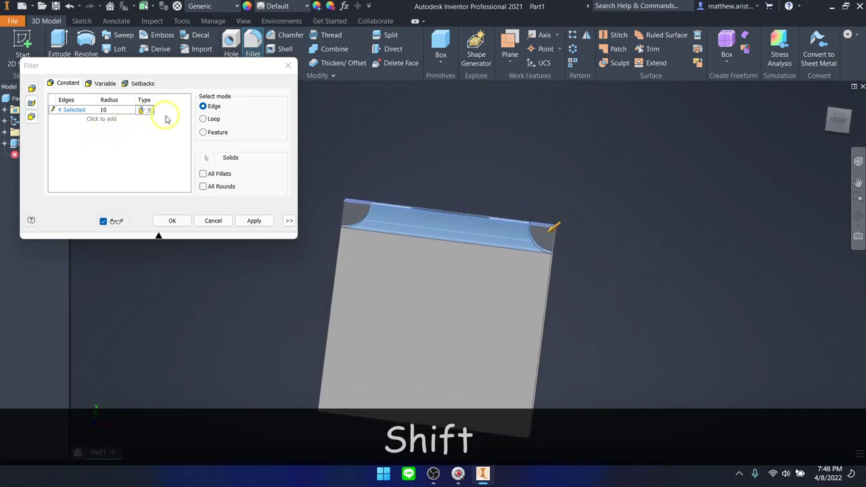
{"action": "left_click", "coordinate": [150, 109]}
{"action": "left_click", "coordinate": [144, 124]}
{"action": "middle_click_drag", "start_coordinate": [546, 279], "coordinate": [373, 246], "text": "shift"}
- Set the fillet type back to tangent and create the 10 mm fillet on the top edges
{"action": "left_click", "coordinate": [146, 120]}
{"action": "left_click", "coordinate": [149, 110]}
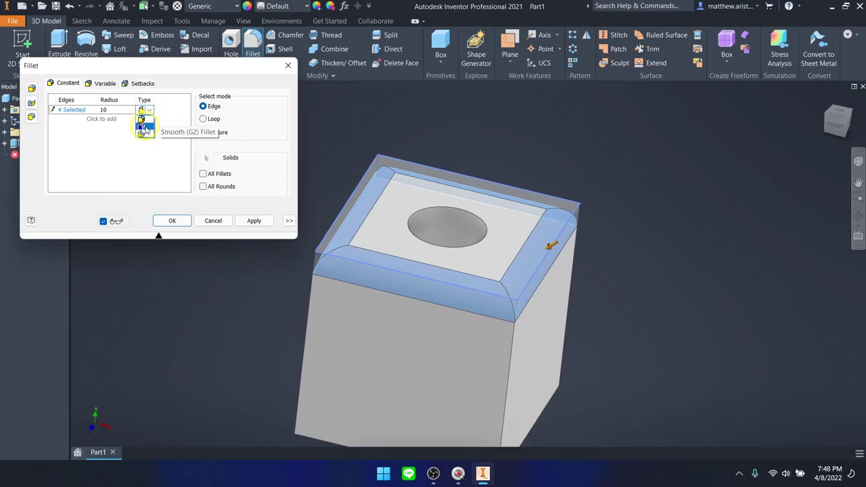
{"action": "left_click", "coordinate": [146, 121]}
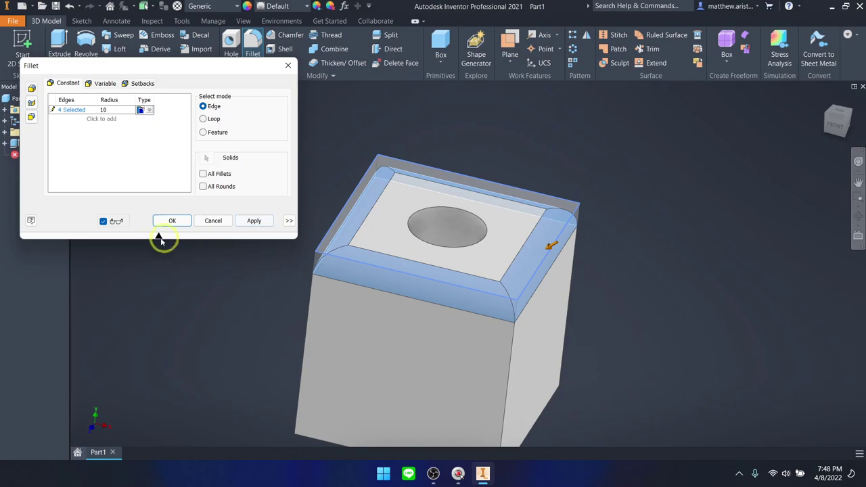
{"action": "left_click", "coordinate": [173, 226]}
{"action": "middle_click_drag", "start_coordinate": [554, 297], "coordinate": [540, 323], "text": "shift"}
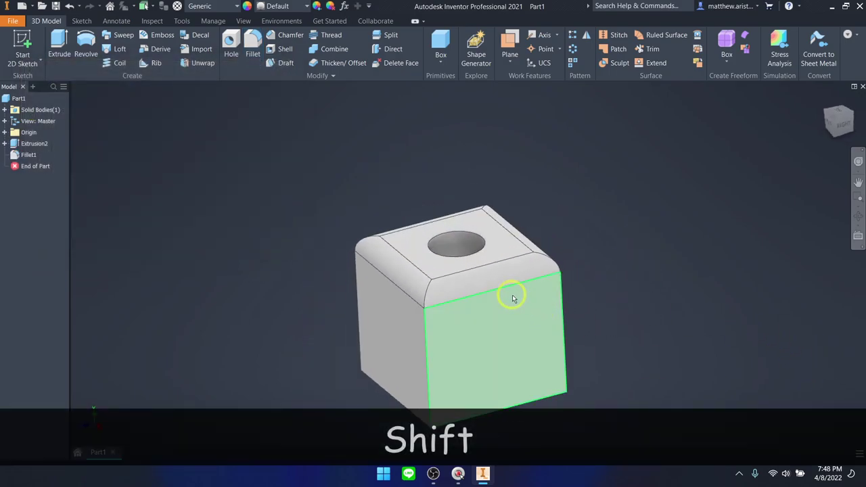
{"action": "scroll", "coordinate": [480, 280], "scroll_direction": "down", "scroll_amount": 2}
{"action": "left_click", "coordinate": [826, 98]}
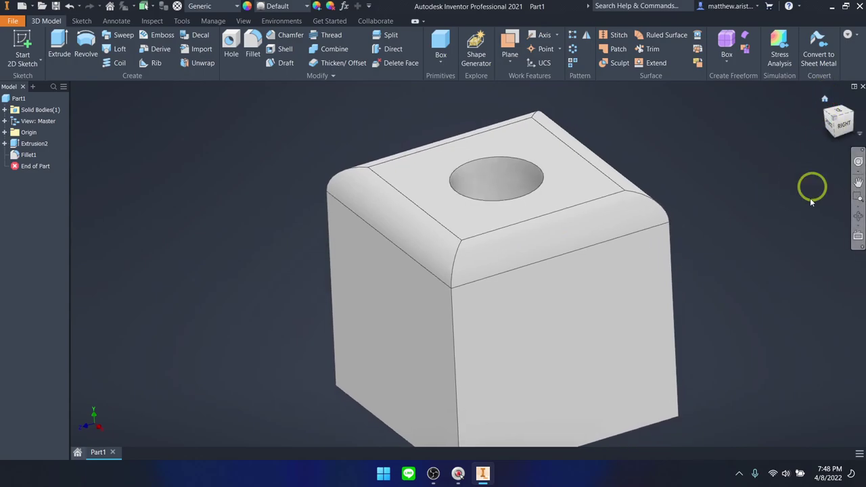
{"action": "left_click", "coordinate": [290, 35]}
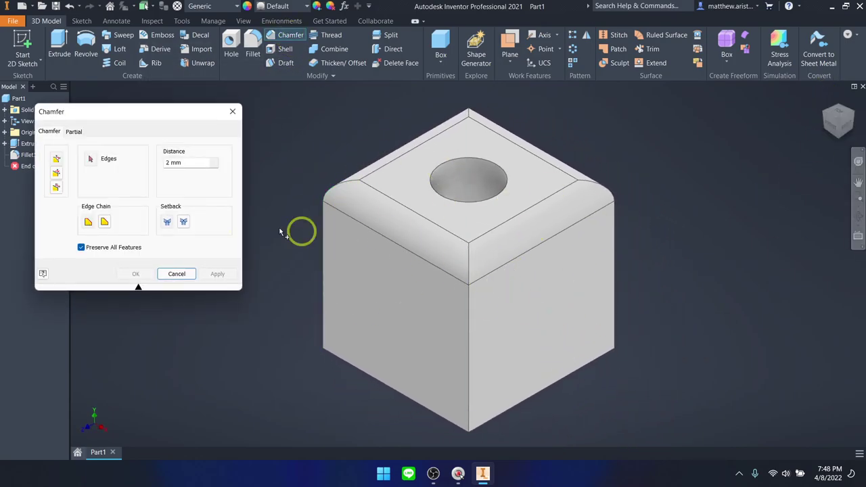
{"action": "middle_click_drag", "start_coordinate": [519, 313], "coordinate": [523, 280], "text": "shift"}
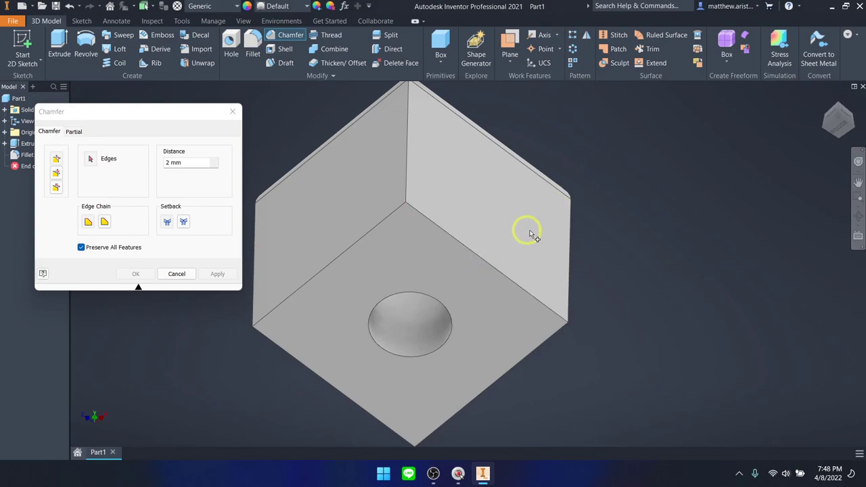
{"action": "left_click", "coordinate": [463, 247]}
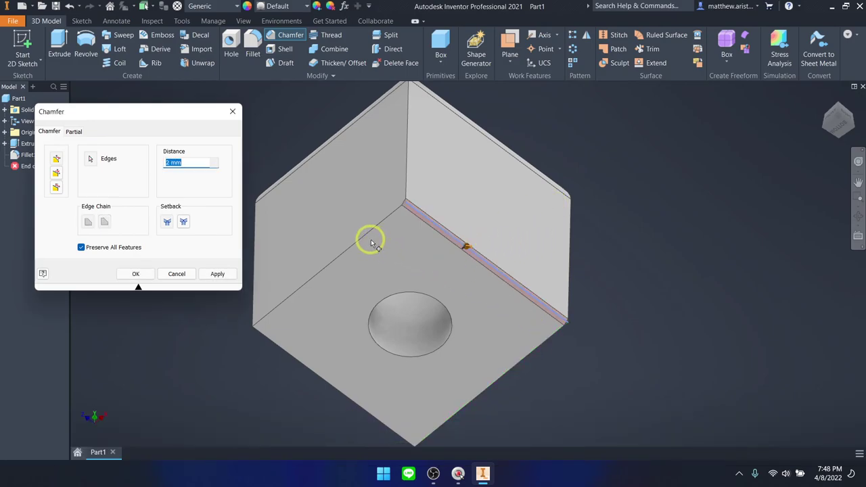
{"action": "left_click", "coordinate": [177, 274]}
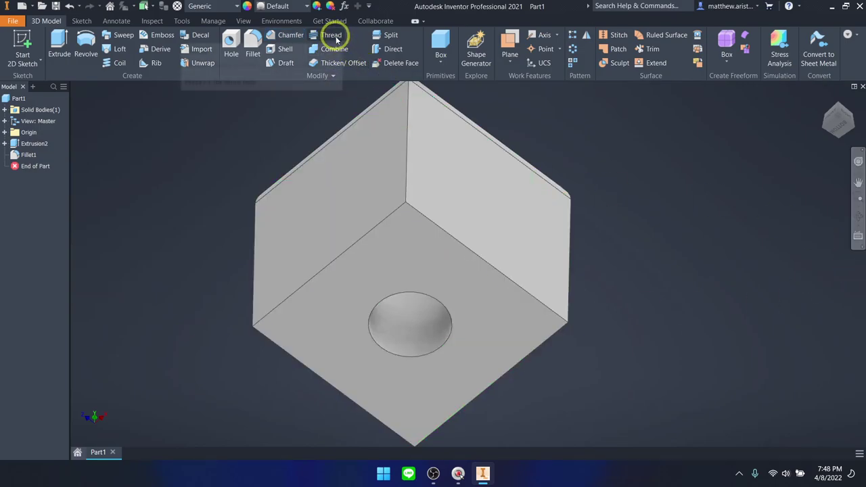
- Start an equal-distance chamfer and select the outer edges of the cube's bottom face
{"action": "left_click", "coordinate": [287, 35]}
{"action": "left_click", "coordinate": [484, 260]}
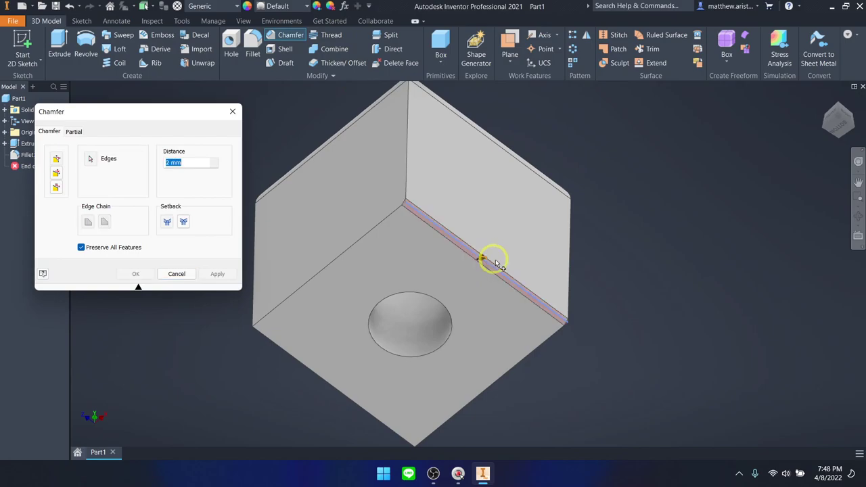
{"action": "left_click", "coordinate": [369, 231]}
{"action": "middle_click_drag", "start_coordinate": [503, 295], "coordinate": [575, 180], "text": "shift"}
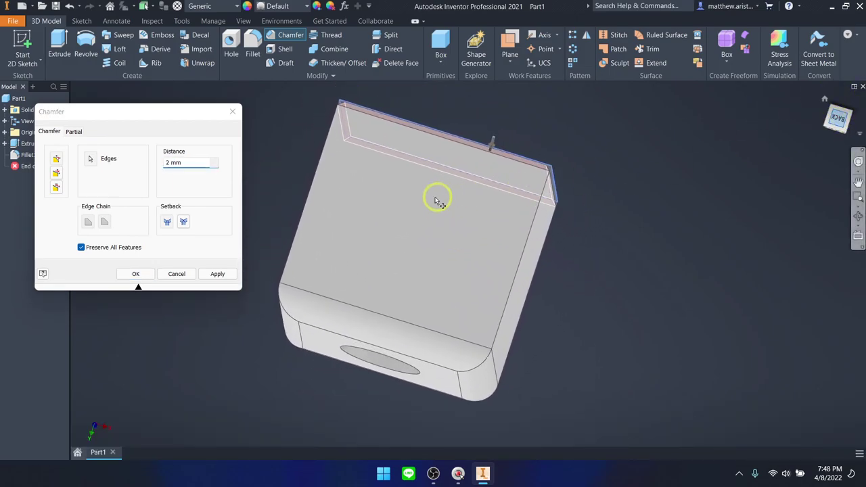
{"action": "middle_click_drag", "start_coordinate": [445, 196], "coordinate": [577, 171], "text": "shift"}
{"action": "scroll", "coordinate": [348, 155], "scroll_direction": "up", "scroll_amount": 5}
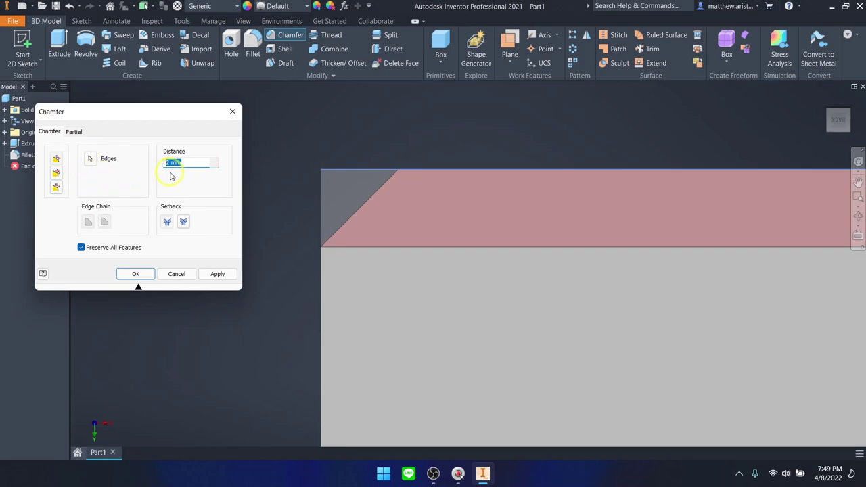
- Set the chamfer distance to 10 mm and apply it to the selected bottom edges
{"action": "type", "text": "10"}
{"action": "scroll", "coordinate": [451, 266], "scroll_direction": "up", "scroll_amount": 3}
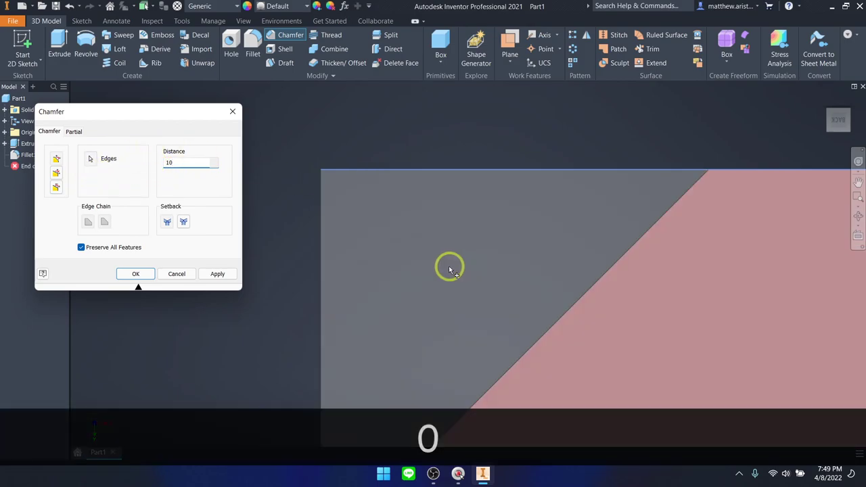
{"action": "middle_click_drag", "start_coordinate": [490, 283], "coordinate": [486, 196]}
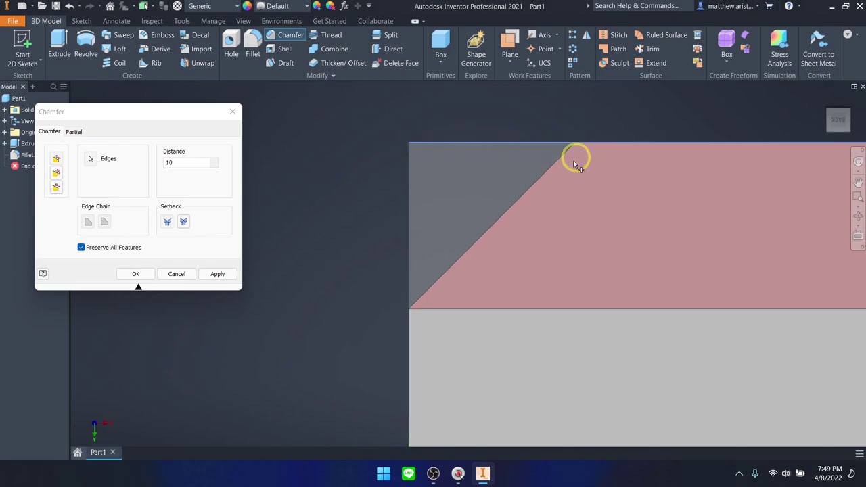
{"action": "left_click", "coordinate": [219, 274]}
{"action": "scroll", "coordinate": [632, 261], "scroll_direction": "down", "scroll_amount": 5}
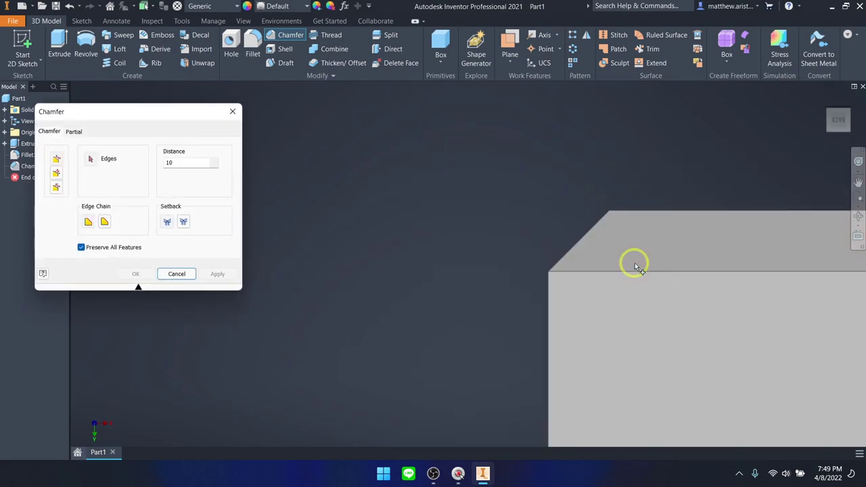
- Look over the cube's chamfered bottom edges and leave the Chamfer command
{"action": "middle_click_drag", "start_coordinate": [657, 273], "coordinate": [744, 223], "text": "shift"}
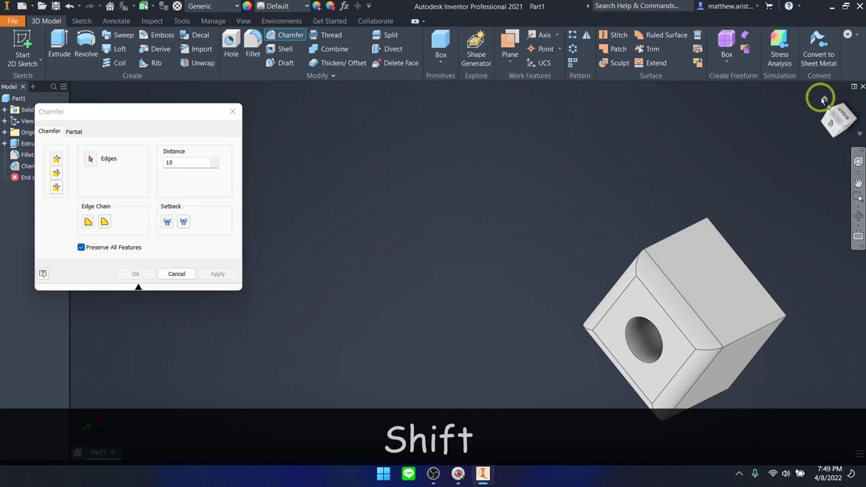
{"action": "left_click", "coordinate": [824, 98]}
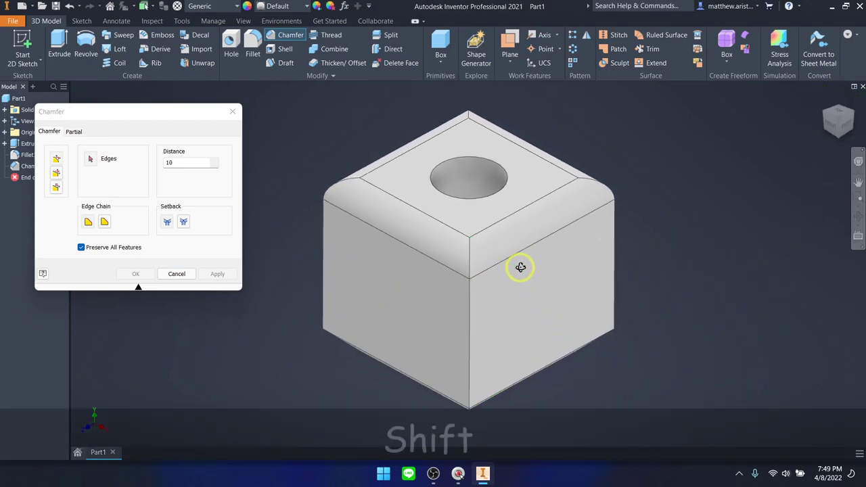
{"action": "middle_click_drag", "start_coordinate": [518, 267], "coordinate": [364, 199], "text": "shift"}
{"action": "key", "text": "Escape"}
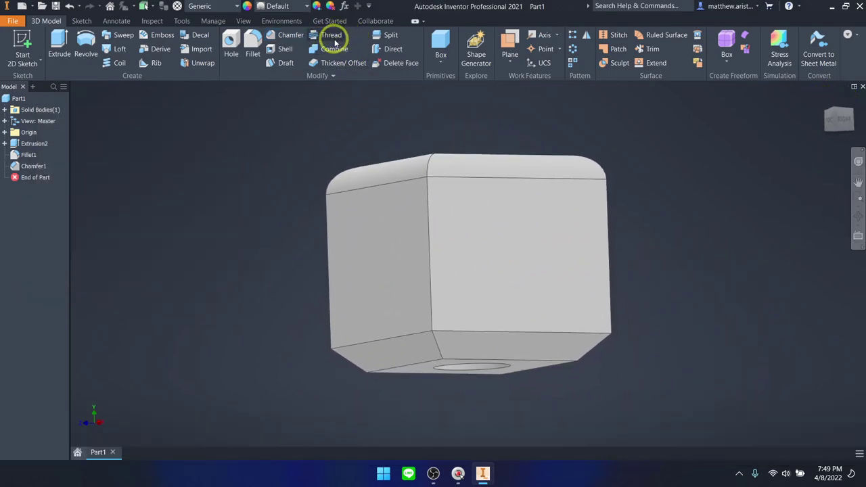
- Start a Thread feature on the inner cylindrical face of the cube's 30 mm hole
{"action": "middle_click_drag", "start_coordinate": [521, 283], "coordinate": [485, 212], "text": "shift"}
{"action": "left_click", "coordinate": [454, 205]}
{"action": "scroll", "coordinate": [670, 178], "scroll_direction": "down", "scroll_amount": 3}
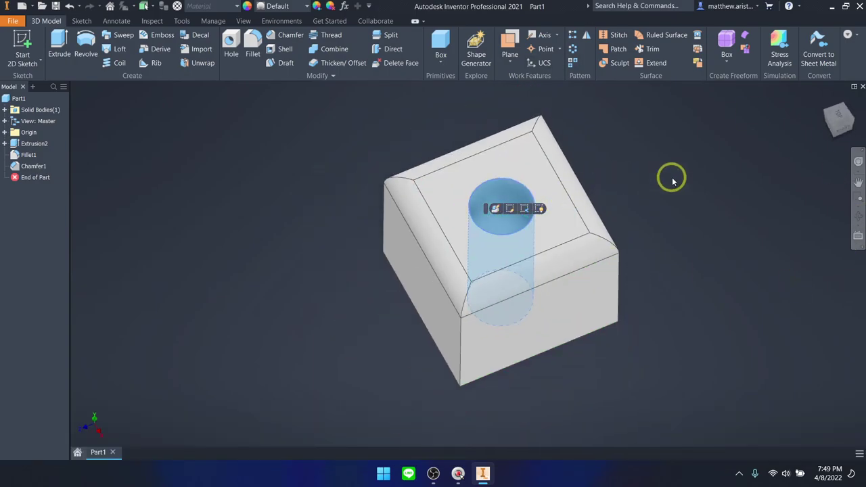
{"action": "key", "text": "Escape"}
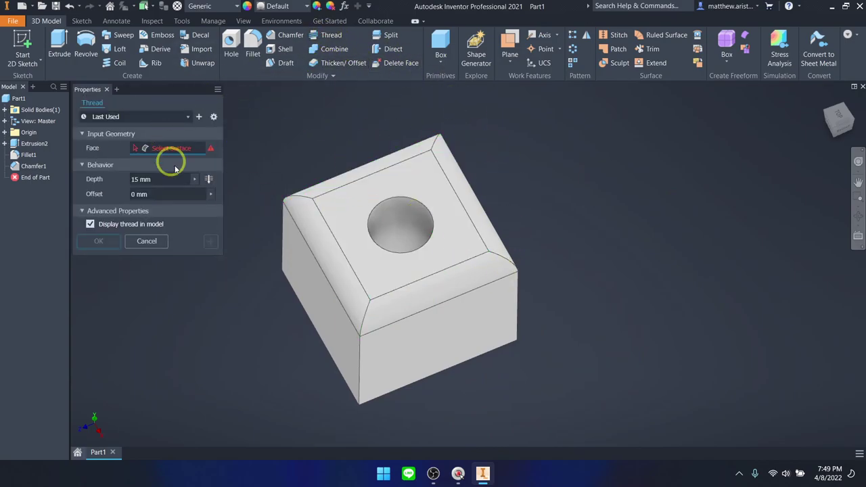
{"action": "left_click", "coordinate": [406, 243]}
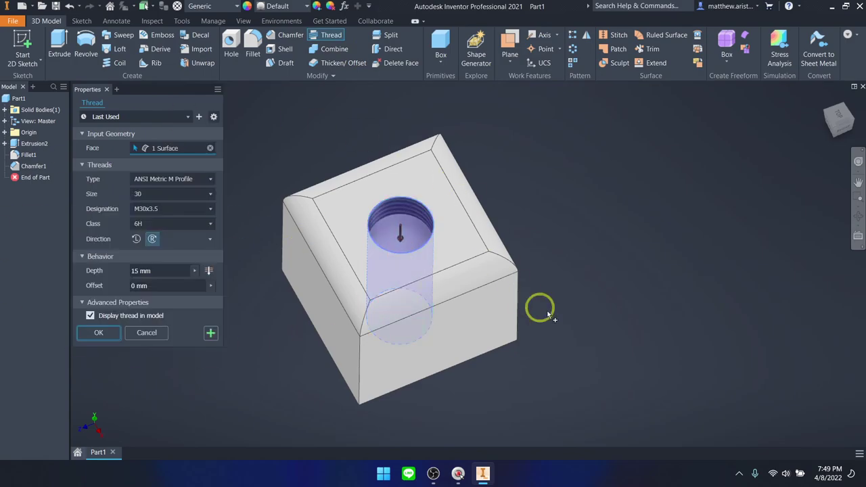
{"action": "scroll", "coordinate": [406, 228], "scroll_direction": "down", "scroll_amount": 2}
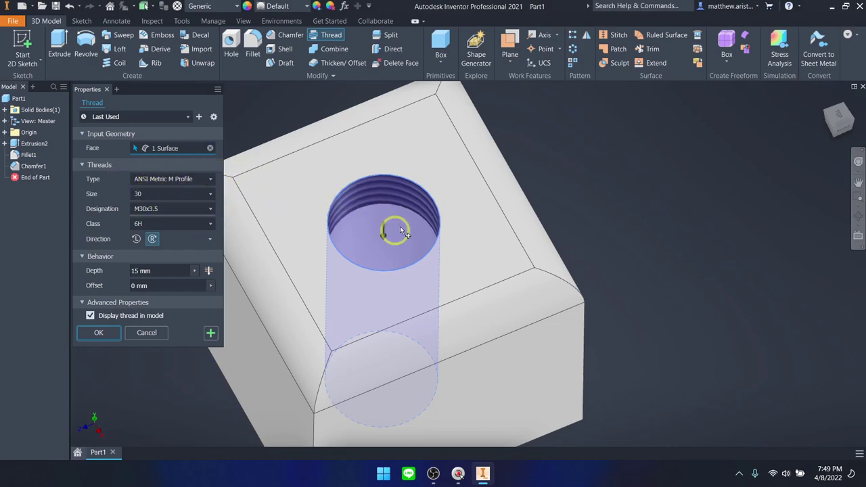
- Set the hole thread's designation to M30x1.5
{"action": "left_click", "coordinate": [152, 197]}
{"action": "left_click", "coordinate": [152, 204]}
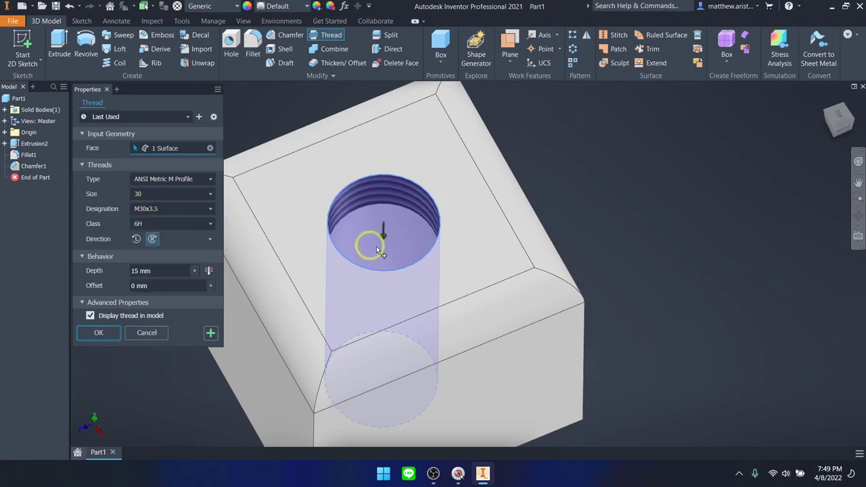
{"action": "left_click", "coordinate": [149, 210]}
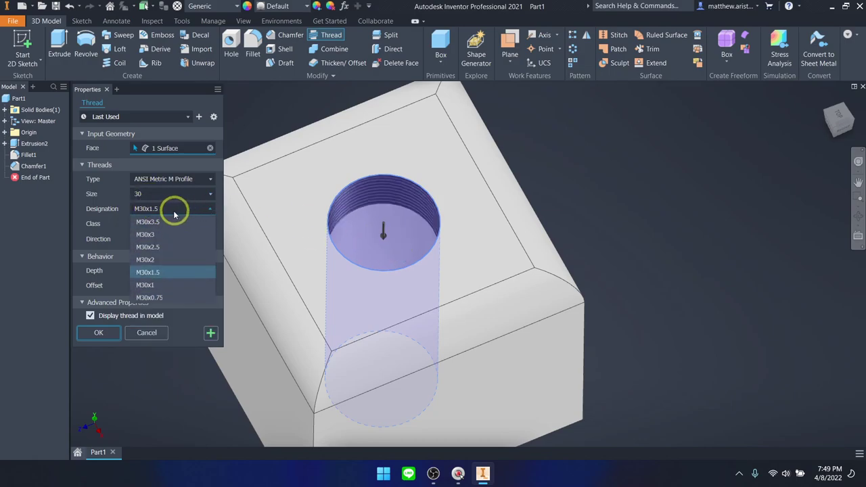
{"action": "left_click", "coordinate": [180, 211]}
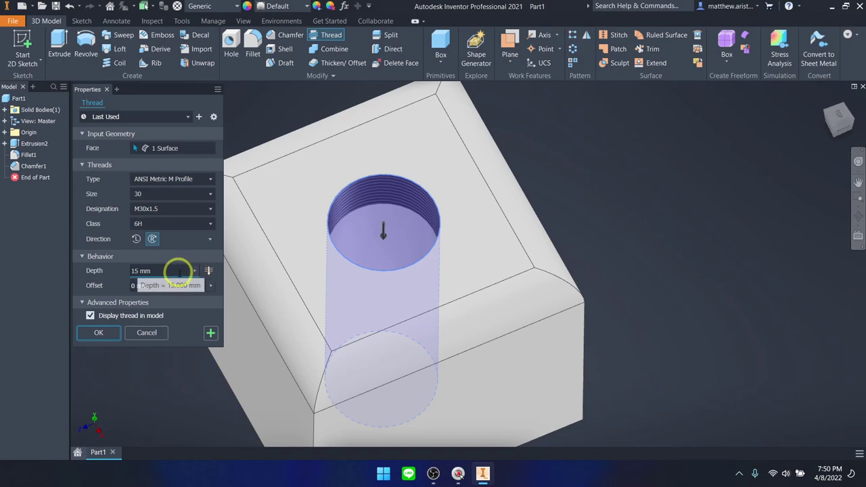
- Try the full-depth option for the thread in the hole
{"action": "scroll", "coordinate": [379, 271], "scroll_direction": "down", "scroll_amount": 3}
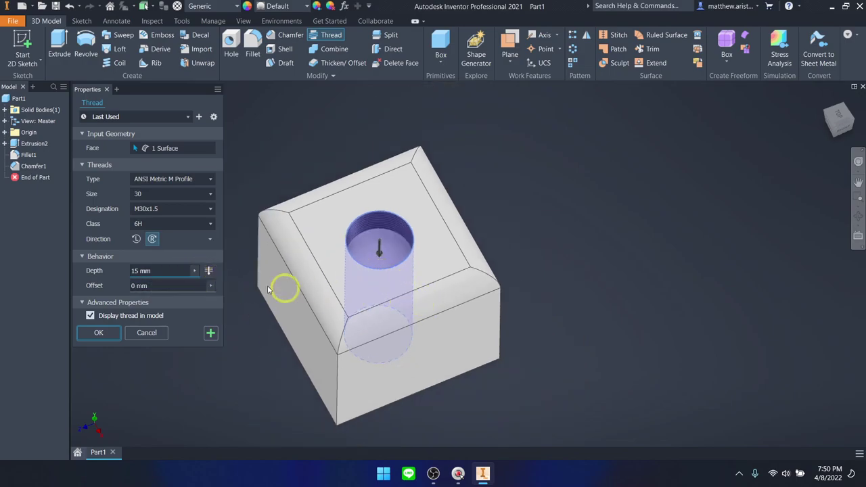
{"action": "left_click", "coordinate": [210, 271]}
{"action": "scroll", "coordinate": [384, 288], "scroll_direction": "up", "scroll_amount": 3}
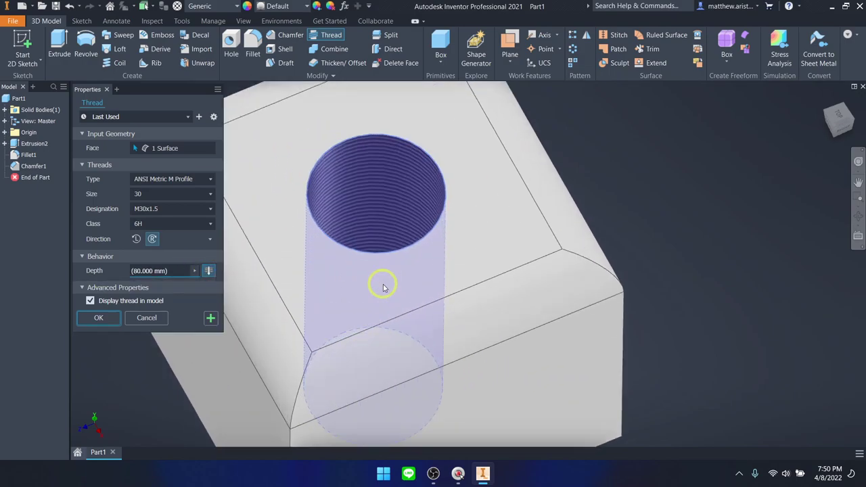
{"action": "scroll", "coordinate": [357, 295], "scroll_direction": "down", "scroll_amount": 1}
- Set the thread depth to 30 mm and create the thread in the hole
{"action": "left_click", "coordinate": [177, 270]}
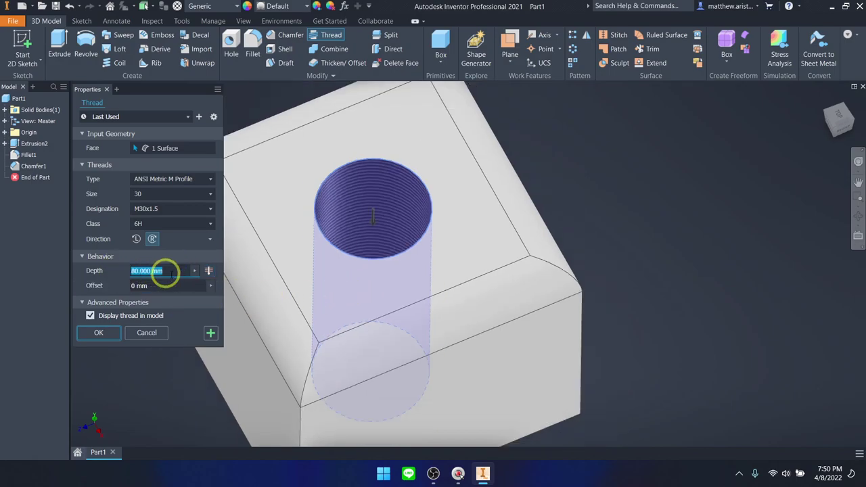
{"action": "type", "text": "3-0"}
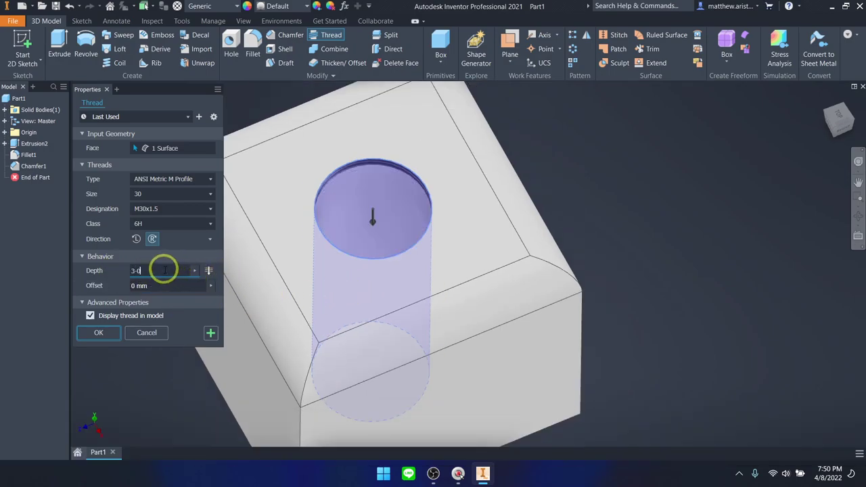
{"action": "scroll", "coordinate": [426, 277], "scroll_direction": "up", "scroll_amount": 3}
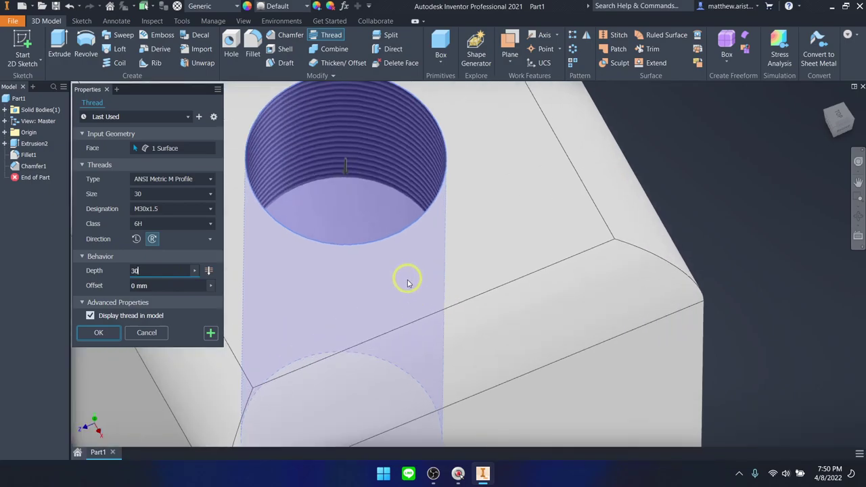
{"action": "scroll", "coordinate": [403, 277], "scroll_direction": "down", "scroll_amount": 3}
{"action": "key", "text": "shift"}
{"action": "middle_click_drag", "start_coordinate": [399, 281], "coordinate": [375, 264], "text": "shift"}
{"action": "left_click", "coordinate": [98, 332]}
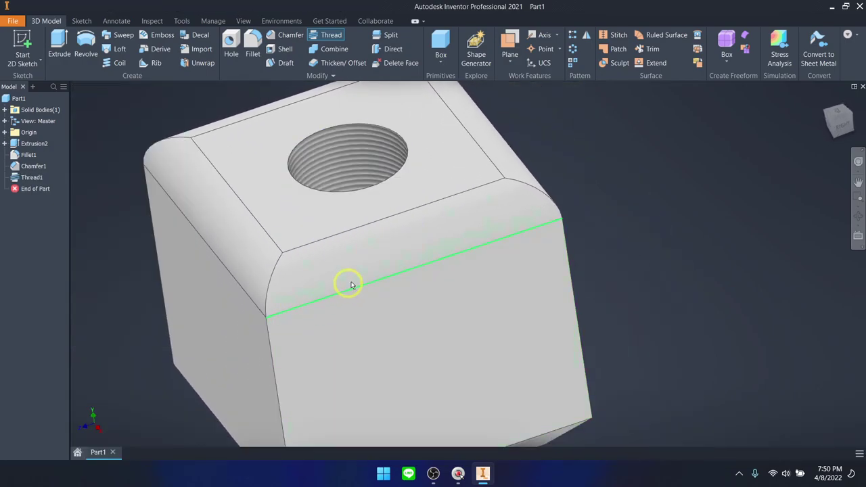
- Apply a 10 mm tangent fillet to the circular top edge of the threaded hole
{"action": "scroll", "coordinate": [393, 264], "scroll_direction": "down", "scroll_amount": 5}
{"action": "middle_click_drag", "start_coordinate": [519, 251], "coordinate": [368, 199], "text": "shift"}
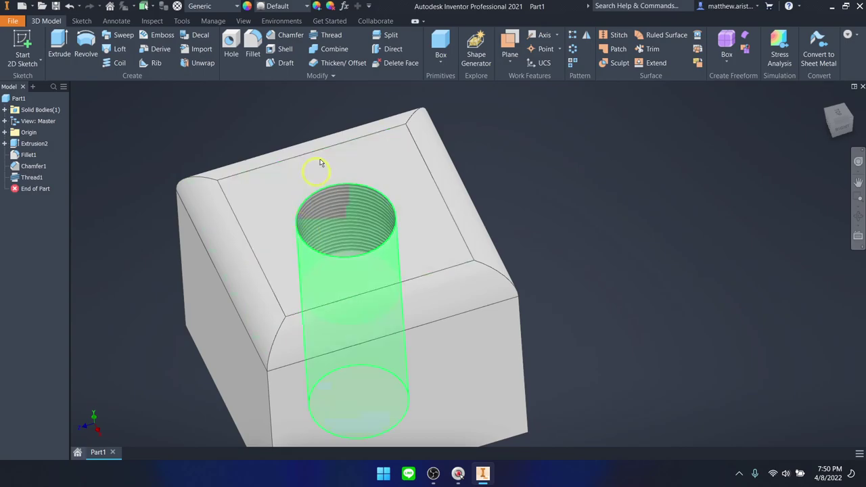
{"action": "left_click", "coordinate": [252, 42]}
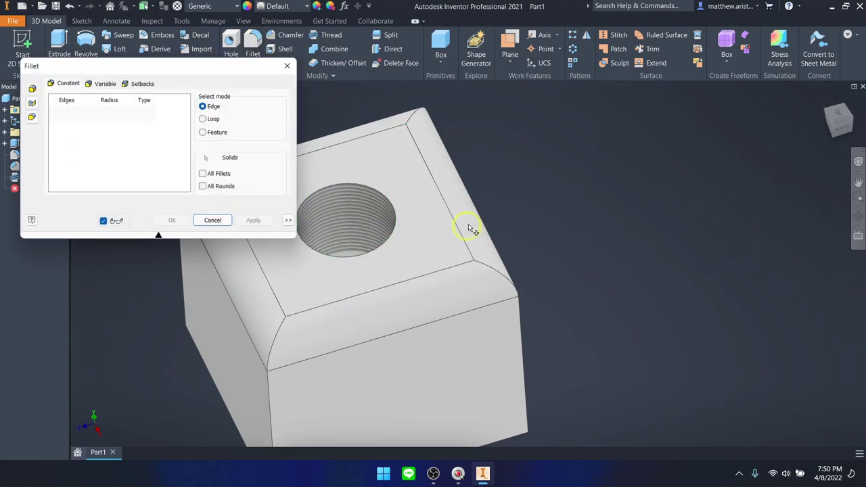
{"action": "left_click", "coordinate": [385, 199]}
{"action": "middle_click_drag", "start_coordinate": [382, 254], "coordinate": [507, 248], "text": "shift"}
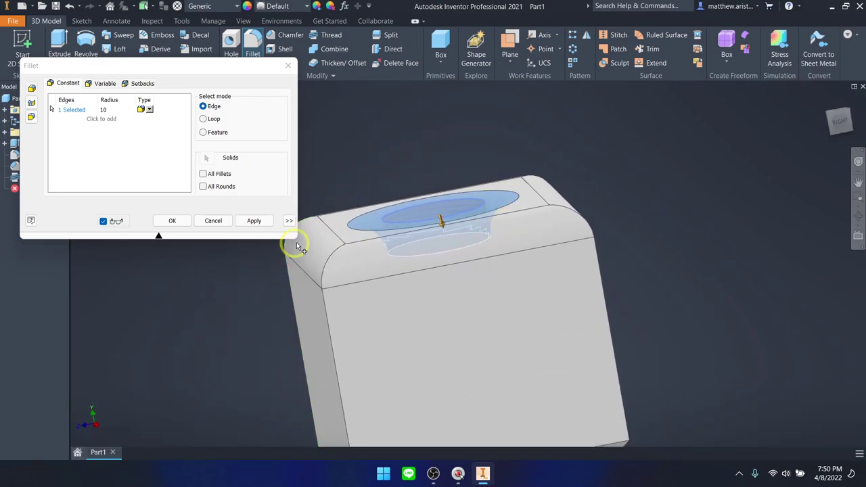
{"action": "left_click", "coordinate": [254, 221]}
{"action": "scroll", "coordinate": [461, 265], "scroll_direction": "down", "scroll_amount": 3}
{"action": "mouse_move", "coordinate": [466, 264]}
{"action": "middle_mouse_down", "text": "shift"}
{"action": "mouse_move", "coordinate": [480, 290]}
{"action": "mouse_move", "coordinate": [476, 273]}
{"action": "middle_mouse_up", "text": "shift"}
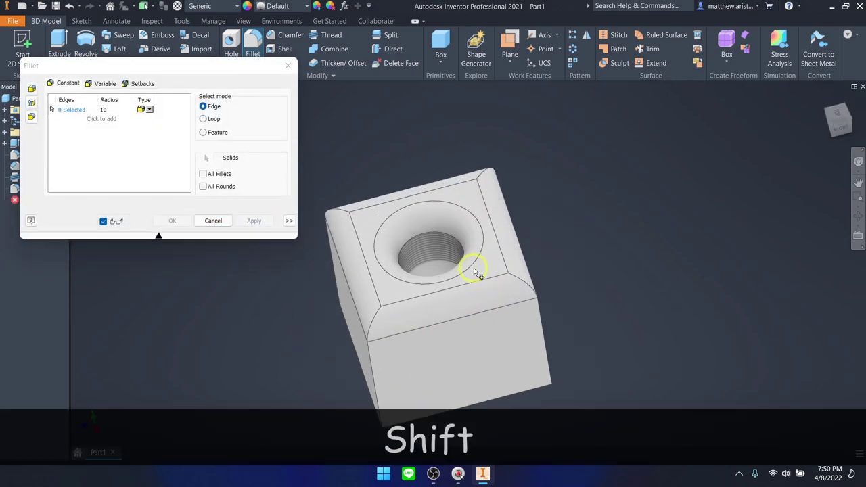
{"action": "scroll", "coordinate": [474, 271], "scroll_direction": "up", "scroll_amount": 3}
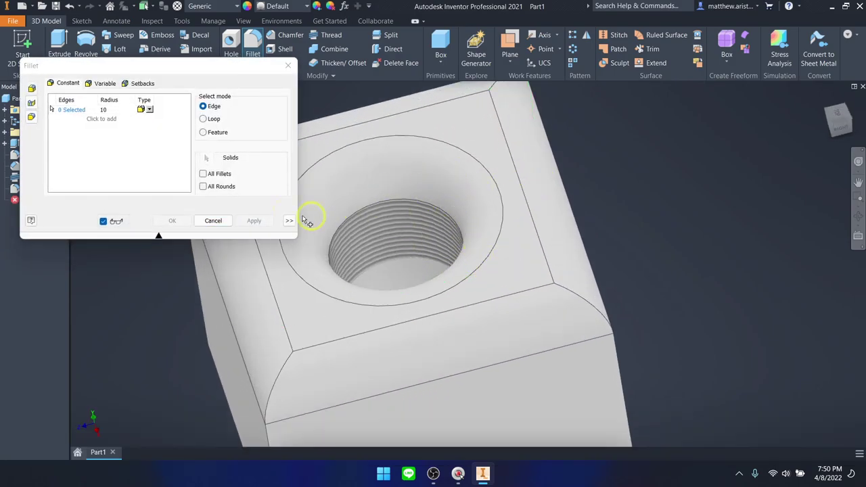
- Chamfer the circular edge of the hole on the cube's bottom face at a 10 mm distance
{"action": "left_click", "coordinate": [291, 36]}
{"action": "scroll", "coordinate": [488, 331], "scroll_direction": "down", "scroll_amount": 5}
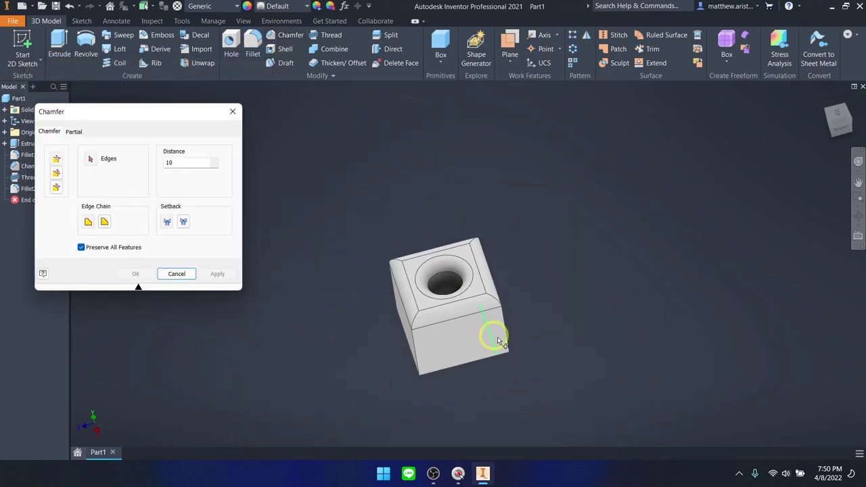
{"action": "middle_click_drag", "start_coordinate": [488, 331], "coordinate": [496, 299], "text": "shift"}
{"action": "scroll", "coordinate": [497, 299], "scroll_direction": "up", "scroll_amount": 5}
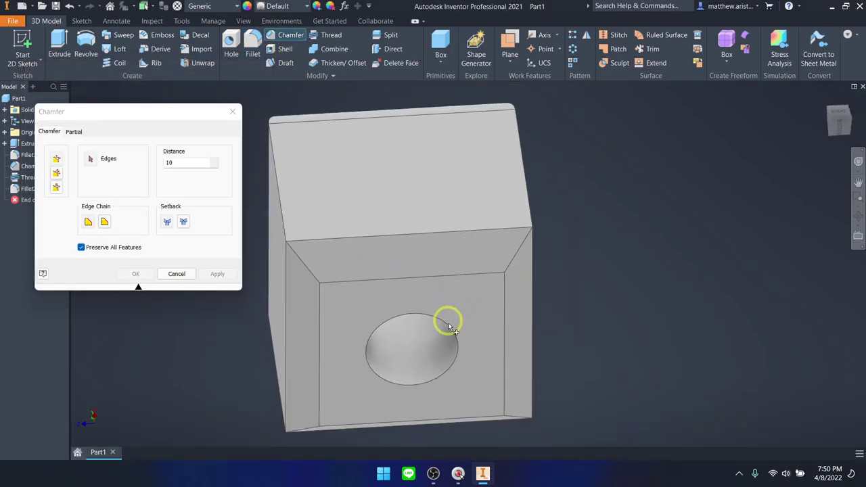
{"action": "left_click", "coordinate": [449, 330]}
{"action": "middle_click_drag", "start_coordinate": [548, 368], "coordinate": [455, 214], "text": "shift"}
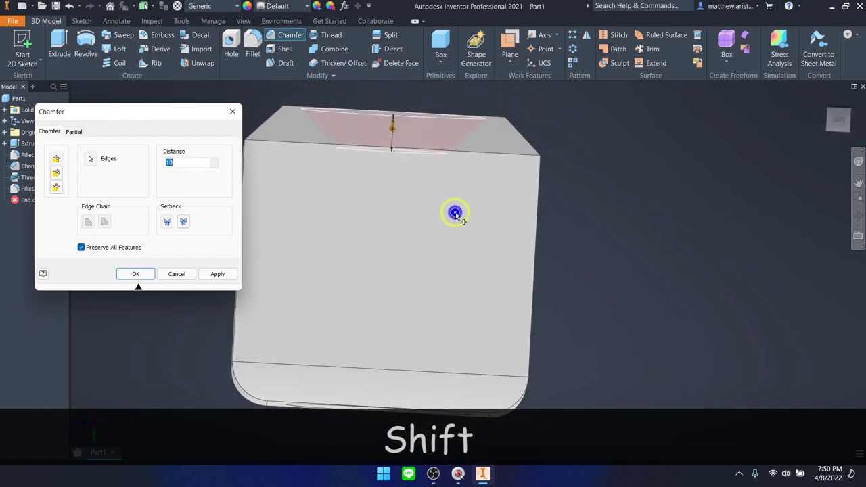
{"action": "left_click", "coordinate": [232, 273]}
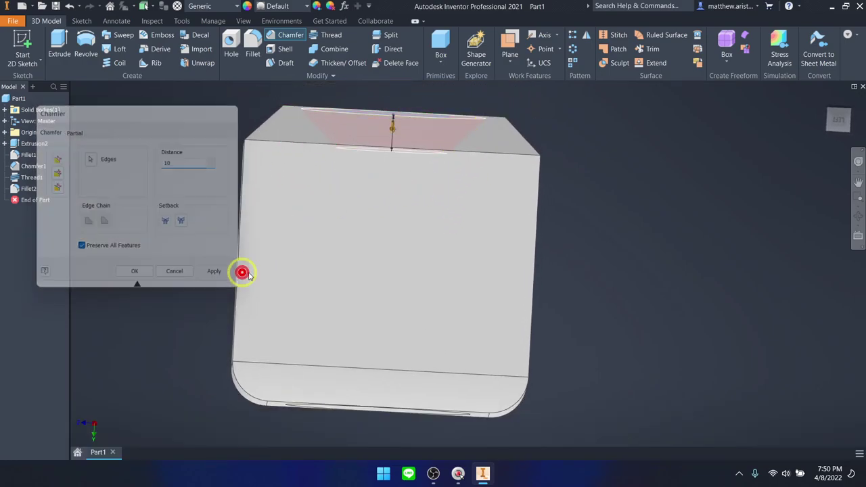
{"action": "scroll", "coordinate": [406, 226], "scroll_direction": "down", "scroll_amount": 2}
{"action": "scroll", "coordinate": [406, 226], "scroll_direction": "up", "scroll_amount": 2}
{"action": "scroll", "coordinate": [380, 268], "scroll_direction": "down", "scroll_amount": 1}
{"action": "key", "text": "Escape"}
- Delete both chamfers, both fillets and the thread, leaving only the base extrusion of the cube
{"action": "middle_click_drag", "start_coordinate": [380, 268], "coordinate": [496, 222], "text": "shift"}
{"action": "middle_click_drag", "start_coordinate": [473, 394], "coordinate": [571, 287], "text": "shift"}
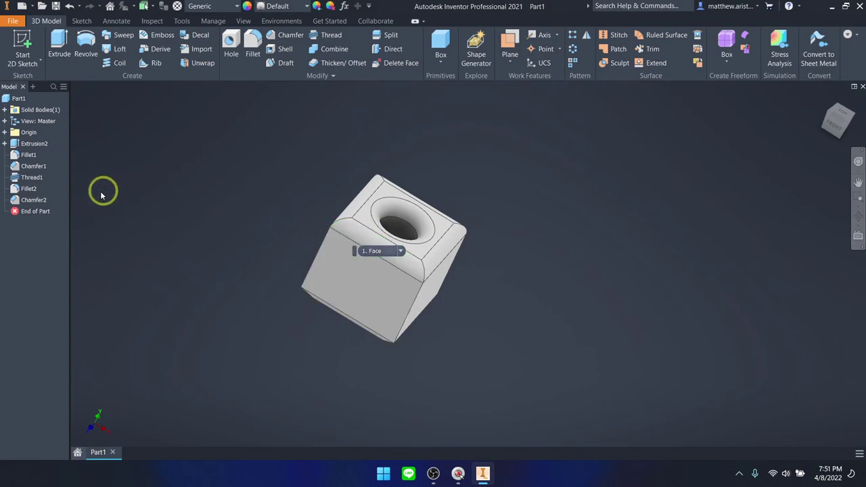
{"action": "left_click", "coordinate": [50, 202]}
{"action": "key", "text": "Delete"}
{"action": "left_click", "coordinate": [29, 188]}
{"action": "key", "text": "Delete"}
{"action": "left_click", "coordinate": [29, 178]}
{"action": "key", "text": "Delete"}
{"action": "key", "text": "Delete"}
{"action": "left_click", "coordinate": [26, 155]}
{"action": "key", "text": "Delete"}
- Edit the cube's extrusion to include the inner circle profile, filling the hole to make a solid 80 mm cube
{"action": "scroll", "coordinate": [488, 283], "scroll_direction": "down", "scroll_amount": 2}
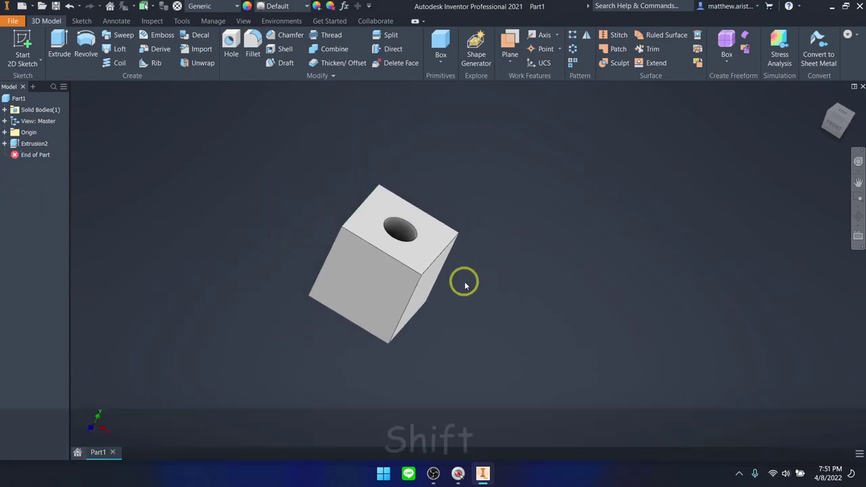
{"action": "middle_click_drag", "start_coordinate": [421, 315], "coordinate": [343, 286], "text": "shift"}
{"action": "scroll", "coordinate": [495, 195], "scroll_direction": "up", "scroll_amount": 3}
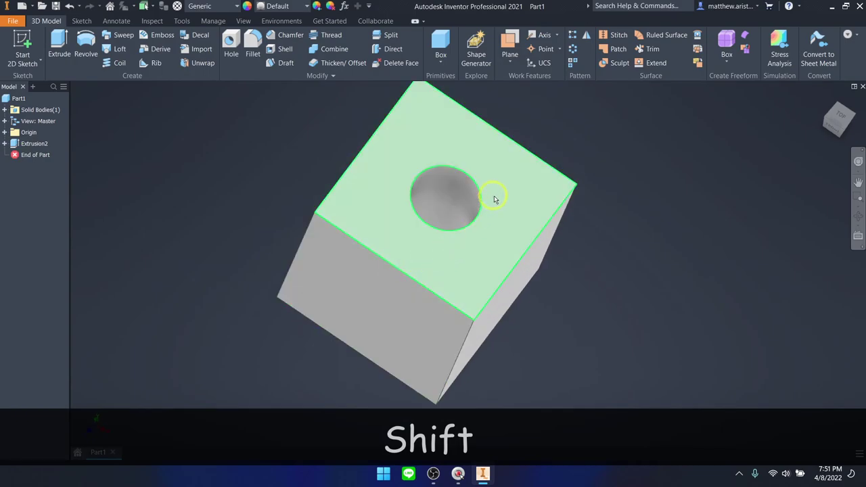
{"action": "left_click", "coordinate": [515, 226]}
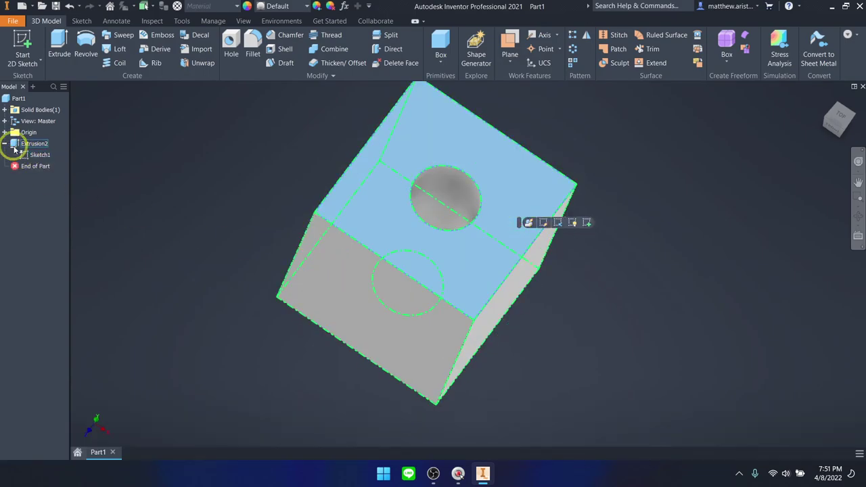
{"action": "double_click", "coordinate": [12, 142]}
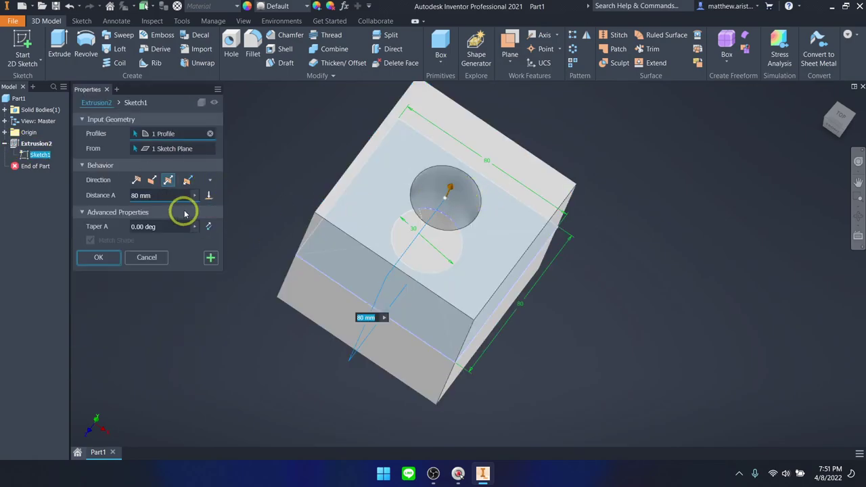
{"action": "left_click", "coordinate": [98, 257]}
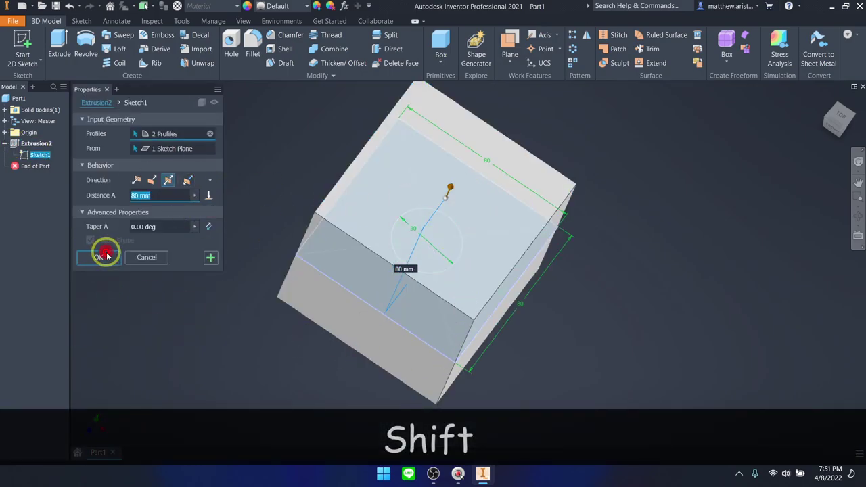
{"action": "scroll", "coordinate": [589, 286], "scroll_direction": "up", "scroll_amount": 3}
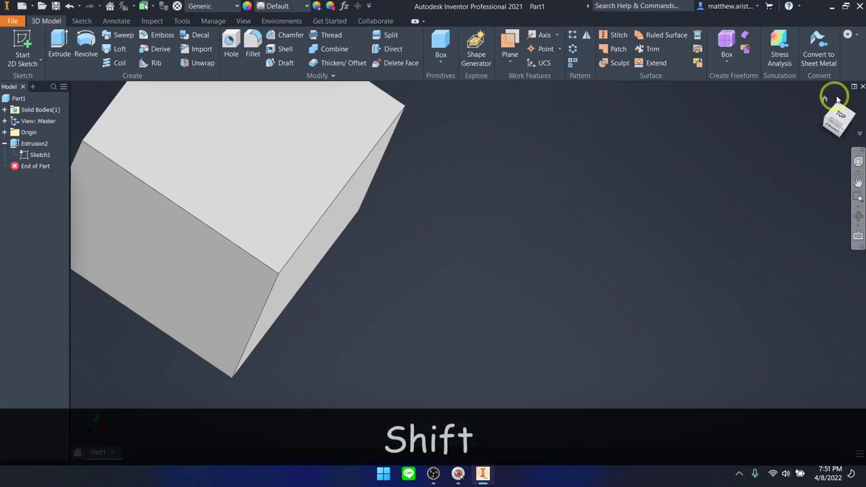
{"action": "left_click", "coordinate": [826, 100]}
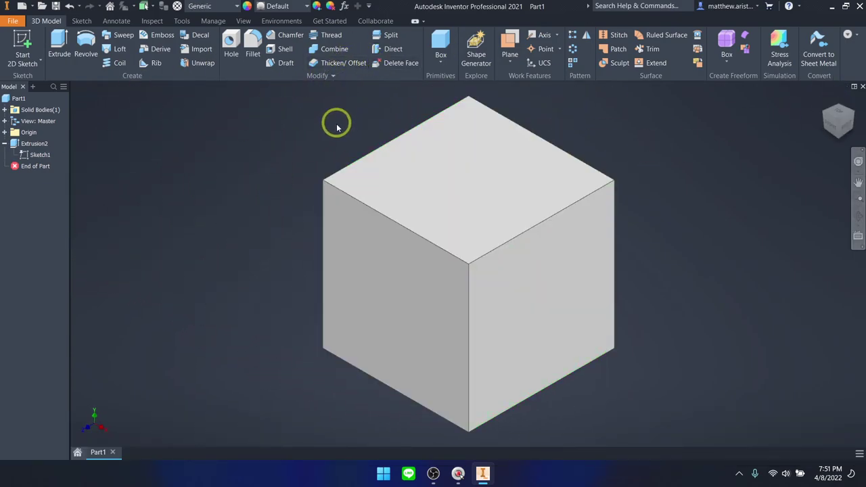
{"action": "left_click", "coordinate": [286, 50]}
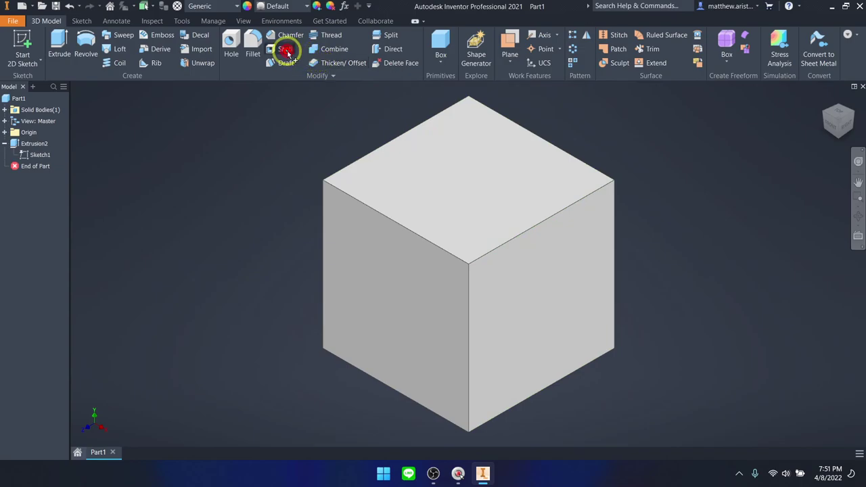
{"action": "left_click", "coordinate": [503, 200]}
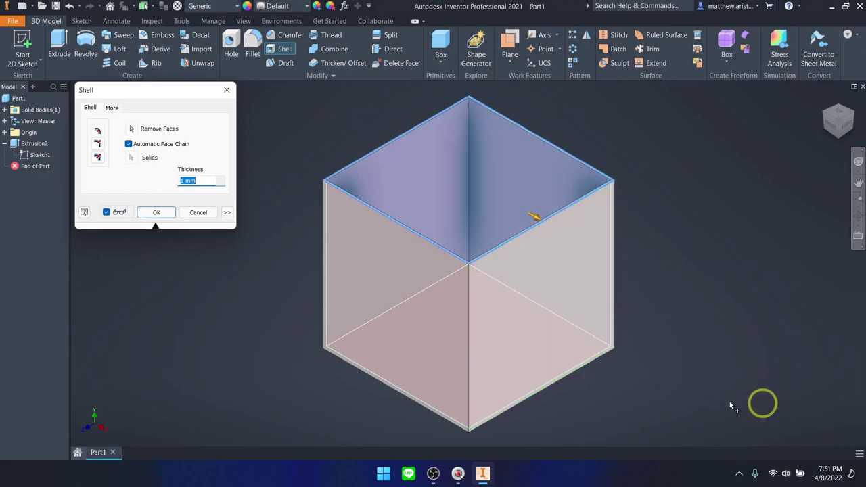
{"action": "left_click", "coordinate": [599, 351]}
{"action": "left_click", "coordinate": [397, 332], "text": "shift"}
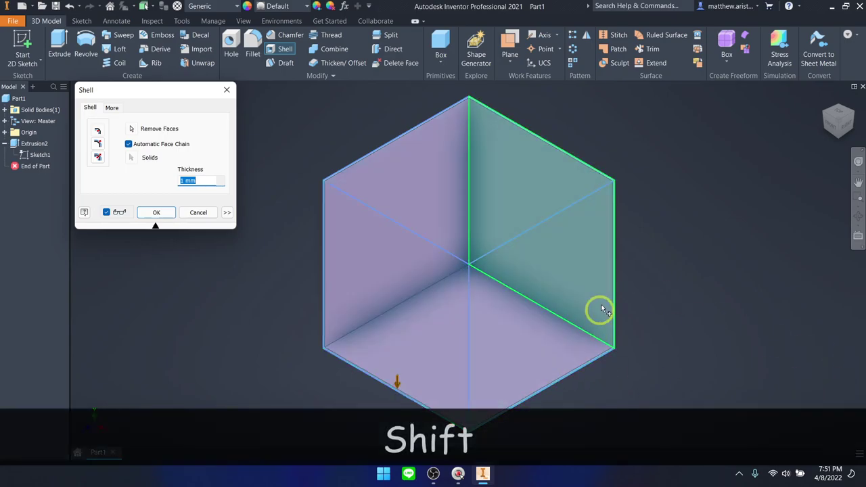
{"action": "left_click", "coordinate": [483, 360]}
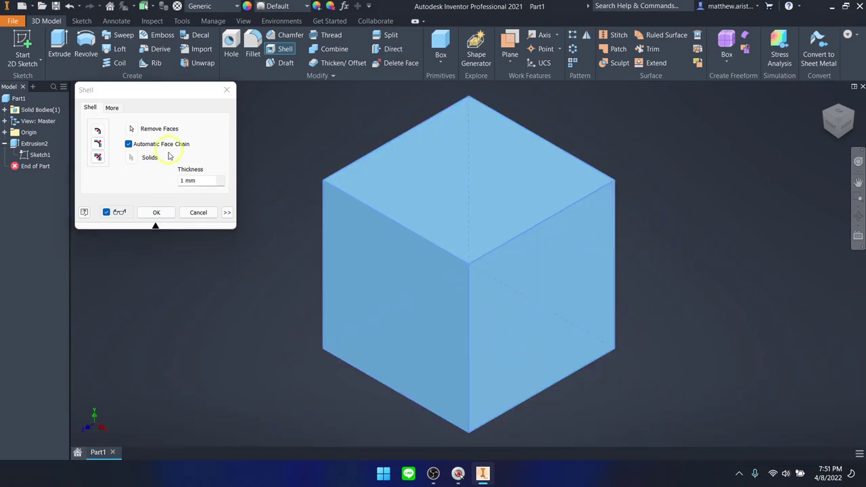
{"action": "key", "text": "Escape"}
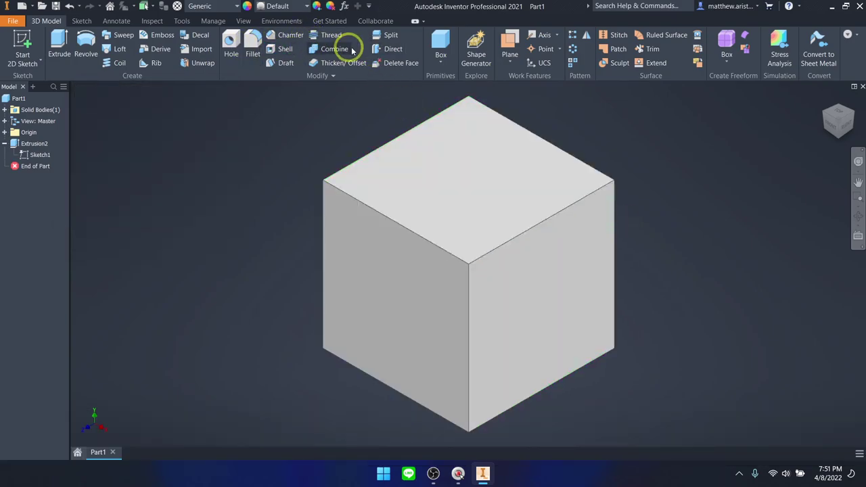
- Start a shell on the cube with its top and bottom faces removed
{"action": "left_click", "coordinate": [285, 48]}
{"action": "left_click", "coordinate": [512, 236]}
{"action": "scroll", "coordinate": [572, 389], "scroll_direction": "down", "scroll_amount": 5}
{"action": "middle_click_drag", "start_coordinate": [584, 386], "coordinate": [535, 361], "text": "shift"}
{"action": "scroll", "coordinate": [618, 272], "scroll_direction": "down", "scroll_amount": 3}
{"action": "middle_click_drag", "start_coordinate": [618, 357], "coordinate": [629, 348], "text": "shift"}
{"action": "scroll", "coordinate": [616, 325], "scroll_direction": "up", "scroll_amount": 4}
{"action": "middle_click_drag", "start_coordinate": [603, 305], "coordinate": [364, 226], "text": "shift"}
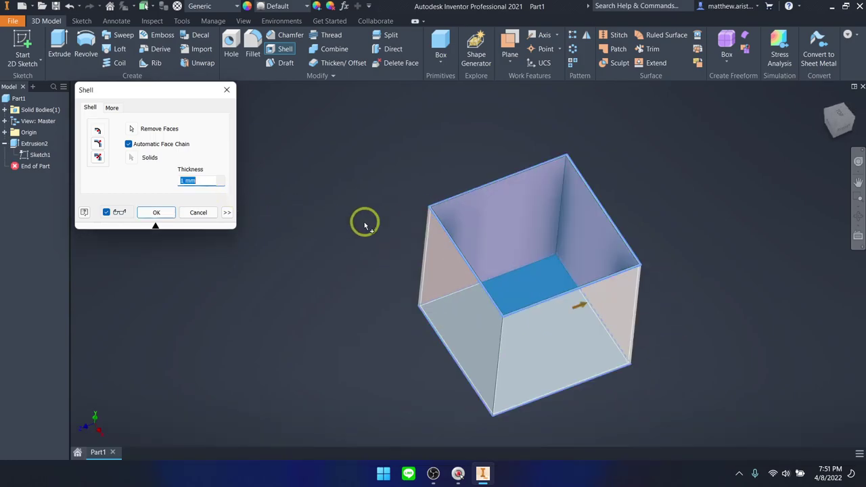
- Preview the shell with a 20 mm wall thickness, and finish it with a thickness of 5 mm
{"action": "left_click", "coordinate": [193, 183]}
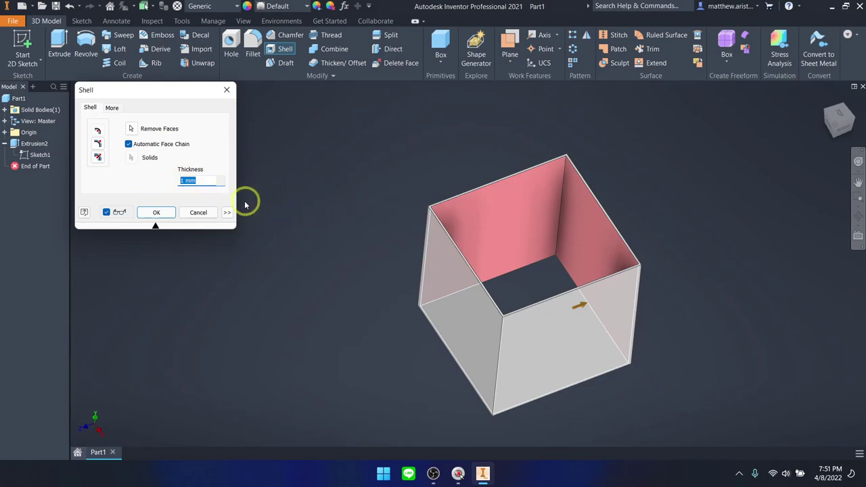
{"action": "type", "text": "20"}
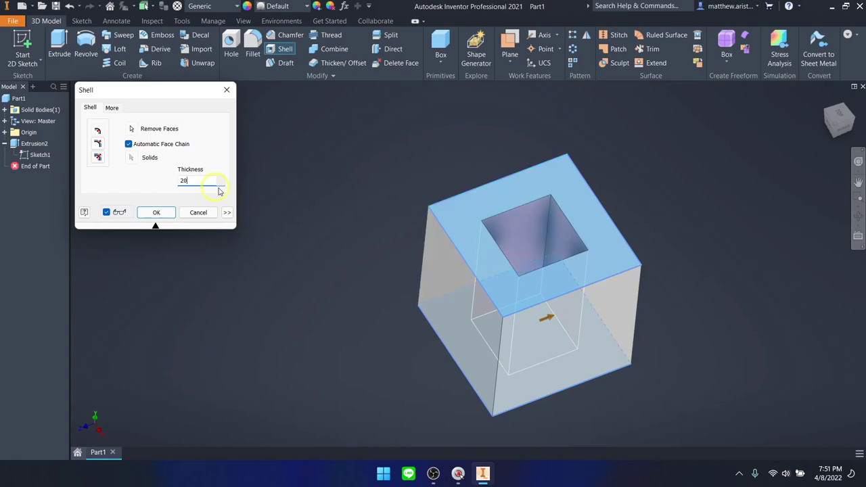
{"action": "left_click", "coordinate": [197, 183]}
{"action": "type", "text": "5"}
{"action": "left_click", "coordinate": [161, 215]}
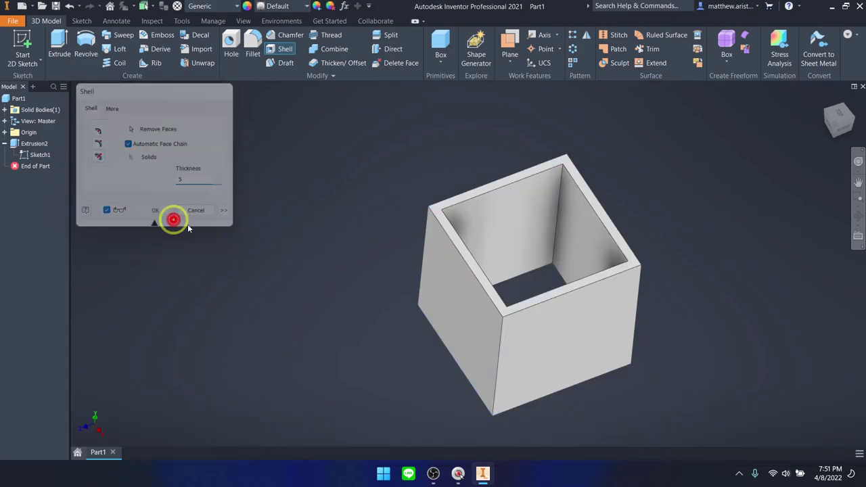
{"action": "middle_click_drag", "start_coordinate": [661, 344], "coordinate": [600, 323], "text": "shift"}
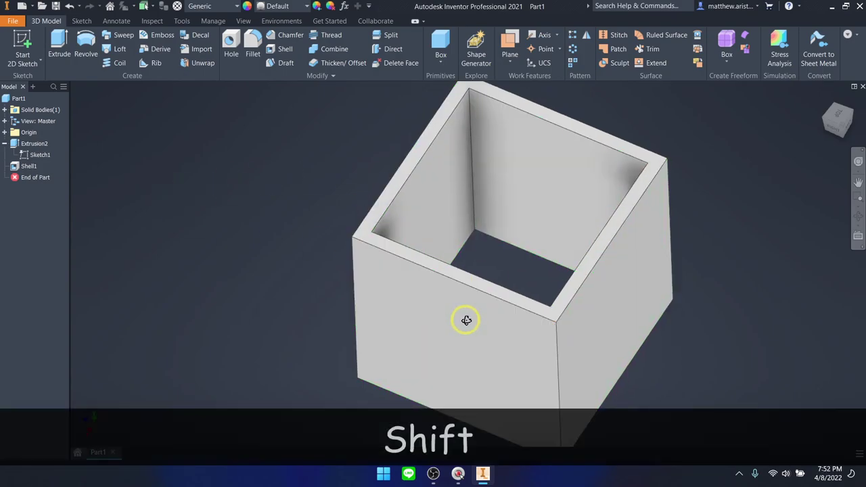
{"action": "middle_click_drag", "start_coordinate": [464, 319], "coordinate": [386, 218], "text": "shift"}
{"action": "middle_click_drag", "start_coordinate": [629, 345], "coordinate": [593, 187], "text": "shift"}
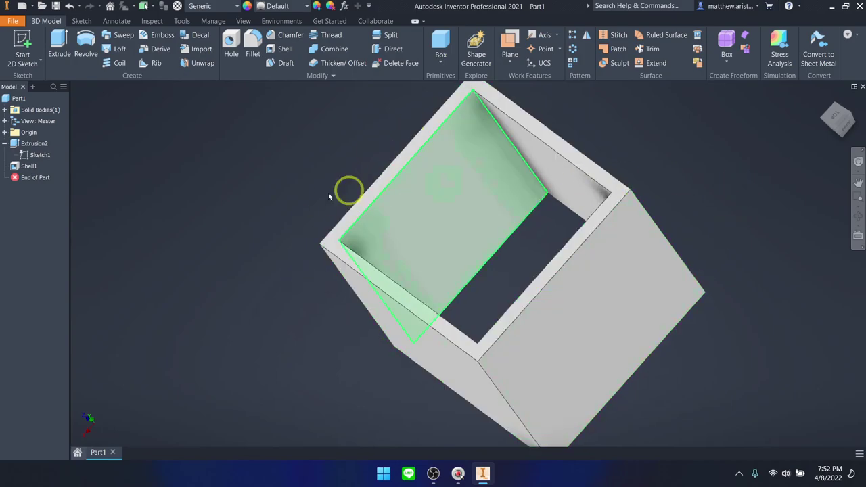
{"action": "middle_click_drag", "start_coordinate": [519, 223], "coordinate": [486, 213], "text": "shift"}
{"action": "left_click", "coordinate": [283, 49]}
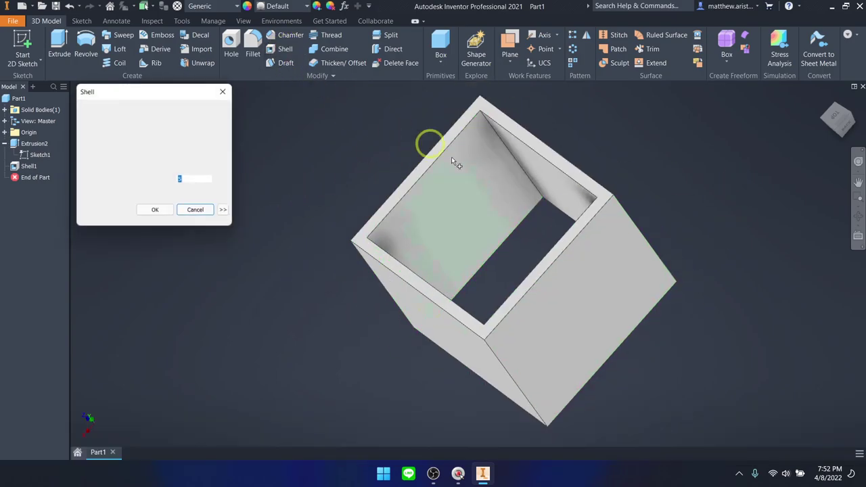
{"action": "middle_click_drag", "start_coordinate": [469, 234], "coordinate": [532, 210], "text": "shift"}
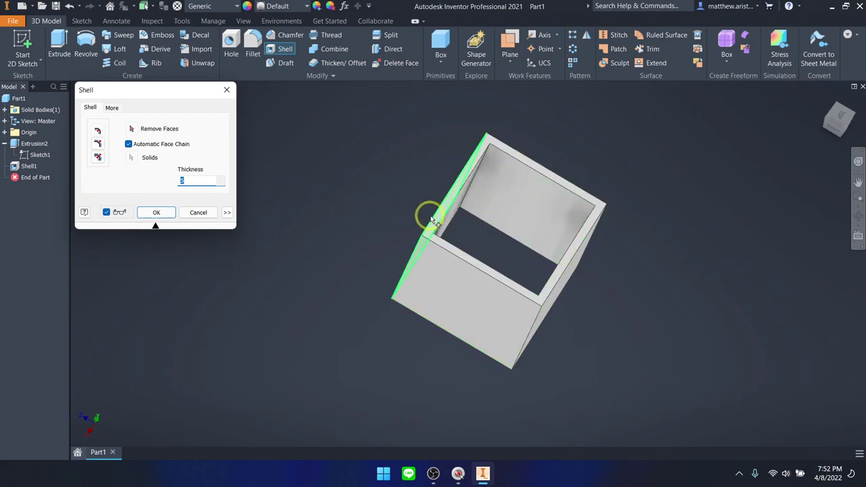
{"action": "key", "text": "shift"}
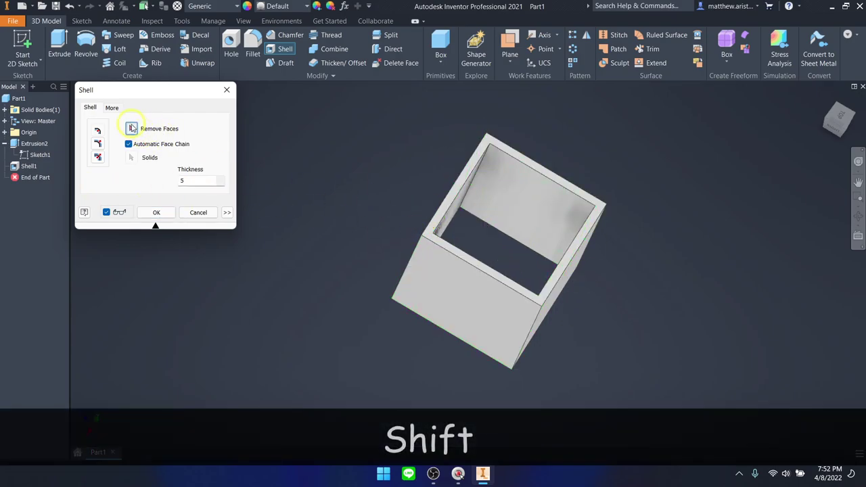
{"action": "left_click", "coordinate": [535, 258]}
{"action": "key", "text": "Escape"}
- Edit the shell to exclude the top face from the removed faces, leaving only the bottom of the cube open
{"action": "middle_click_drag", "start_coordinate": [494, 269], "coordinate": [406, 206], "text": "shift"}
{"action": "scroll", "coordinate": [406, 205], "scroll_direction": "up", "scroll_amount": 3}
{"action": "double_click", "coordinate": [42, 171]}
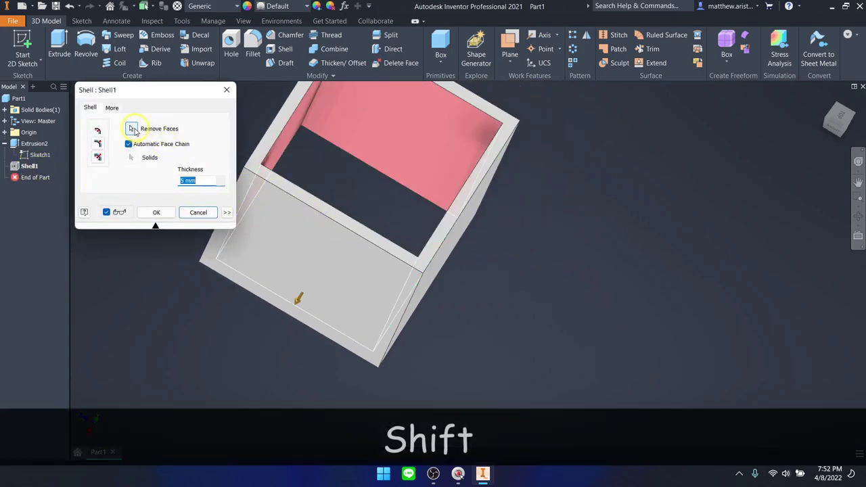
{"action": "left_click", "coordinate": [368, 180], "text": "shift"}
{"action": "scroll", "coordinate": [452, 254], "scroll_direction": "down", "scroll_amount": 5}
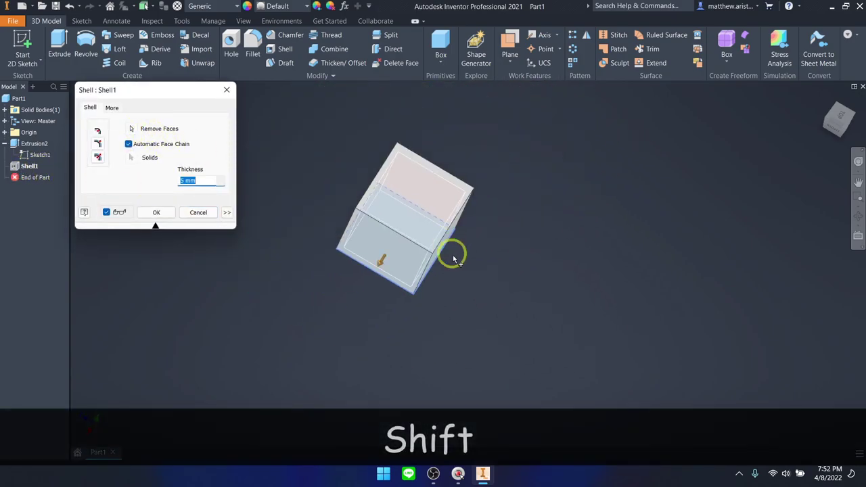
{"action": "scroll", "coordinate": [452, 254], "scroll_direction": "down", "scroll_amount": 2}
{"action": "middle_click_drag", "start_coordinate": [451, 253], "coordinate": [472, 112], "text": "shift"}
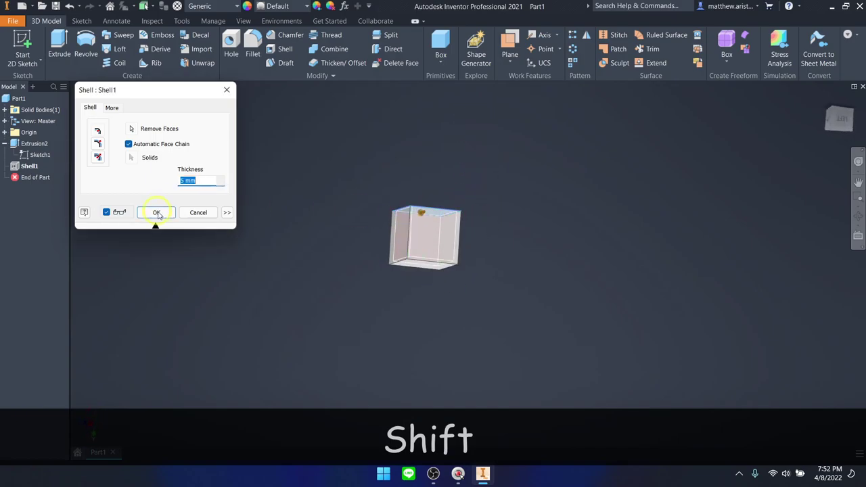
{"action": "left_click", "coordinate": [156, 213]}
{"action": "key", "text": "Escape"}
{"action": "scroll", "coordinate": [456, 259], "scroll_direction": "down", "scroll_amount": 3}
{"action": "middle_click_drag", "start_coordinate": [456, 259], "coordinate": [413, 303], "text": "shift"}
{"action": "scroll", "coordinate": [445, 241], "scroll_direction": "up", "scroll_amount": 6}
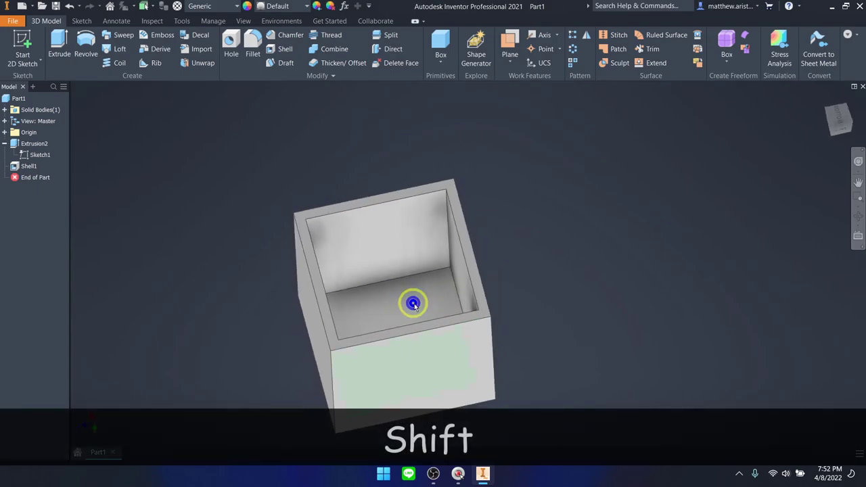
{"action": "left_click", "coordinate": [818, 108]}
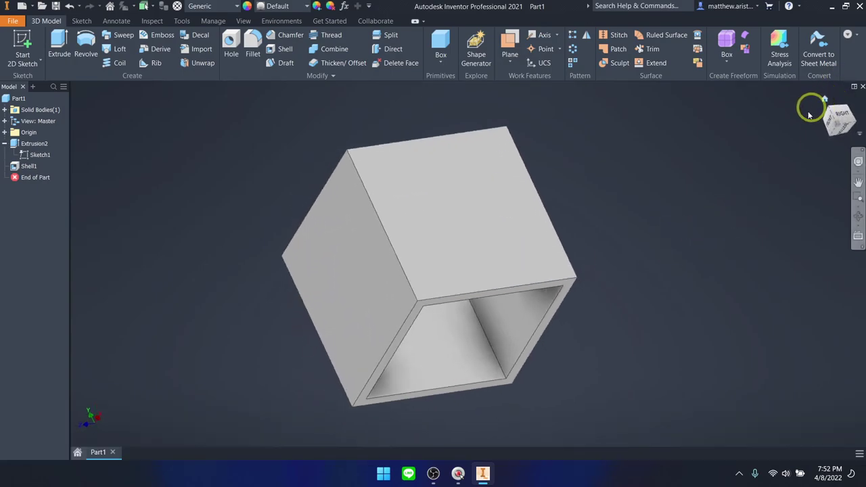
{"action": "left_click", "coordinate": [23, 175]}
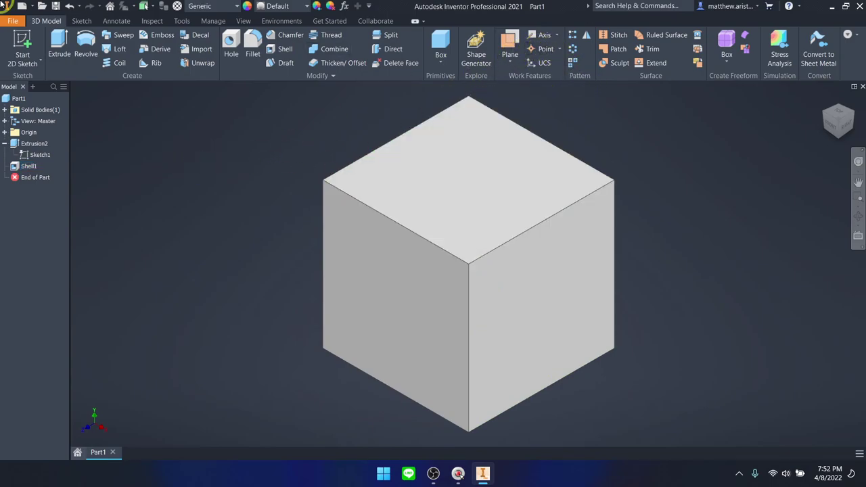
{"action": "left_click", "coordinate": [182, 25]}
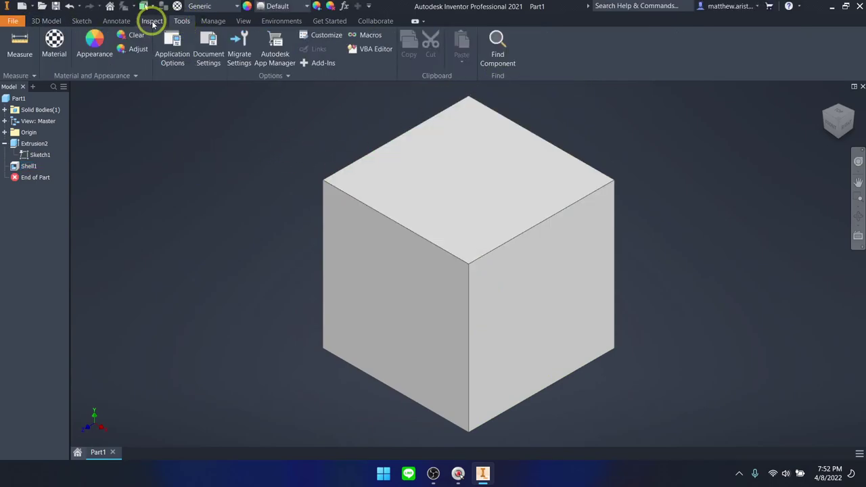
{"action": "left_click", "coordinate": [48, 23]}
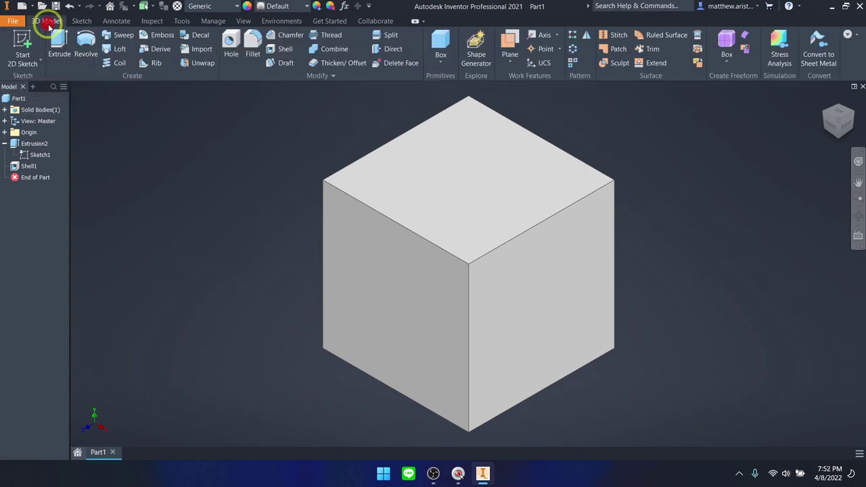
{"action": "left_click", "coordinate": [182, 24]}
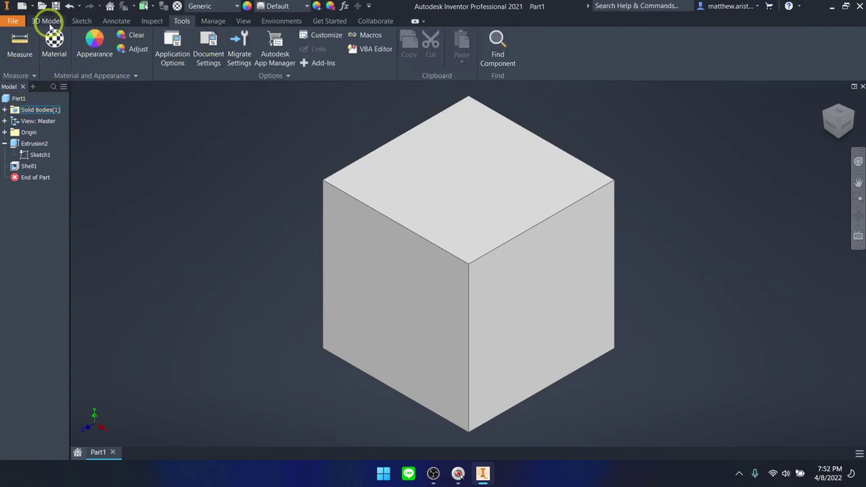
{"action": "left_click", "coordinate": [50, 21]}
{"action": "left_click", "coordinate": [280, 231]}
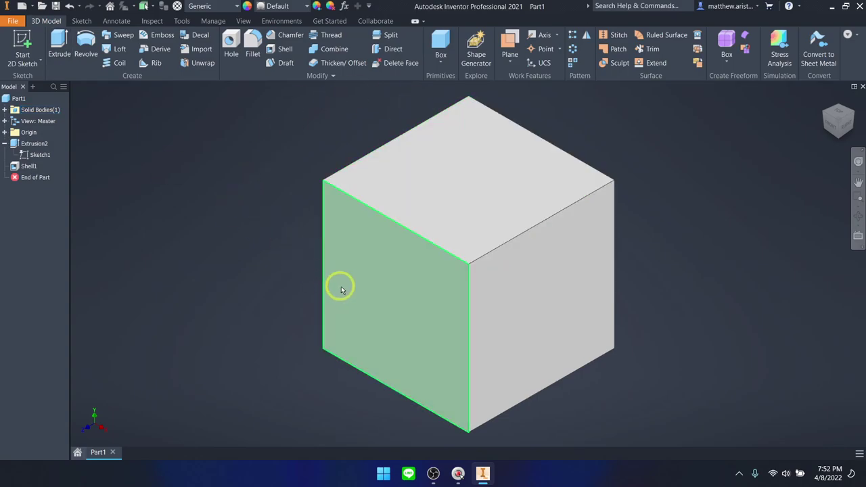
- Measure the distance between two opposite outer side faces of the cube
{"action": "key", "text": "m"}
{"action": "left_click", "coordinate": [389, 283]}
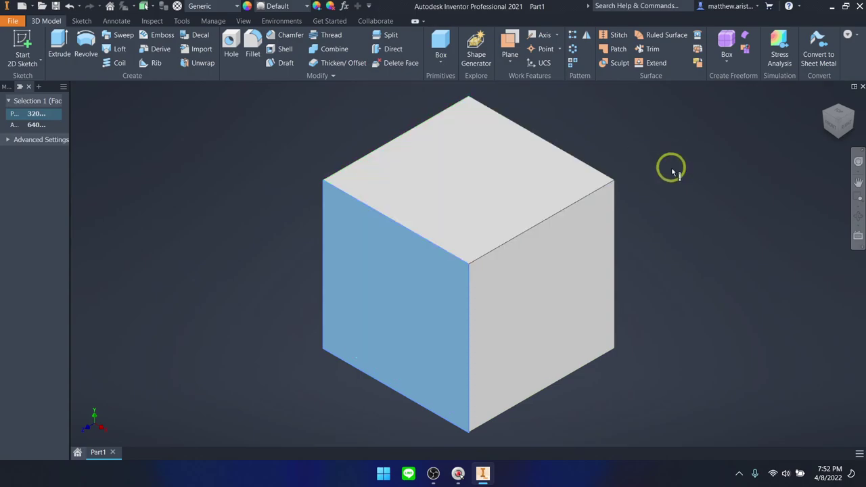
{"action": "middle_click_drag", "start_coordinate": [567, 231], "coordinate": [573, 261], "text": "shift"}
{"action": "left_click", "coordinate": [573, 261]}
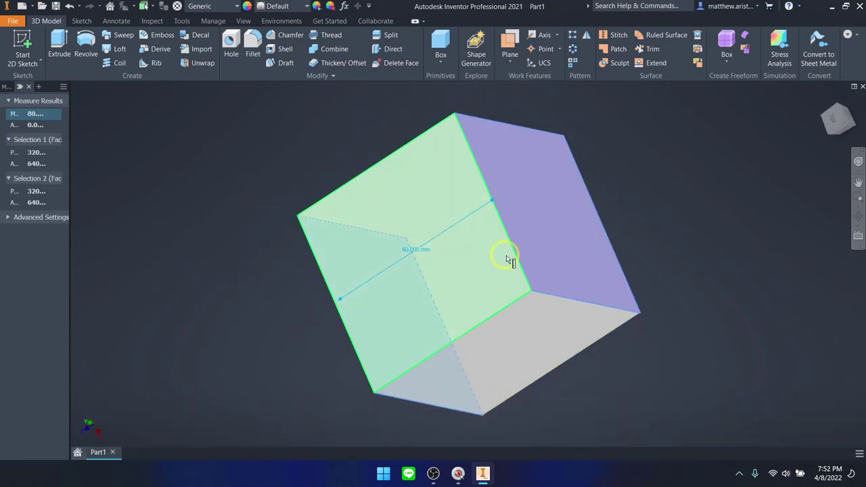
{"action": "middle_click_drag", "start_coordinate": [507, 266], "coordinate": [578, 258], "text": "shift"}
{"action": "middle_click_drag", "start_coordinate": [485, 281], "coordinate": [482, 190], "text": "shift"}
{"action": "left_click", "coordinate": [481, 189]}
{"action": "middle_click_drag", "start_coordinate": [617, 245], "coordinate": [552, 221], "text": "shift"}
{"action": "left_click", "coordinate": [235, 150]}
- Measure the wall thickness between an inner side face and the parallel outer face of the shelled cube
{"action": "key", "text": "m"}
{"action": "middle_click_drag", "start_coordinate": [513, 247], "coordinate": [535, 207], "text": "shift"}
{"action": "scroll", "coordinate": [483, 236], "scroll_direction": "up", "scroll_amount": 5}
{"action": "middle_click_drag", "start_coordinate": [483, 236], "coordinate": [467, 202], "text": "shift"}
{"action": "left_click", "coordinate": [586, 243]}
{"action": "middle_click_drag", "start_coordinate": [586, 243], "coordinate": [332, 172], "text": "shift"}
{"action": "left_click", "coordinate": [327, 177]}
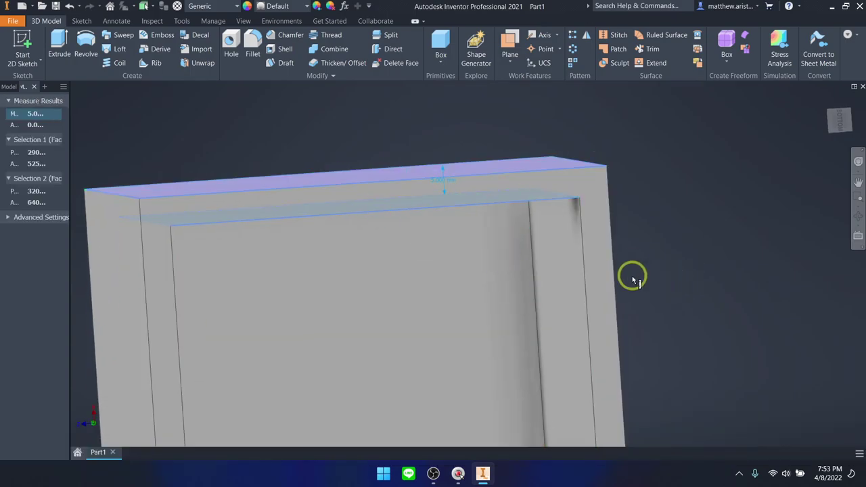
{"action": "middle_click_drag", "start_coordinate": [421, 172], "coordinate": [443, 172], "text": "shift"}
{"action": "scroll", "coordinate": [447, 178], "scroll_direction": "up", "scroll_amount": 2}
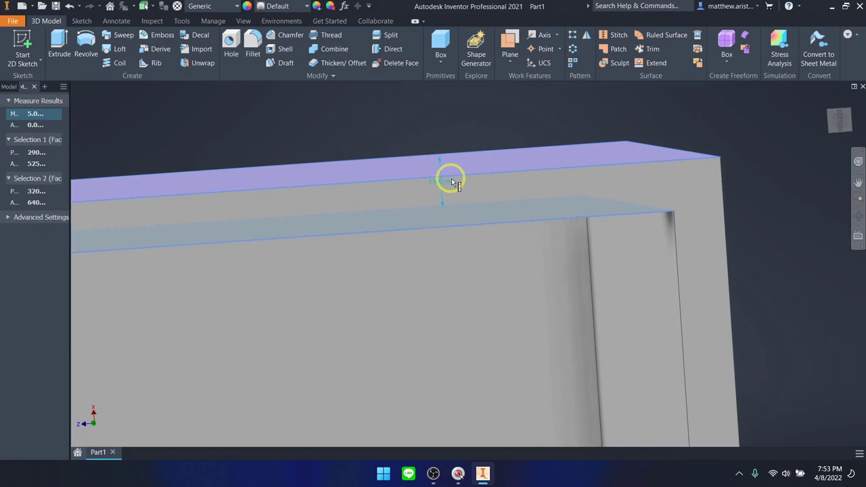
{"action": "scroll", "coordinate": [437, 188], "scroll_direction": "up", "scroll_amount": 2}
{"action": "scroll", "coordinate": [440, 203], "scroll_direction": "down", "scroll_amount": 2}
{"action": "middle_click_drag", "start_coordinate": [447, 235], "coordinate": [220, 196], "text": "shift"}
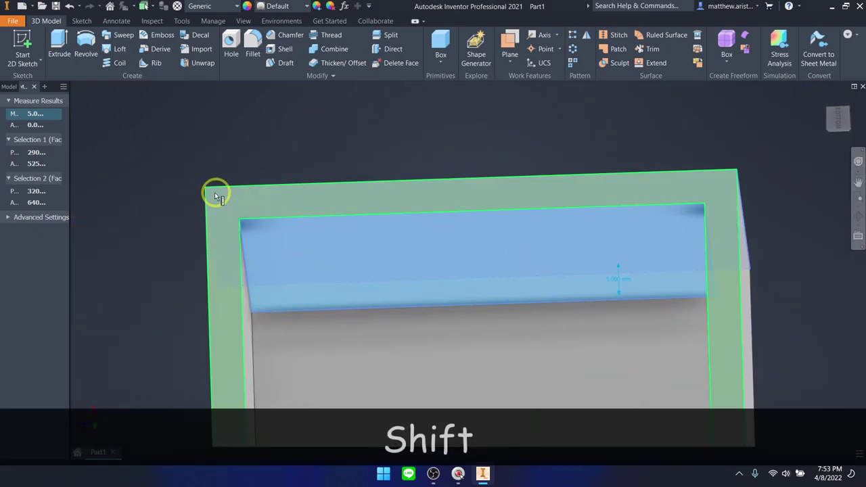
- Measure the diagonal distance between the outer and inner corner points of the open bottom rim
{"action": "left_click", "coordinate": [241, 219]}
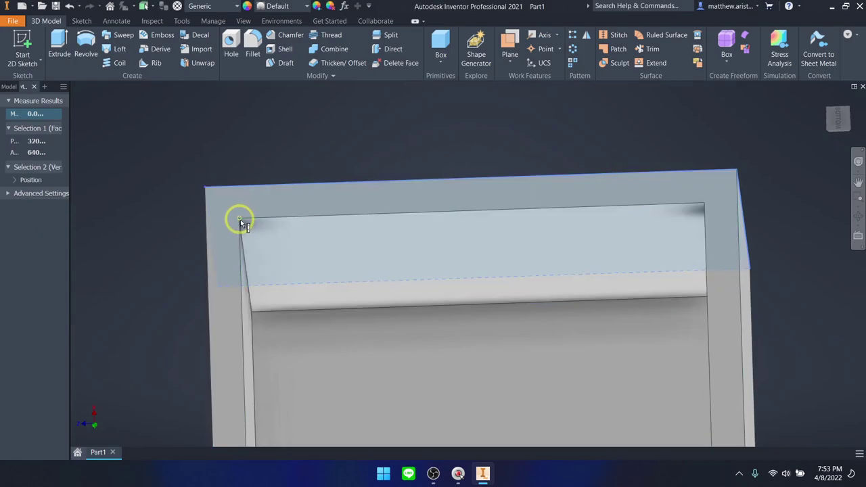
{"action": "left_click", "coordinate": [241, 222]}
{"action": "scroll", "coordinate": [244, 201], "scroll_direction": "up", "scroll_amount": 3}
{"action": "middle_click_drag", "start_coordinate": [259, 203], "coordinate": [302, 179]}
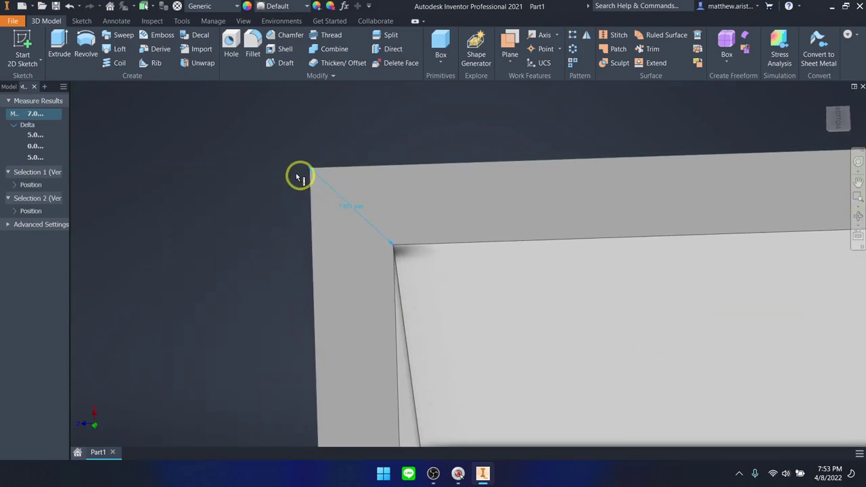
{"action": "scroll", "coordinate": [542, 262], "scroll_direction": "down", "scroll_amount": 3}
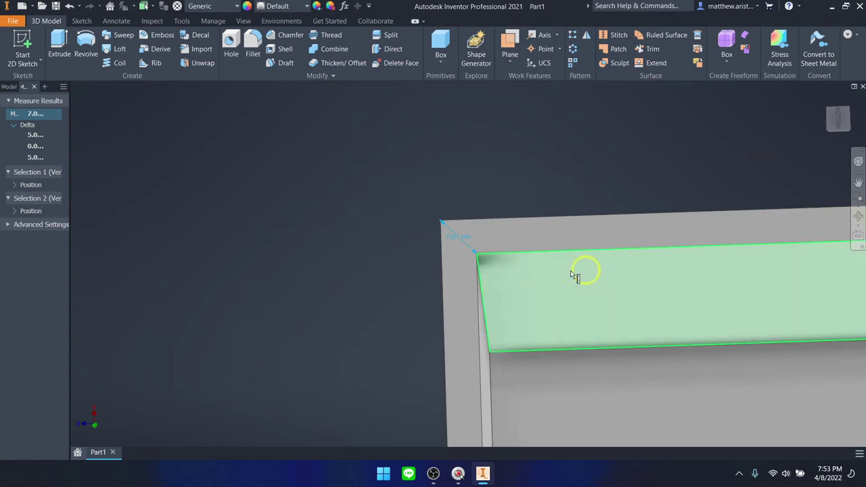
{"action": "left_click", "coordinate": [477, 255]}
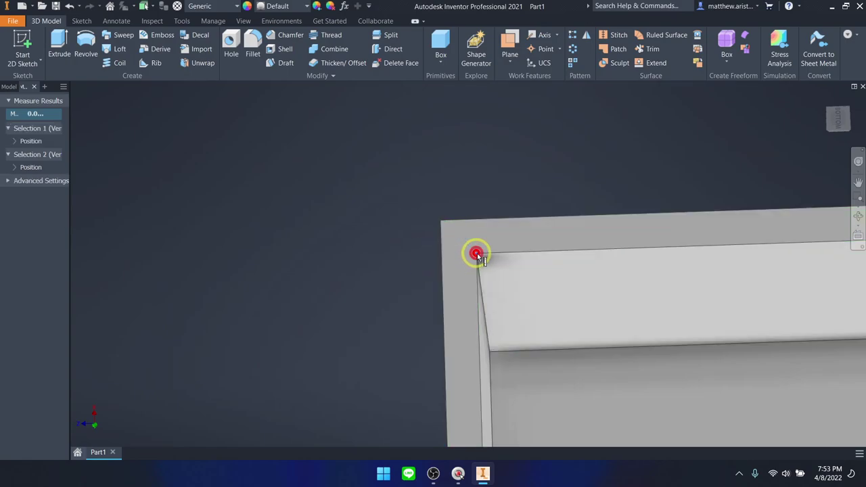
- Measure the distance from the rim's inner corner point to the cube's outer side edge, and return to the home view
{"action": "left_click", "coordinate": [441, 251]}
{"action": "scroll", "coordinate": [452, 265], "scroll_direction": "up", "scroll_amount": 2}
{"action": "scroll", "coordinate": [452, 265], "scroll_direction": "up", "scroll_amount": 1}
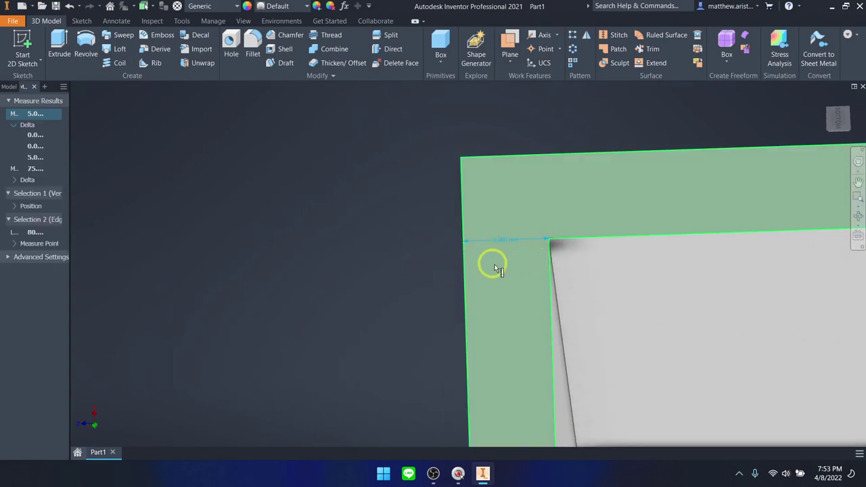
{"action": "scroll", "coordinate": [522, 251], "scroll_direction": "down", "scroll_amount": 3}
{"action": "key", "text": "Escape"}
{"action": "scroll", "coordinate": [670, 300], "scroll_direction": "down", "scroll_amount": 3}
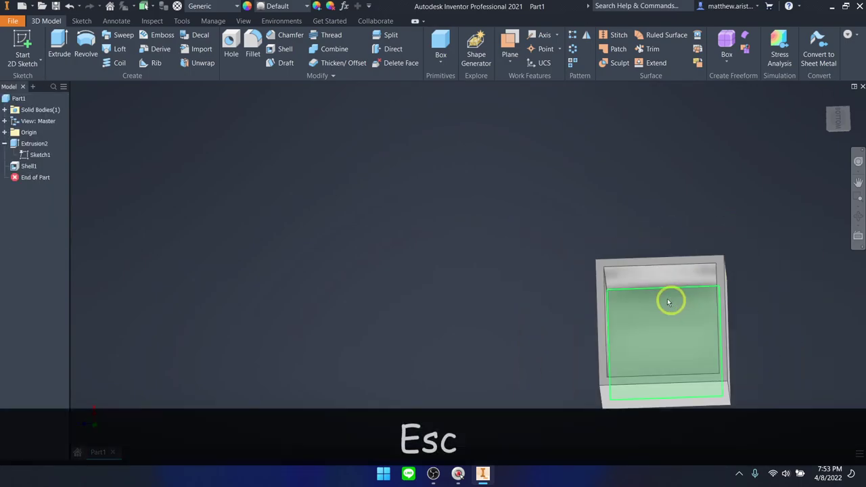
{"action": "left_click", "coordinate": [827, 106]}
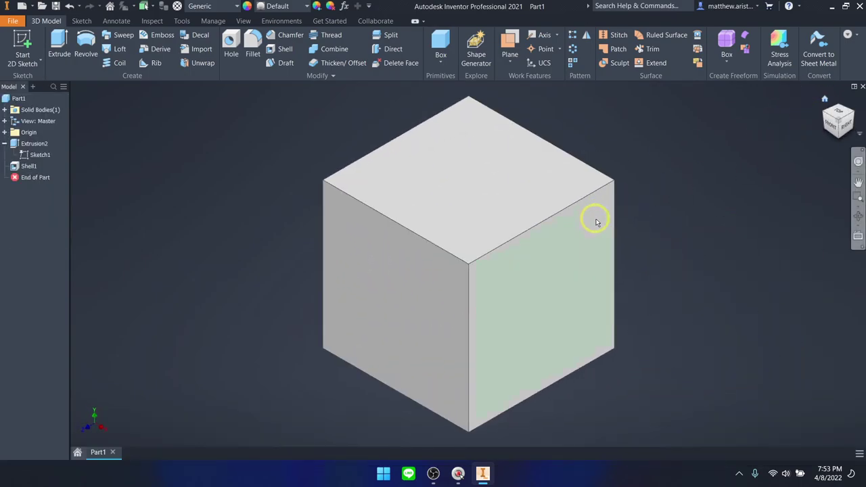
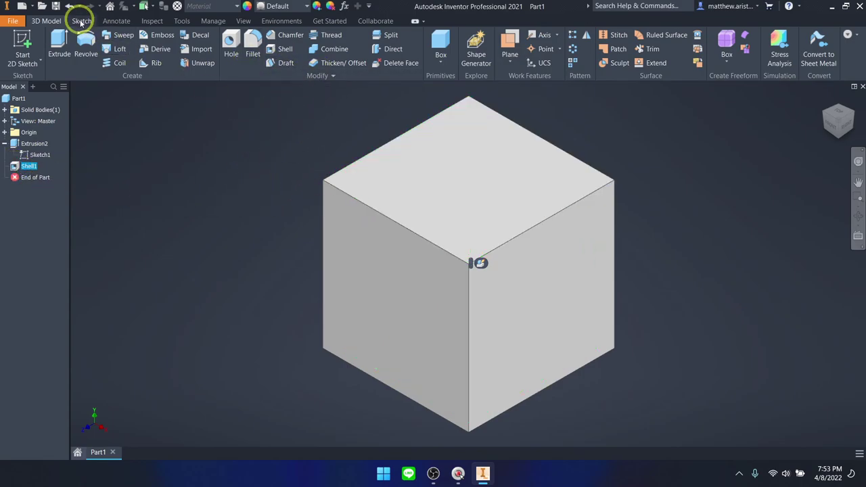
{"action": "left_click", "coordinate": [82, 21]}
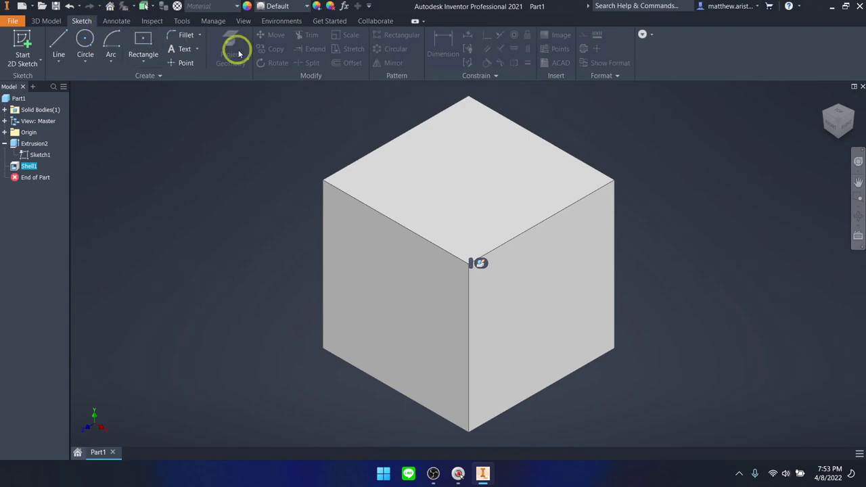
{"action": "scroll", "coordinate": [439, 254], "scroll_direction": "down", "scroll_amount": 1}
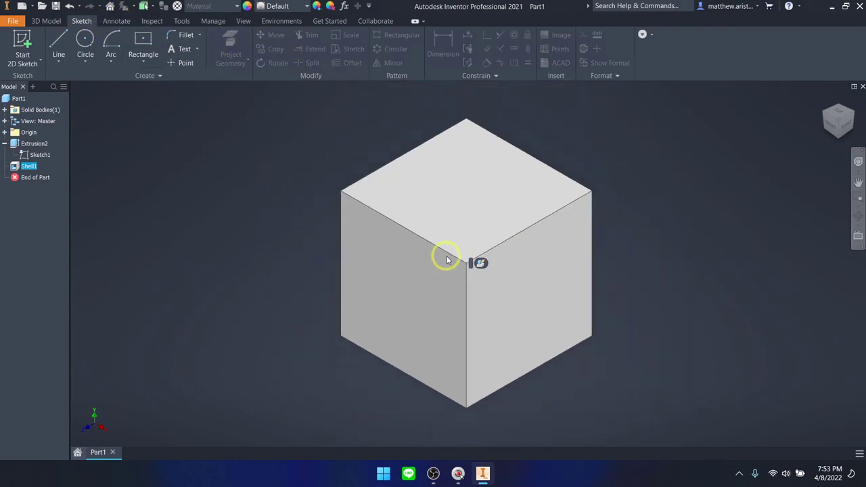
{"action": "left_click_drag", "start_coordinate": [293, 125], "coordinate": [346, 139]}
{"action": "left_click_drag", "start_coordinate": [293, 103], "coordinate": [281, 207]}
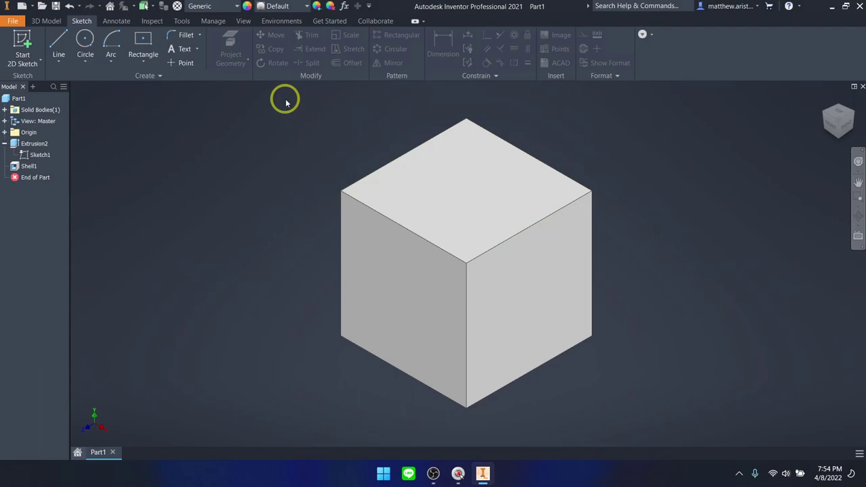
- Assign an aluminum material from the Inventor Material Library to the part
{"action": "left_click", "coordinate": [236, 8]}
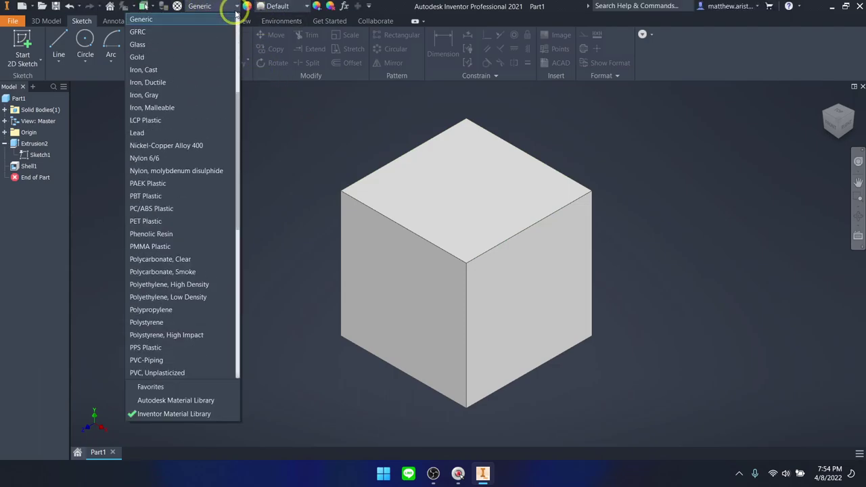
{"action": "scroll", "coordinate": [179, 195], "scroll_direction": "down", "scroll_amount": 2}
{"action": "scroll", "coordinate": [186, 203], "scroll_direction": "down", "scroll_amount": 7}
{"action": "scroll", "coordinate": [179, 223], "scroll_direction": "down", "scroll_amount": 1}
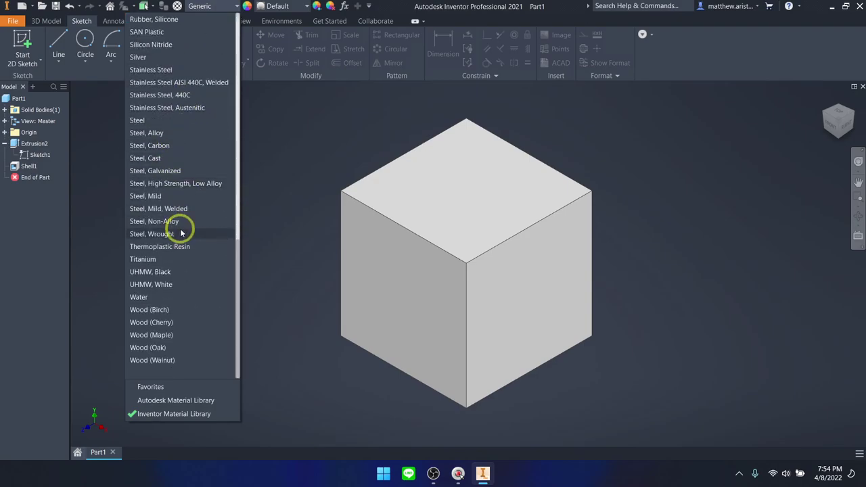
{"action": "scroll", "coordinate": [200, 163], "scroll_direction": "up", "scroll_amount": 3}
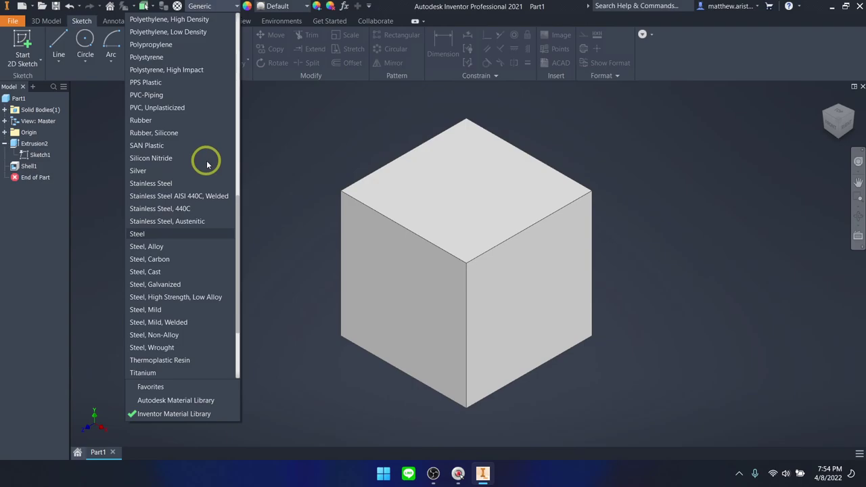
{"action": "key", "text": "a"}
{"action": "key", "text": "l"}
{"action": "key", "text": "u"}
{"action": "left_click", "coordinate": [181, 57]}
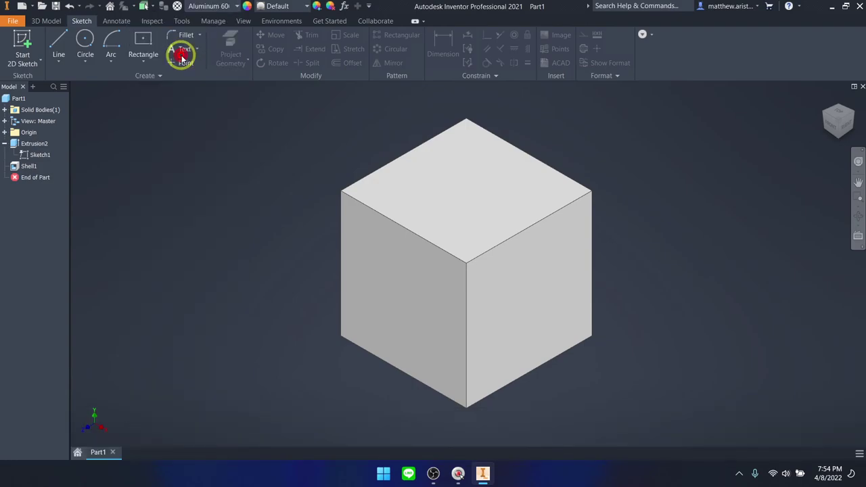
- Override the part's appearance with Copper - Polished and inspect the shelled cube from below
{"action": "middle_click_drag", "start_coordinate": [620, 278], "coordinate": [414, 197], "text": "shift"}
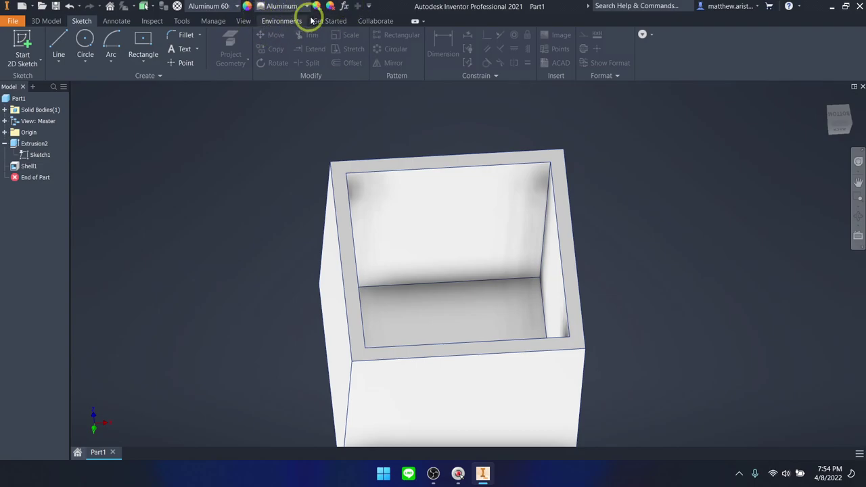
{"action": "scroll", "coordinate": [277, 163], "scroll_direction": "up", "scroll_amount": 2}
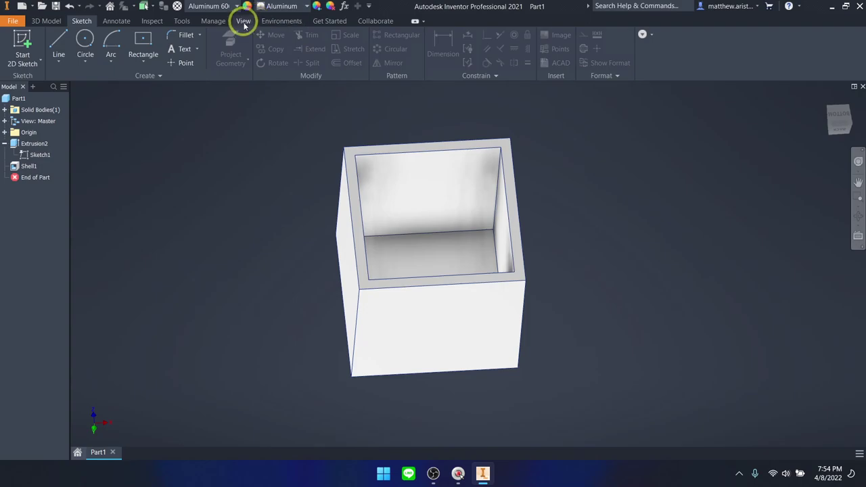
{"action": "left_click", "coordinate": [292, 6]}
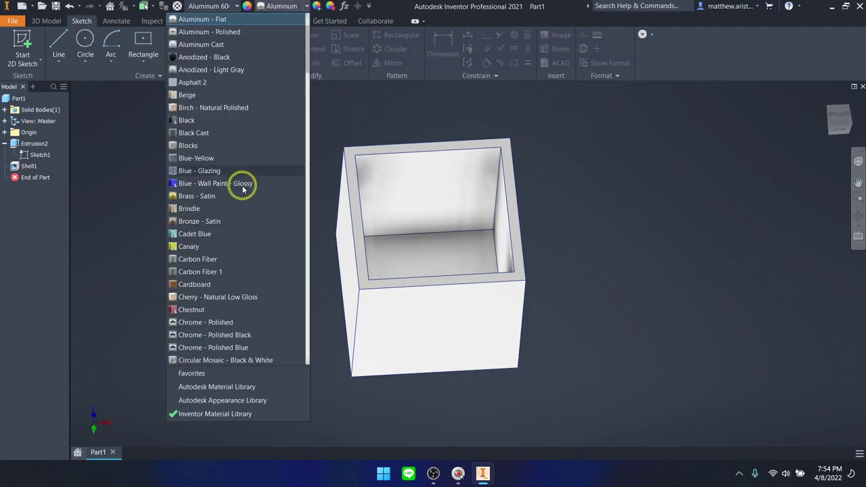
{"action": "scroll", "coordinate": [230, 271], "scroll_direction": "down", "scroll_amount": 5}
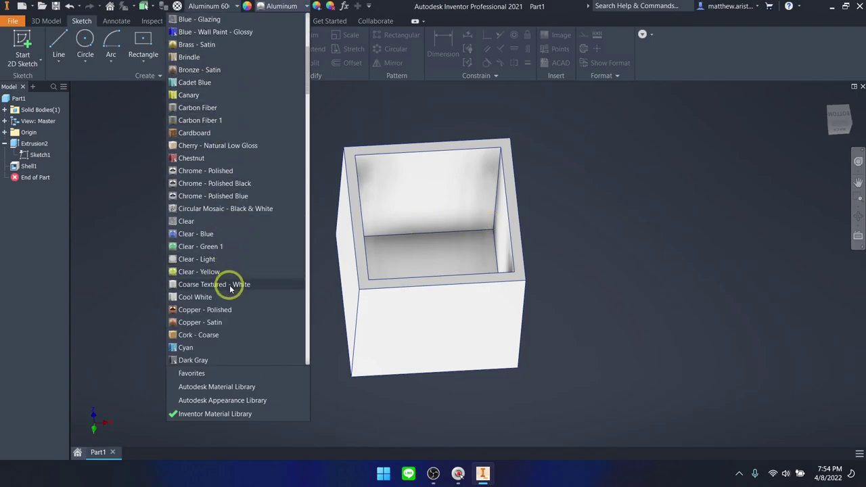
{"action": "left_click", "coordinate": [207, 274]}
{"action": "middle_click_drag", "start_coordinate": [565, 373], "coordinate": [486, 310], "text": "shift"}
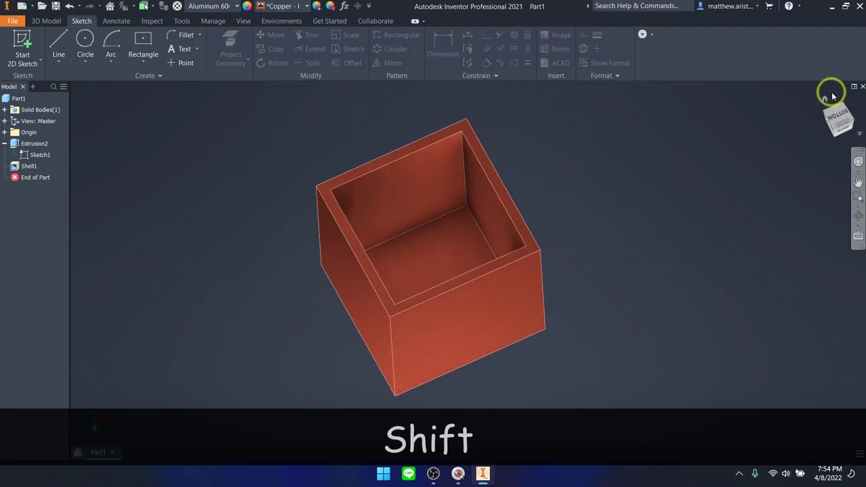
{"action": "left_click", "coordinate": [826, 98]}
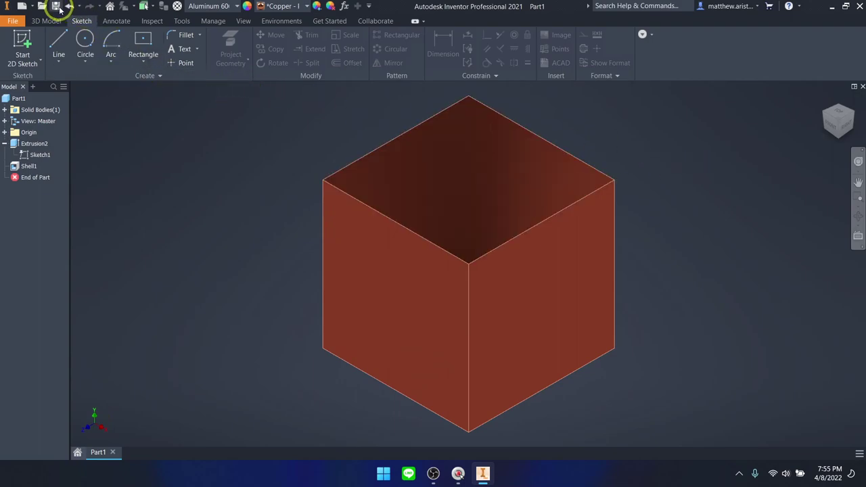
- Start saving the part and create a folder named IPTEK three levels above the proposed IAM folder
{"action": "left_click", "coordinate": [14, 22]}
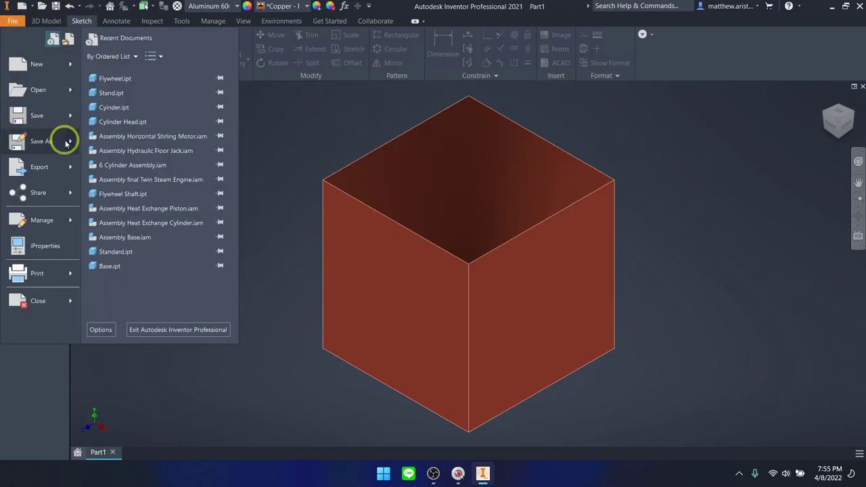
{"action": "left_click", "coordinate": [53, 121]}
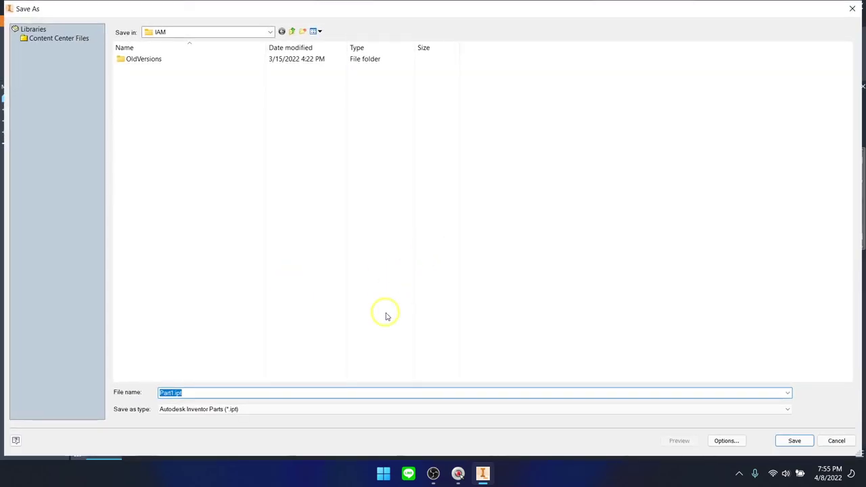
{"action": "left_click", "coordinate": [292, 32]}
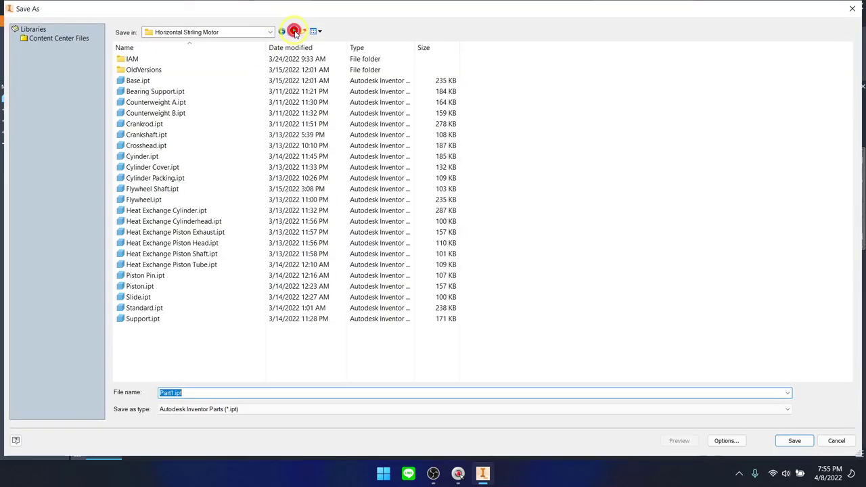
{"action": "left_click", "coordinate": [294, 32]}
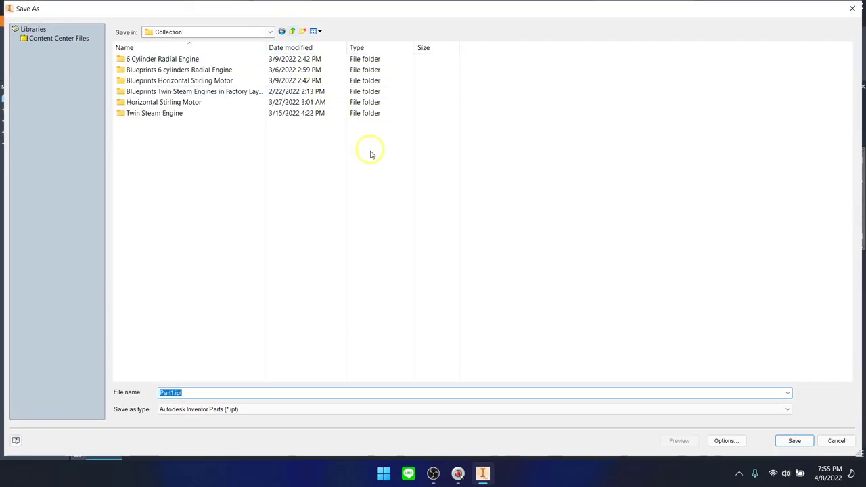
{"action": "left_click", "coordinate": [292, 31]}
{"action": "right_click", "coordinate": [290, 197]}
{"action": "mouse_move", "coordinate": [203, 335]}
{"action": "left_click", "coordinate": [323, 177]}
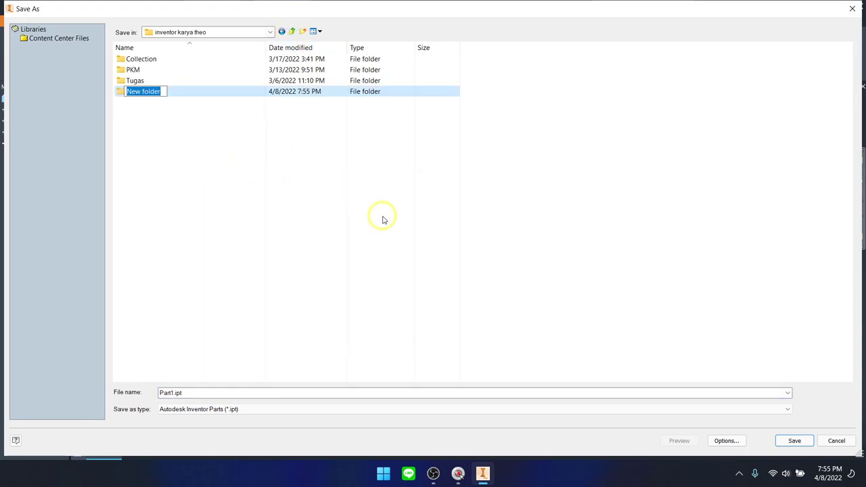
{"action": "type", "text": "IPTEK"}
{"action": "key", "text": "Return"}
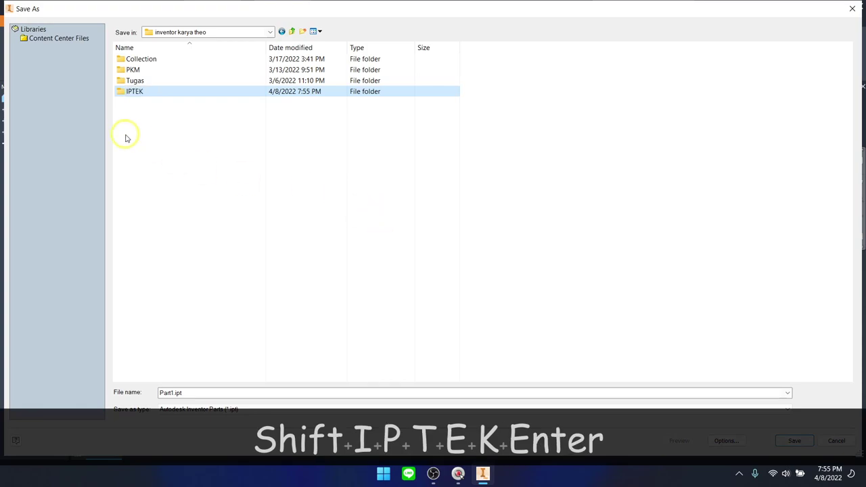
- Save the part in the IPTEK folder under the file name "ember alumunium"
{"action": "double_click", "coordinate": [142, 91]}
{"action": "left_click_drag", "start_coordinate": [220, 392], "coordinate": [79, 383]}
{"action": "type", "text": "ember "}
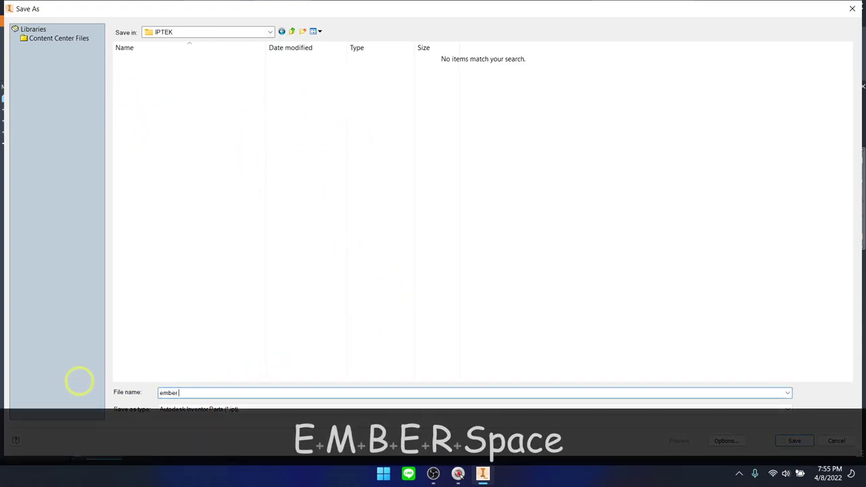
{"action": "type", "text": "alumunie"}
{"action": "key", "text": "BackSpace"}
{"action": "type", "text": "um"}
{"action": "key", "text": "Return"}
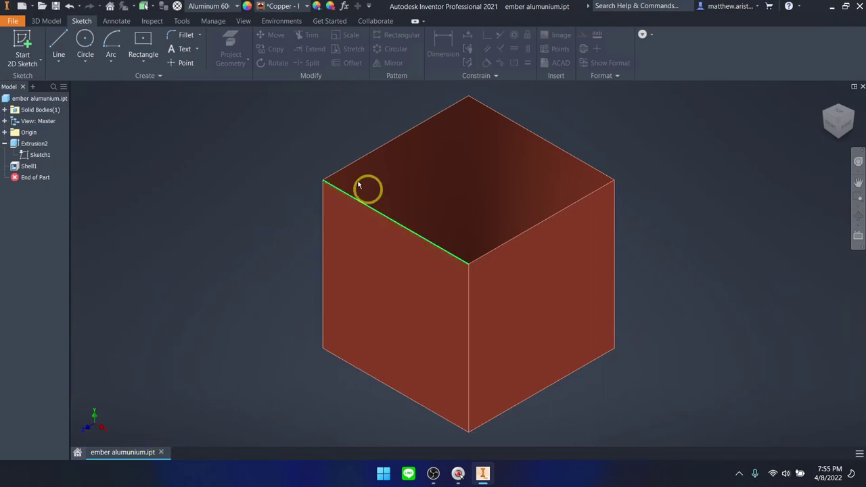
{"action": "scroll", "coordinate": [449, 322], "scroll_direction": "up", "scroll_amount": 1}
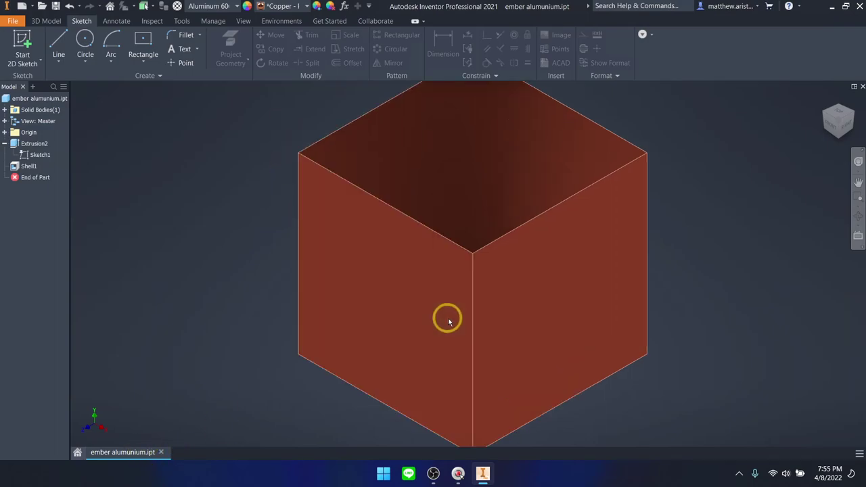
{"action": "scroll", "coordinate": [449, 322], "scroll_direction": "down", "scroll_amount": 2}
{"action": "left_click_drag", "start_coordinate": [303, 121], "coordinate": [313, 150]}
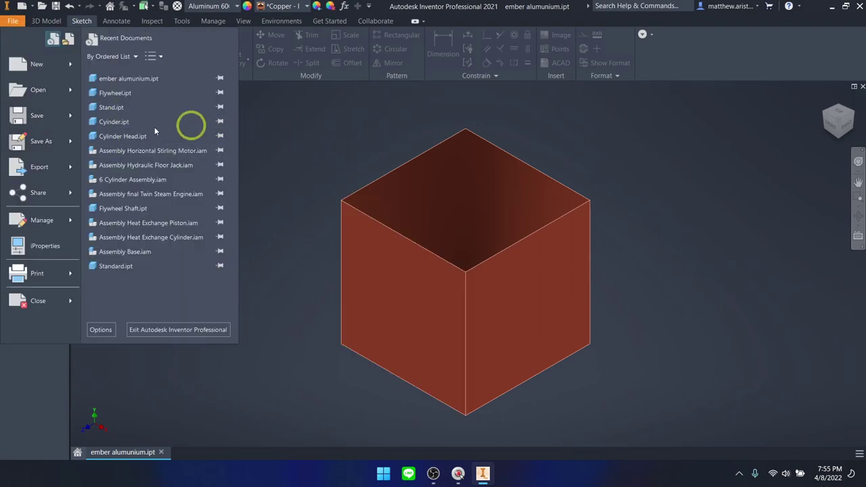
- Save a copy of the part in the IPTEK folder as the STEP file "ember alumunium.stp"
{"action": "mouse_move", "coordinate": [70, 143]}
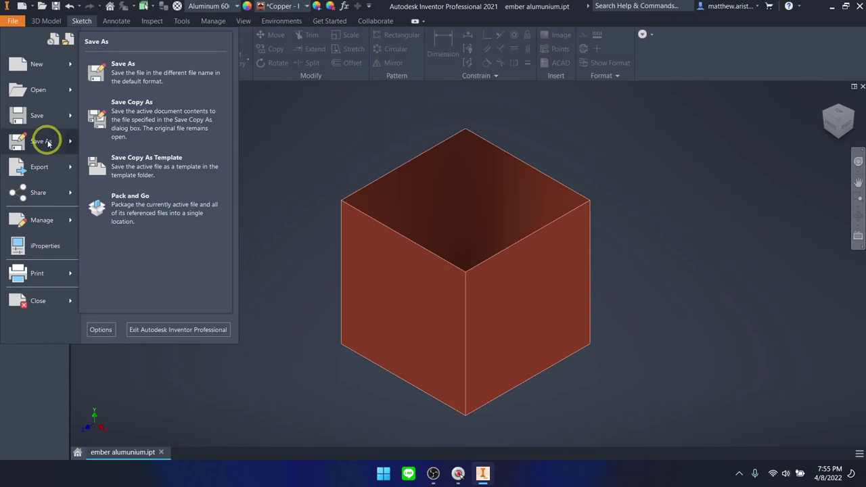
{"action": "left_click", "coordinate": [173, 136]}
{"action": "left_click", "coordinate": [224, 411]}
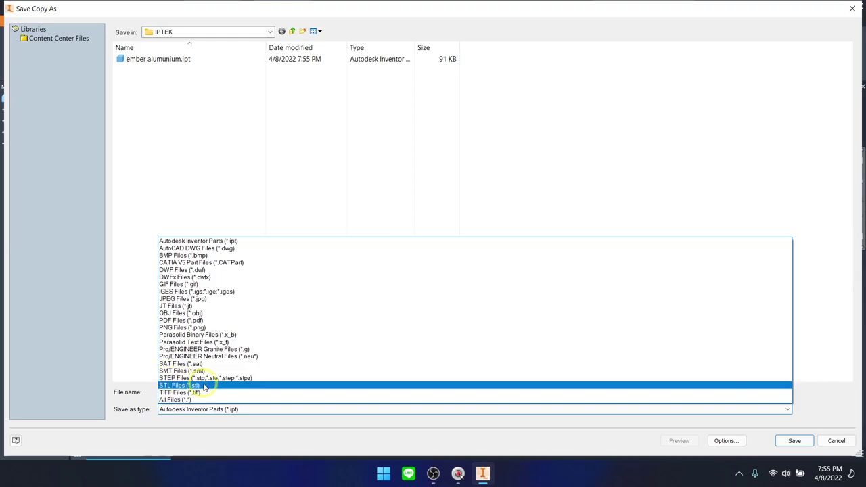
{"action": "left_click", "coordinate": [424, 160]}
{"action": "left_click", "coordinate": [254, 409]}
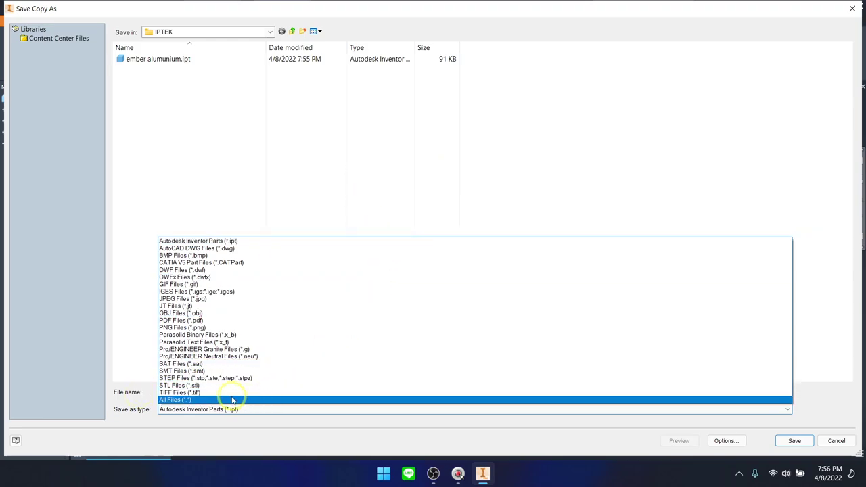
{"action": "left_click", "coordinate": [192, 378]}
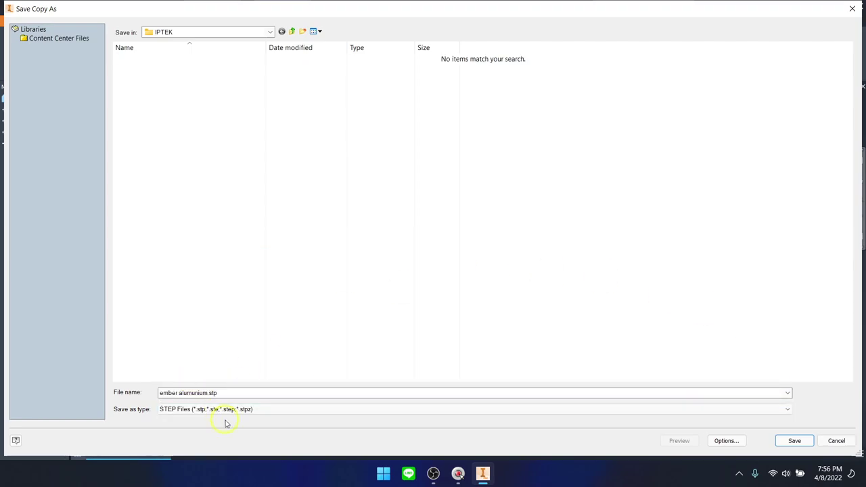
{"action": "left_click", "coordinate": [804, 446]}
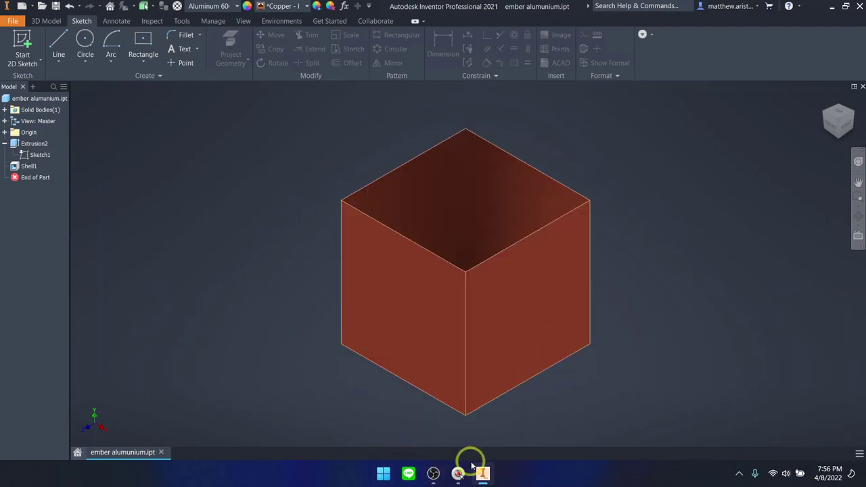
{"action": "key", "text": "shift"}
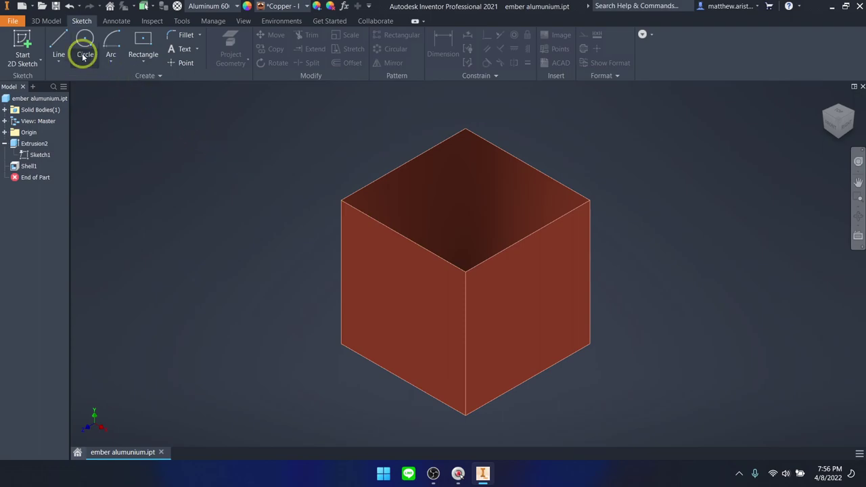
{"action": "left_click", "coordinate": [48, 22]}
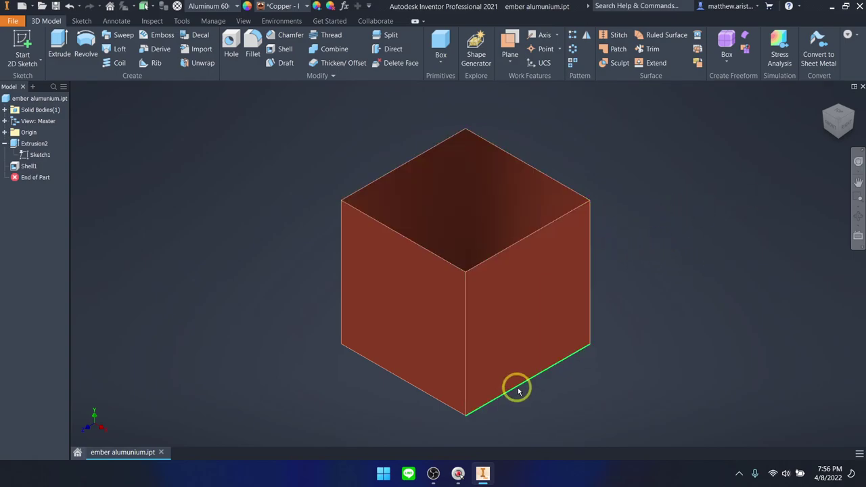
{"action": "left_click", "coordinate": [433, 475]}
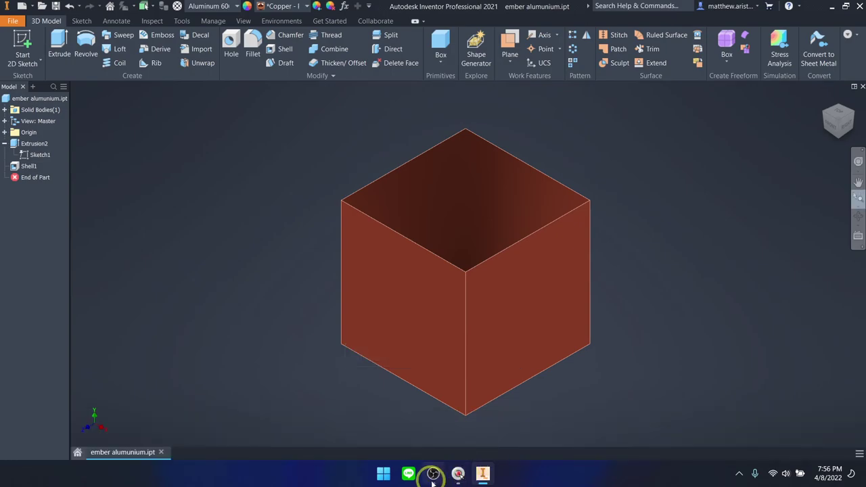